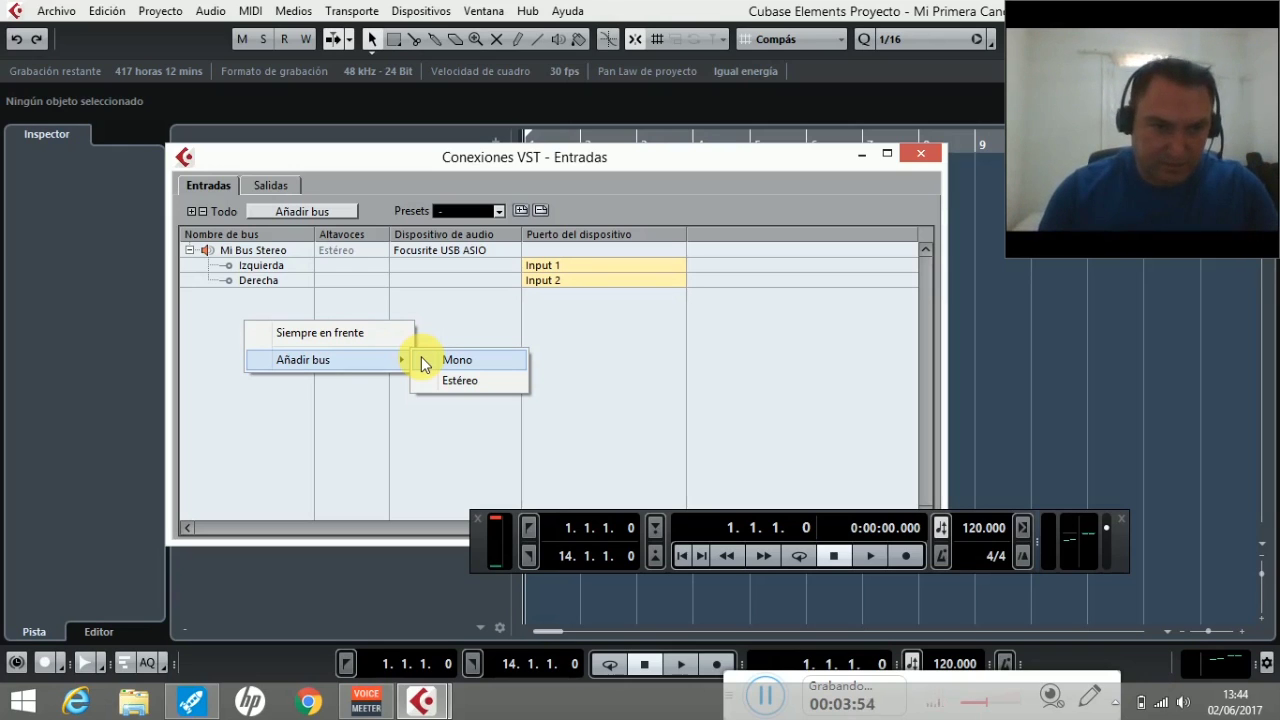
# Step: Add two mono input buses below the stereo bus in the VST connections
pyautogui.click(429, 360)
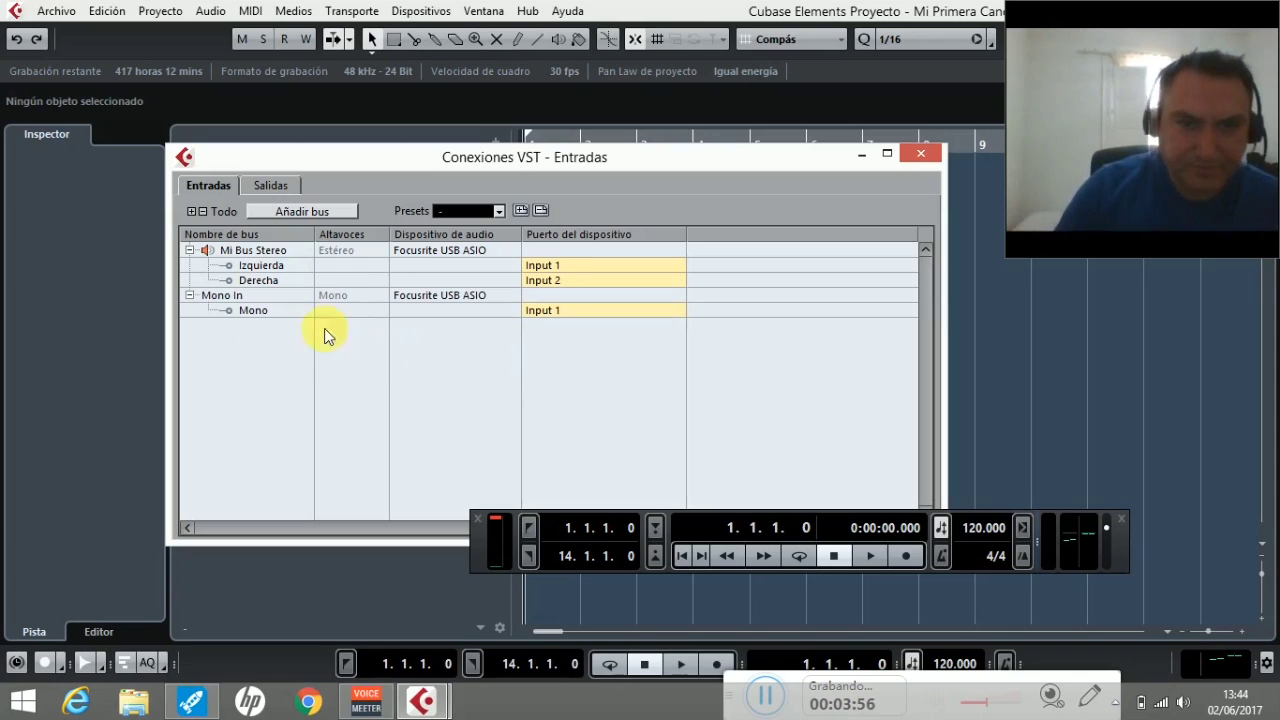
pyautogui.rightClick(250, 346)
pyautogui.moveTo(346, 387)
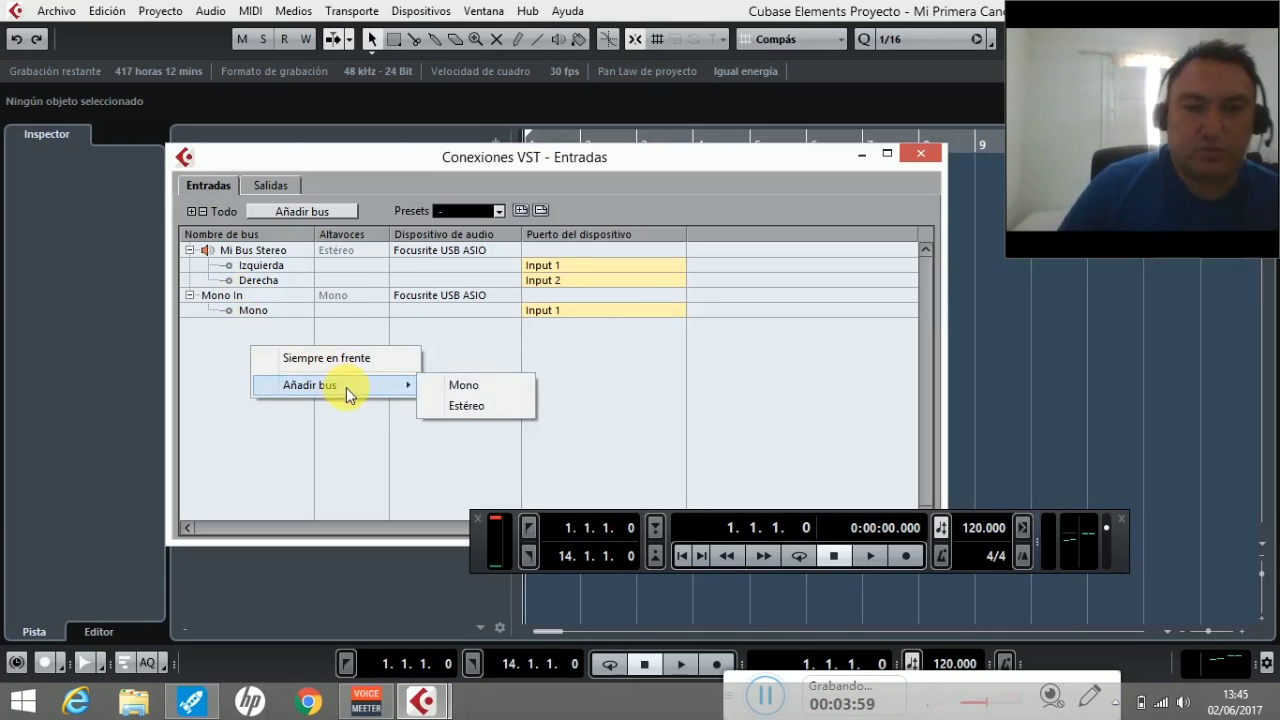
pyautogui.click(459, 392)
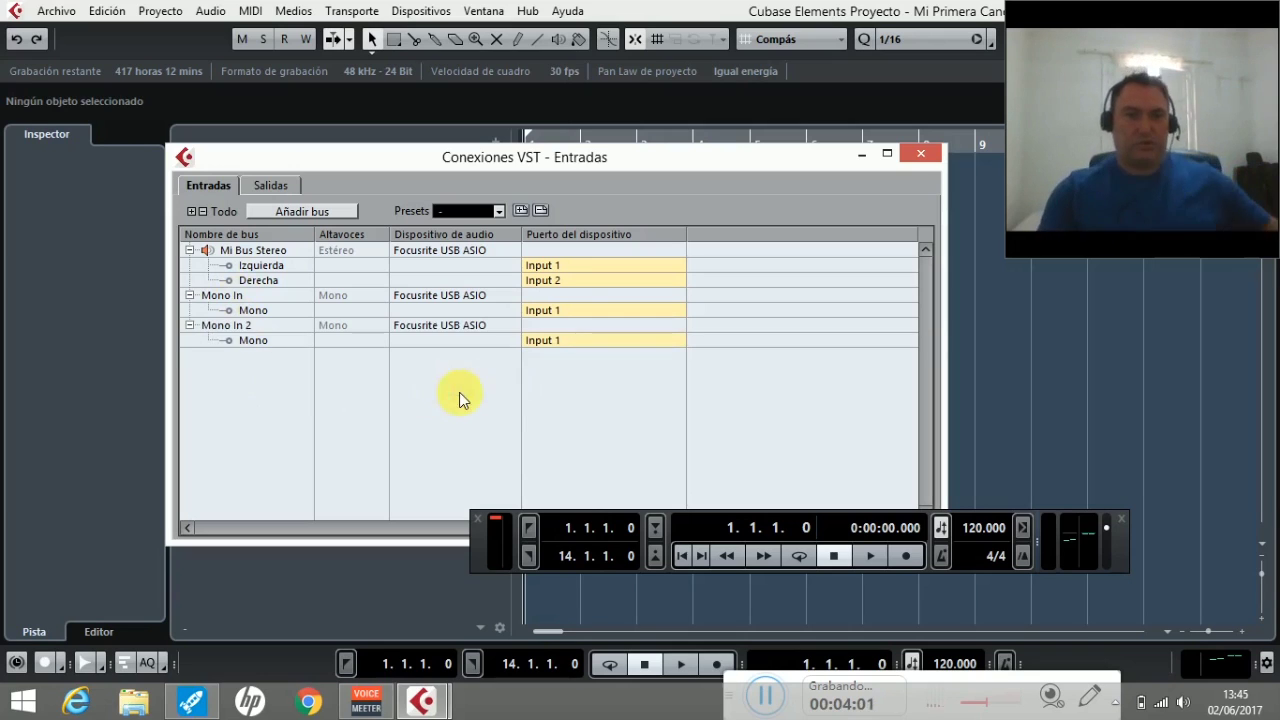
# Step: Rename the first mono input bus as "Mi Priemr Bus Mono" and check its device port options, keeping Input 1
pyautogui.doubleClick(225, 298)
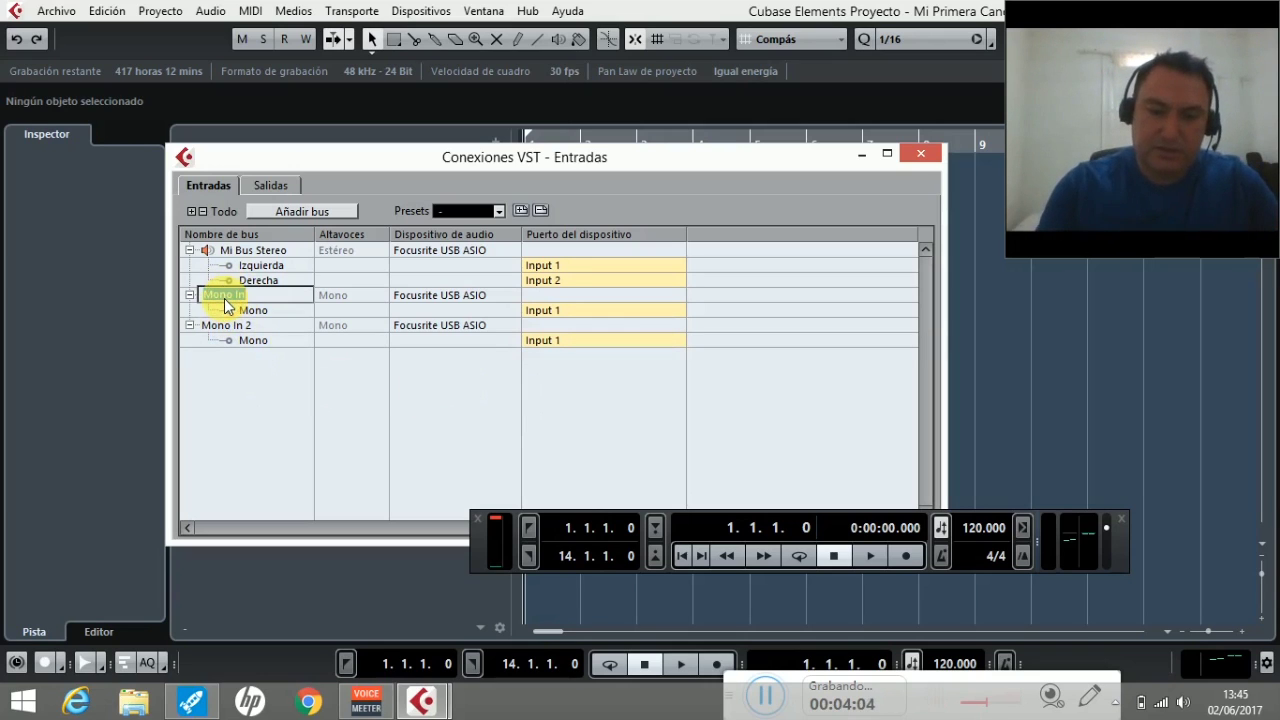
pyautogui.write('Mi Priemr Bu')
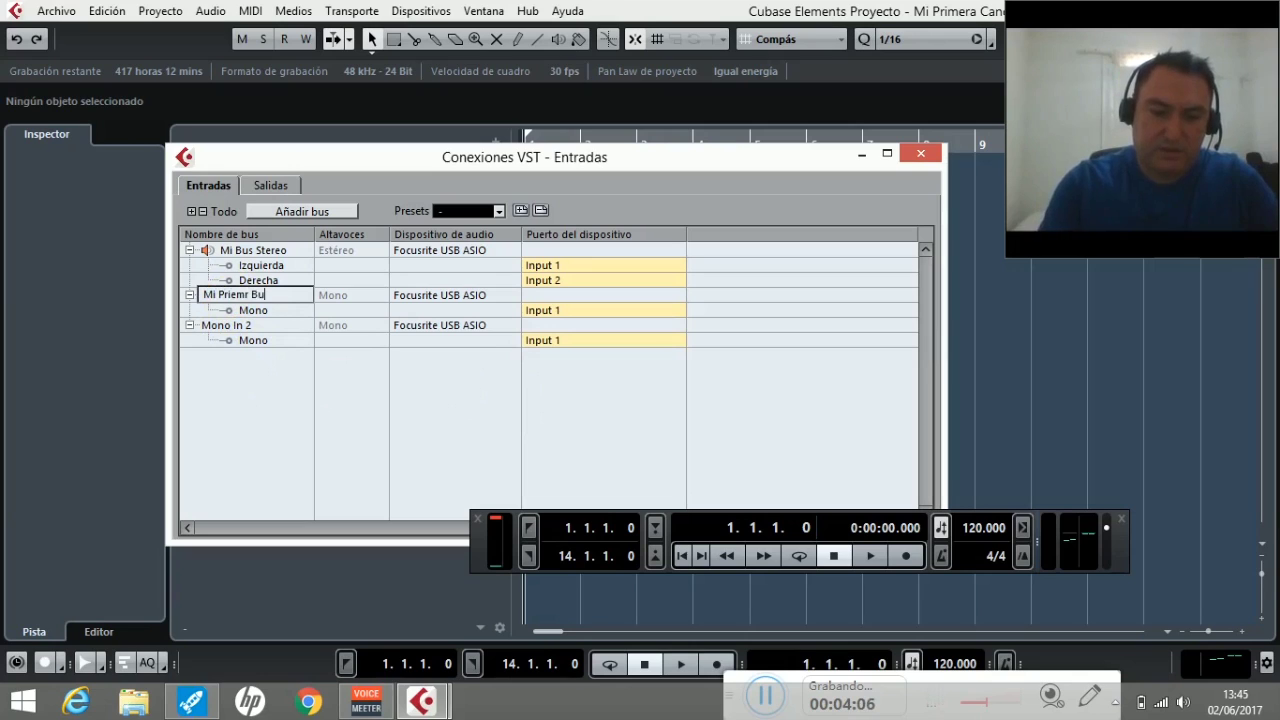
pyautogui.write('s Mono')
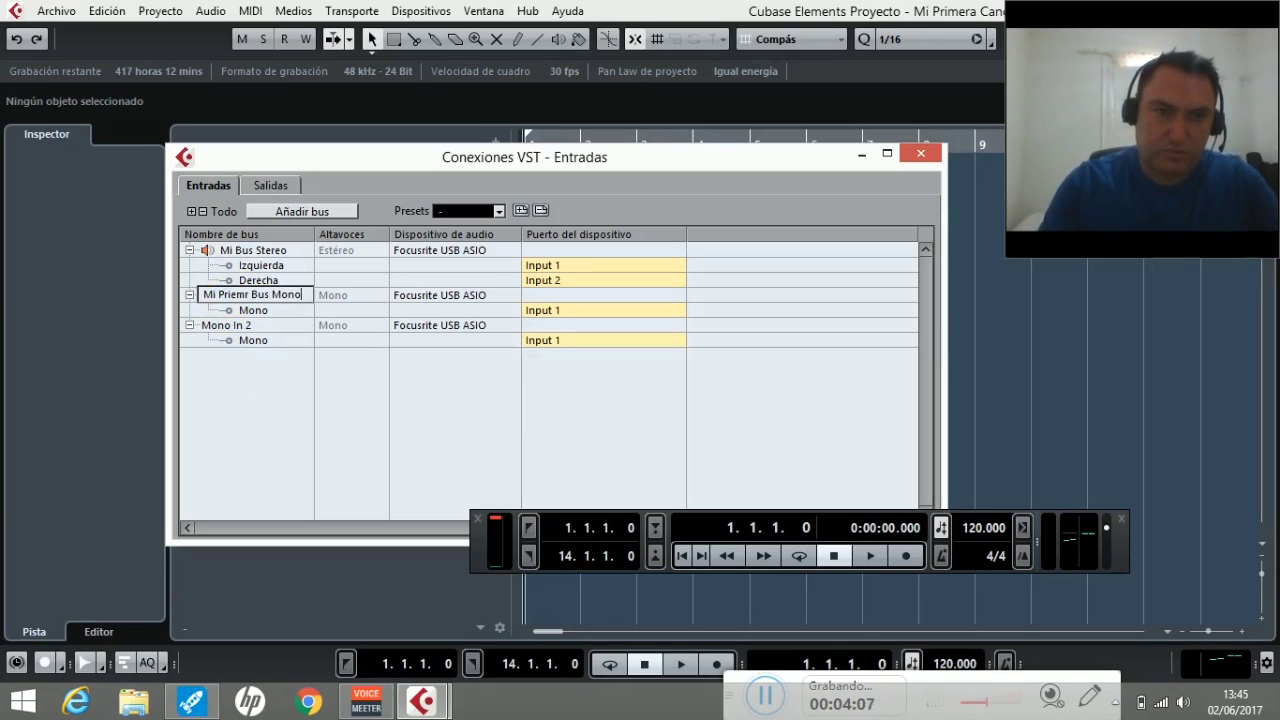
pyautogui.click(420, 303)
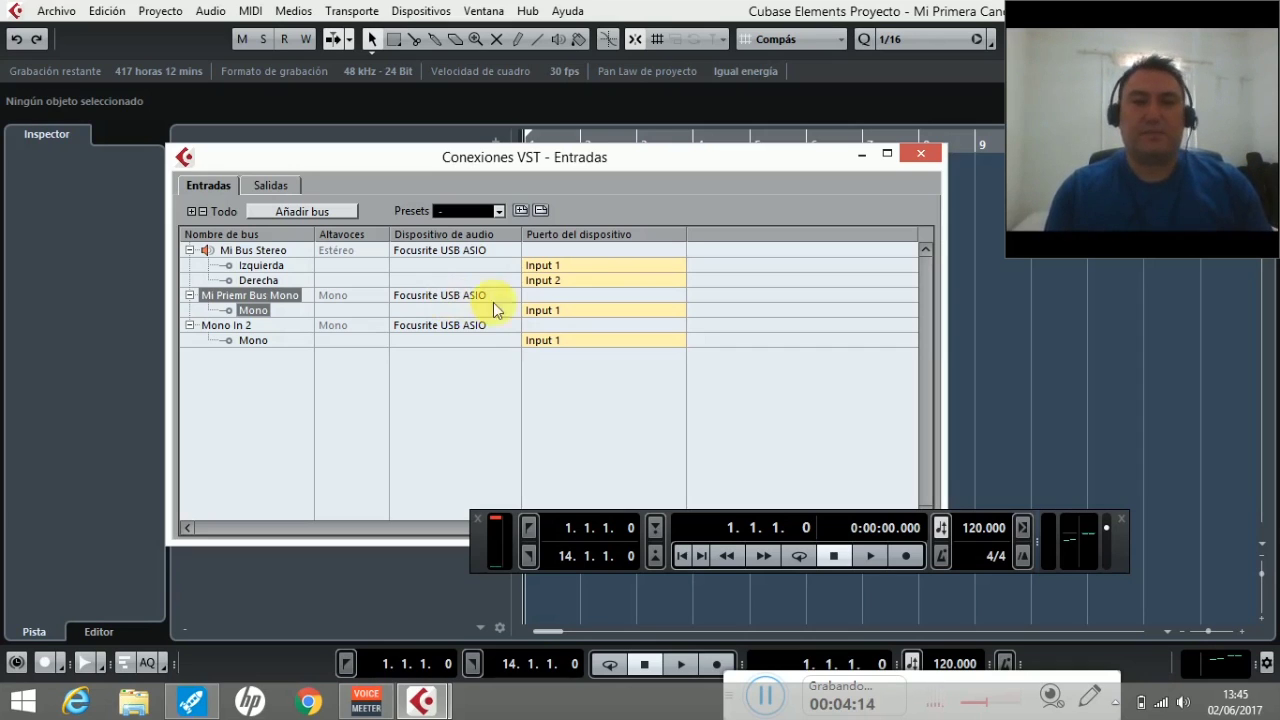
pyautogui.click(550, 309)
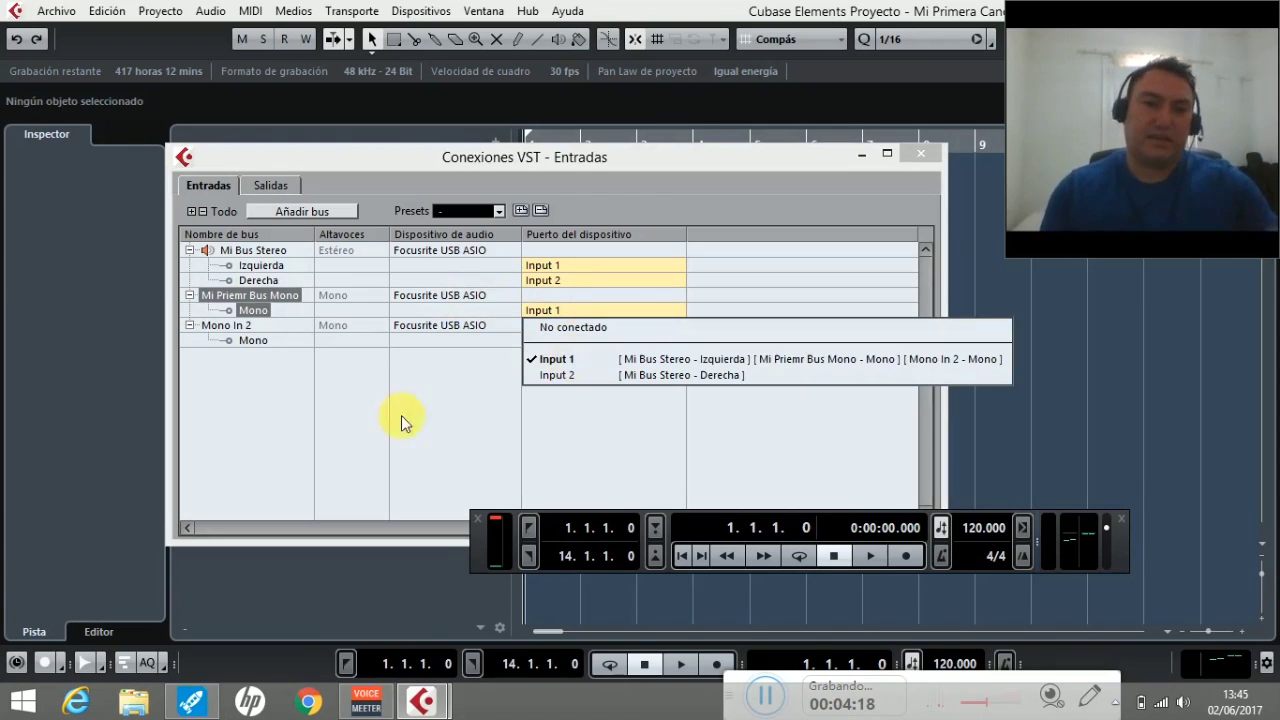
pyautogui.click(242, 327)
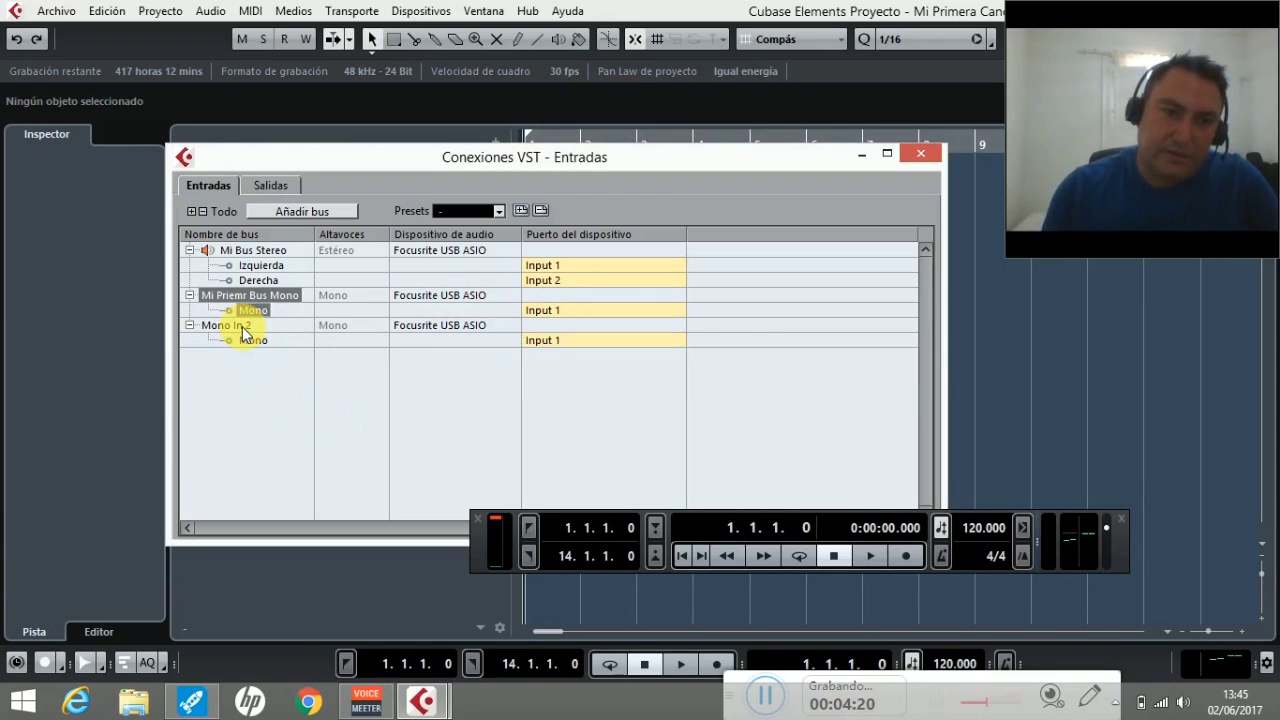
# Step: Rename the second mono input bus as "Mi Segundo Bus Mono"
pyautogui.click(242, 328)
pyautogui.click(242, 328)
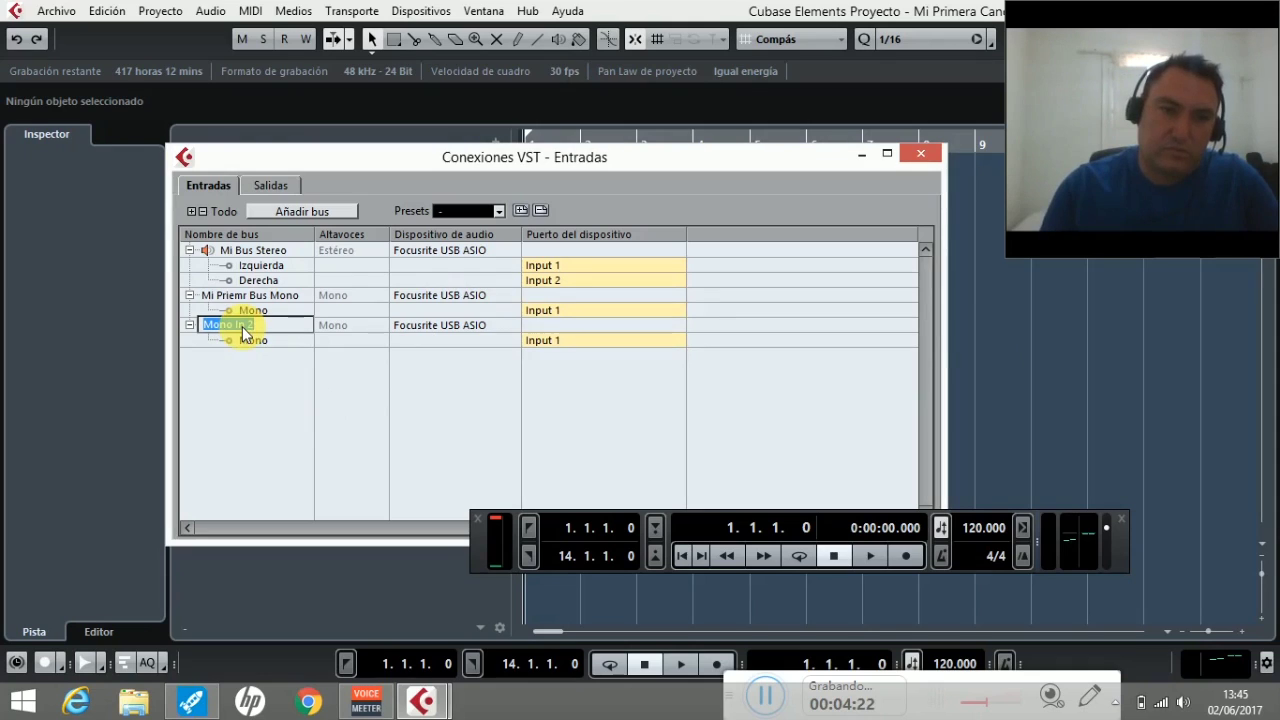
pyautogui.click(242, 328)
pyautogui.press('Right')
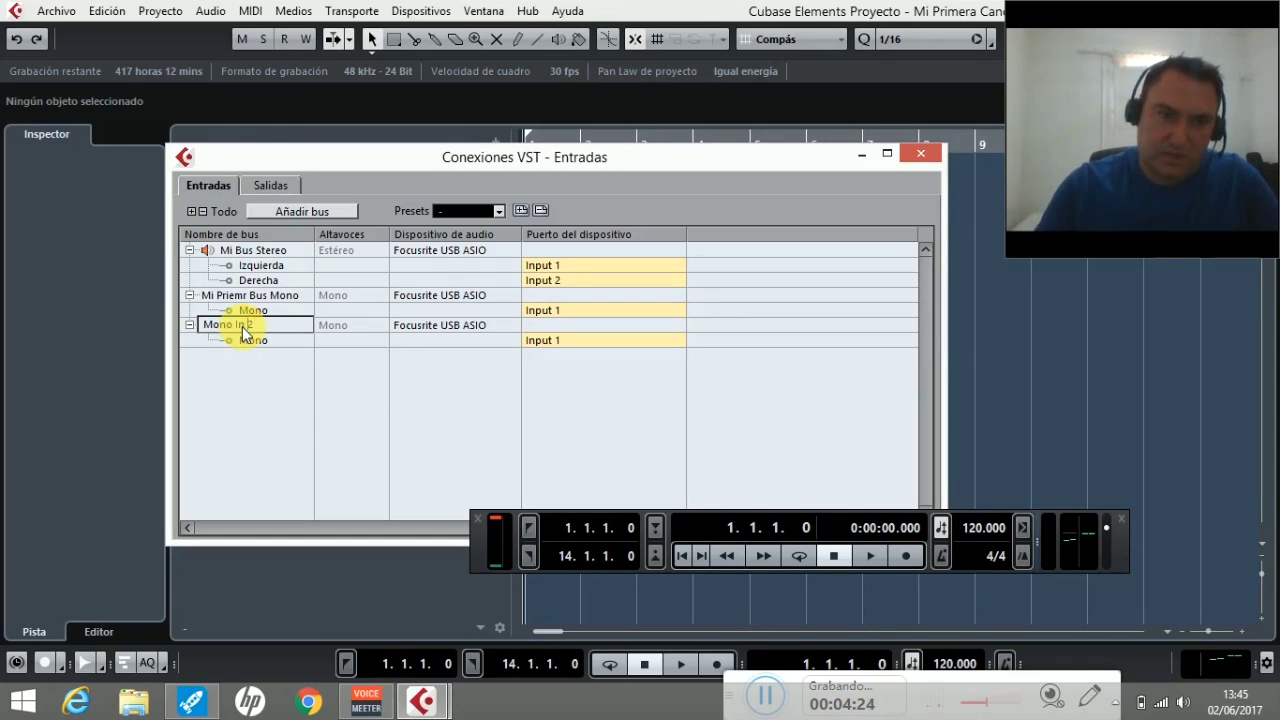
pyautogui.hotkey('ctrl', 'a')
pyautogui.write('Mi')
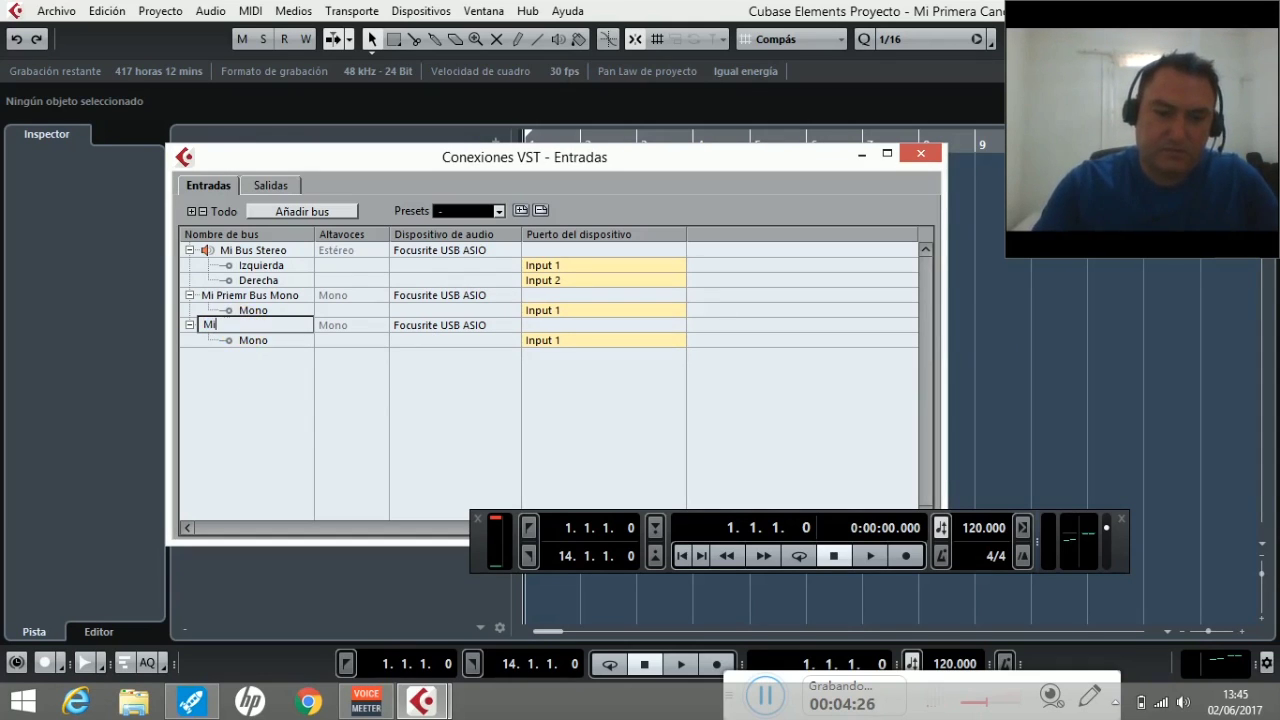
pyautogui.write(' Segudno')
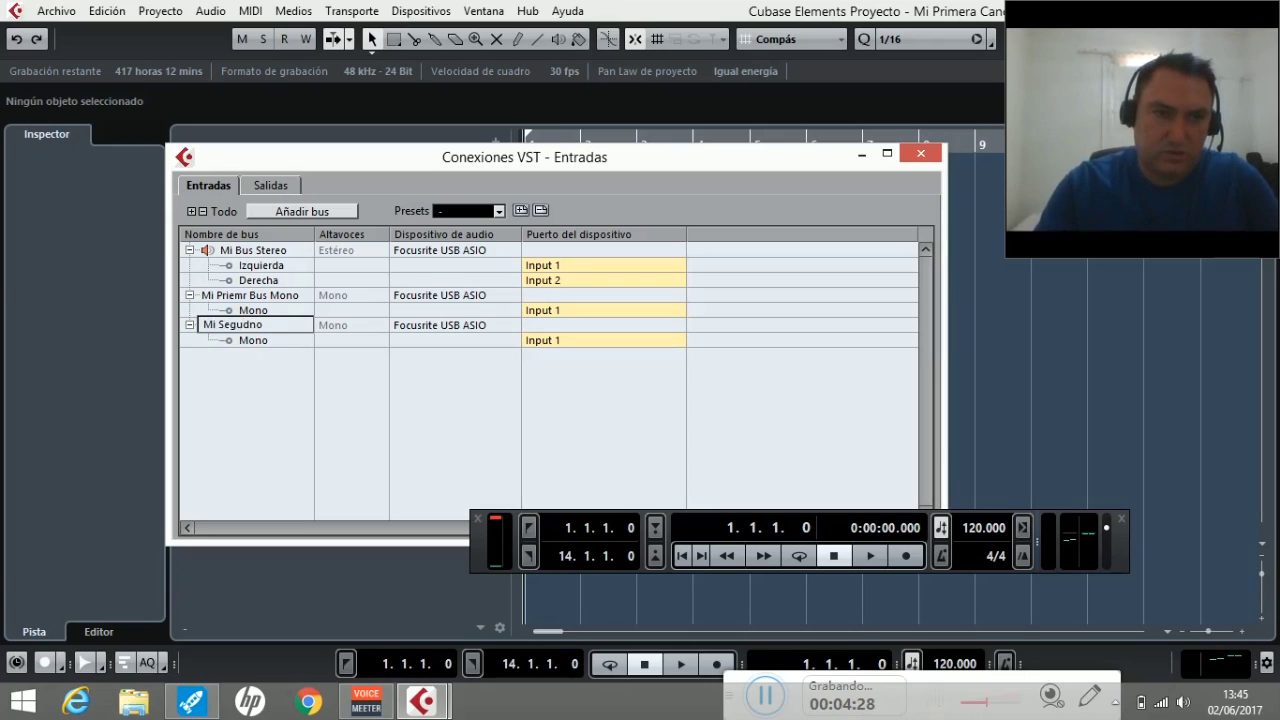
pyautogui.press('BackSpace')
pyautogui.write('ndo ')
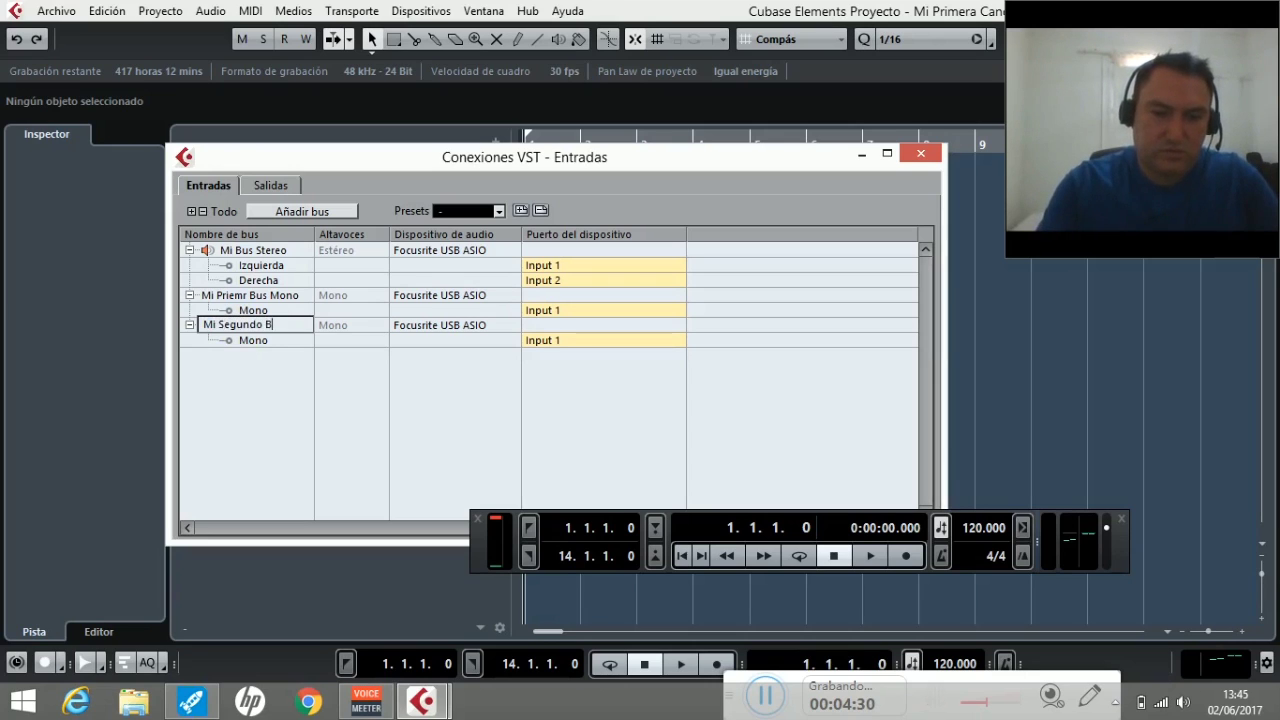
pyautogui.write('Bus Mono')
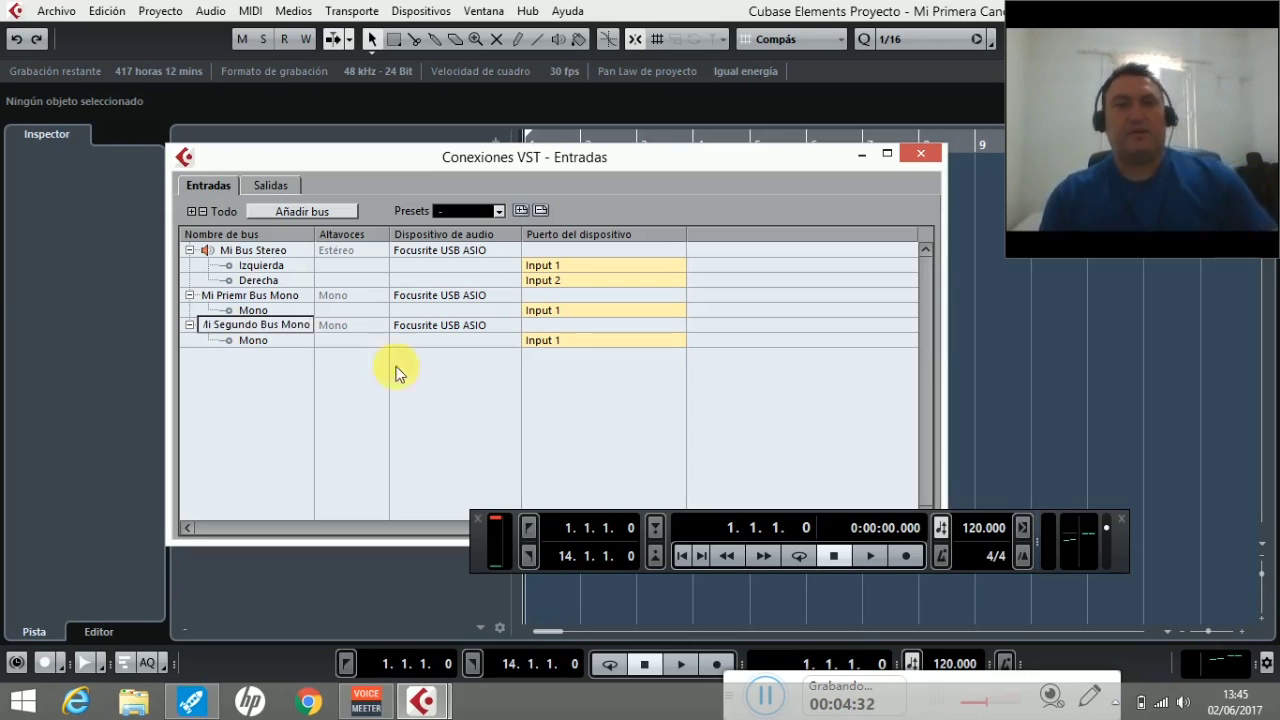
pyautogui.press('Return')
# Step: Assign device port Input 2 to the second mono bus and close the VST connections window
pyautogui.click(550, 340)
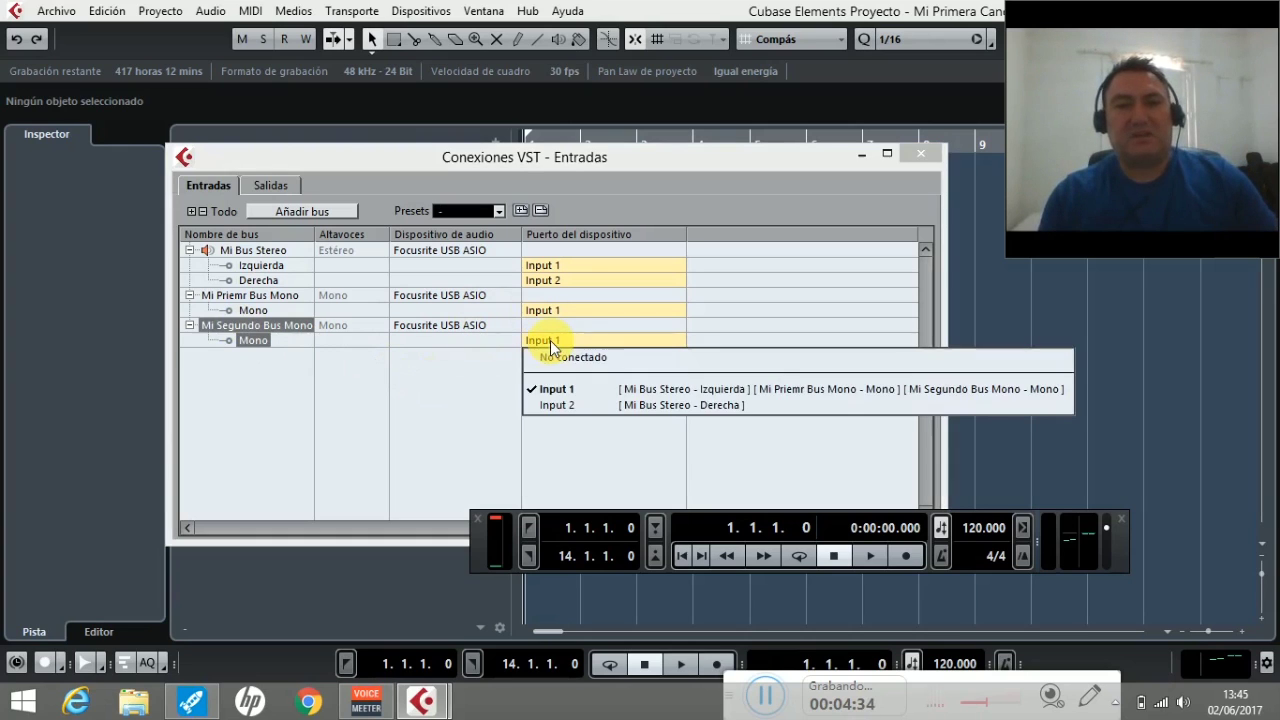
pyautogui.click(564, 405)
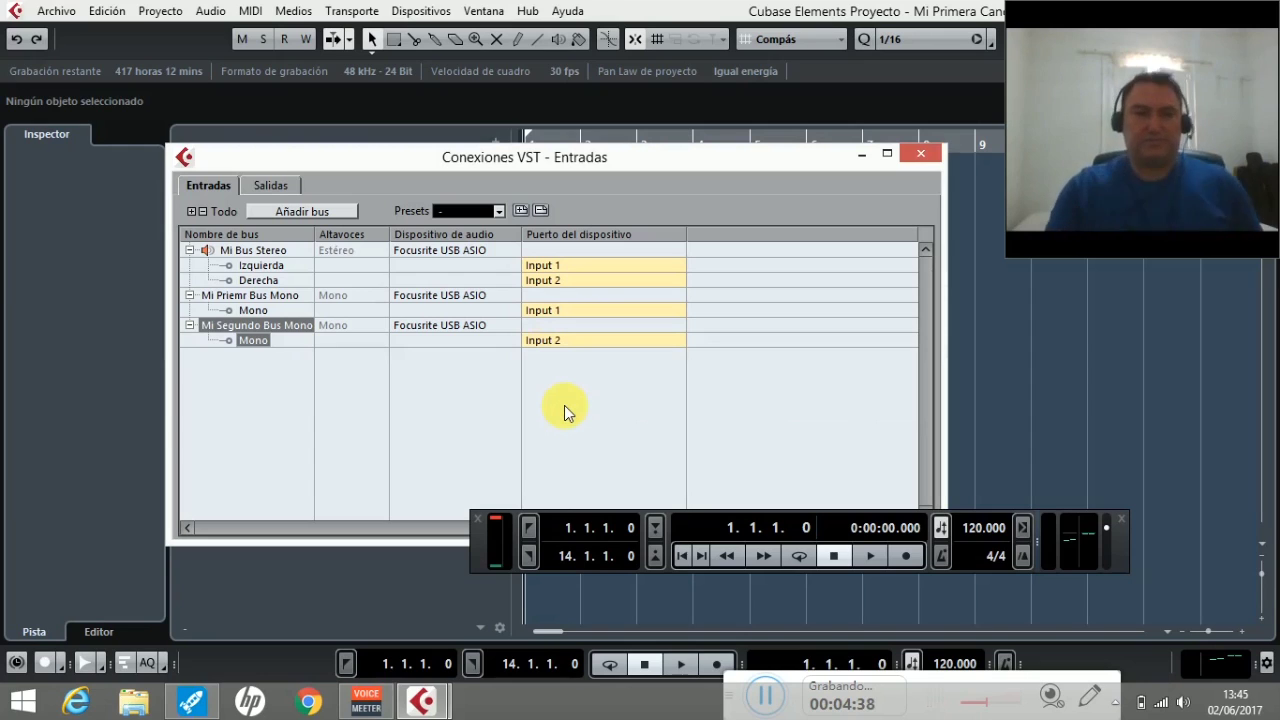
pyautogui.click(921, 157)
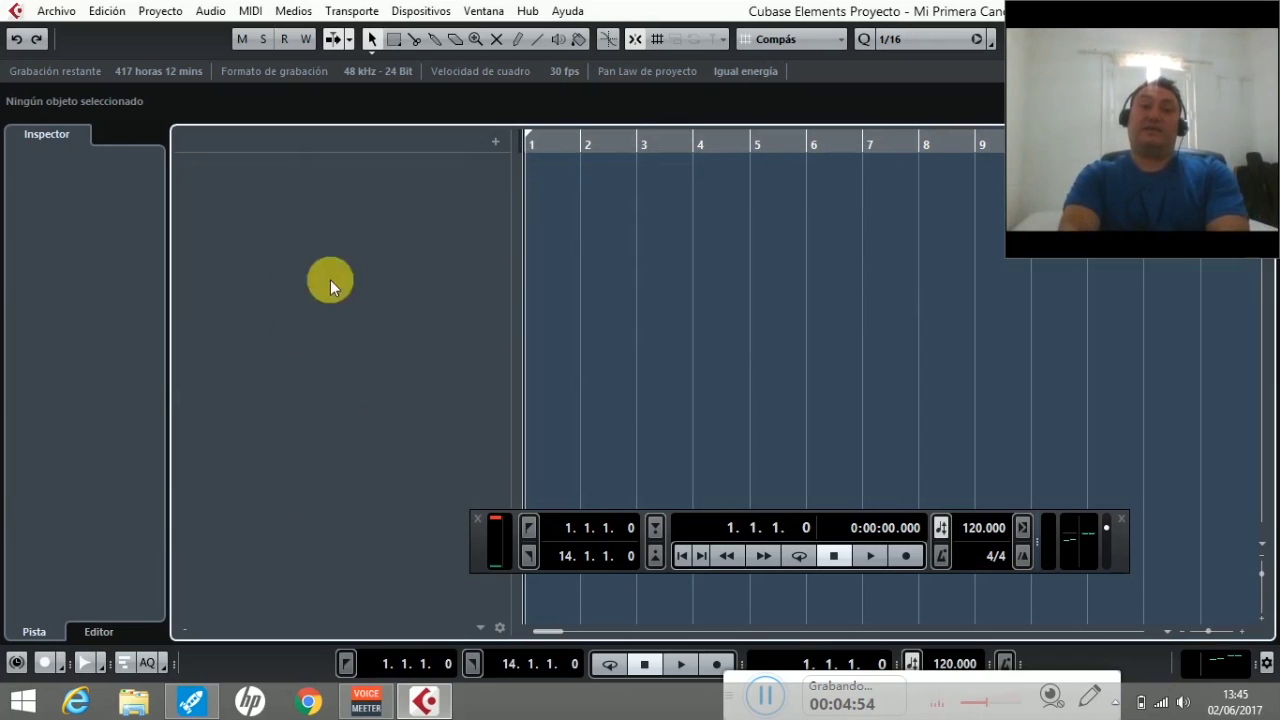
# Step: Add one stereo audio track to the empty project
pyautogui.rightClick(331, 188)
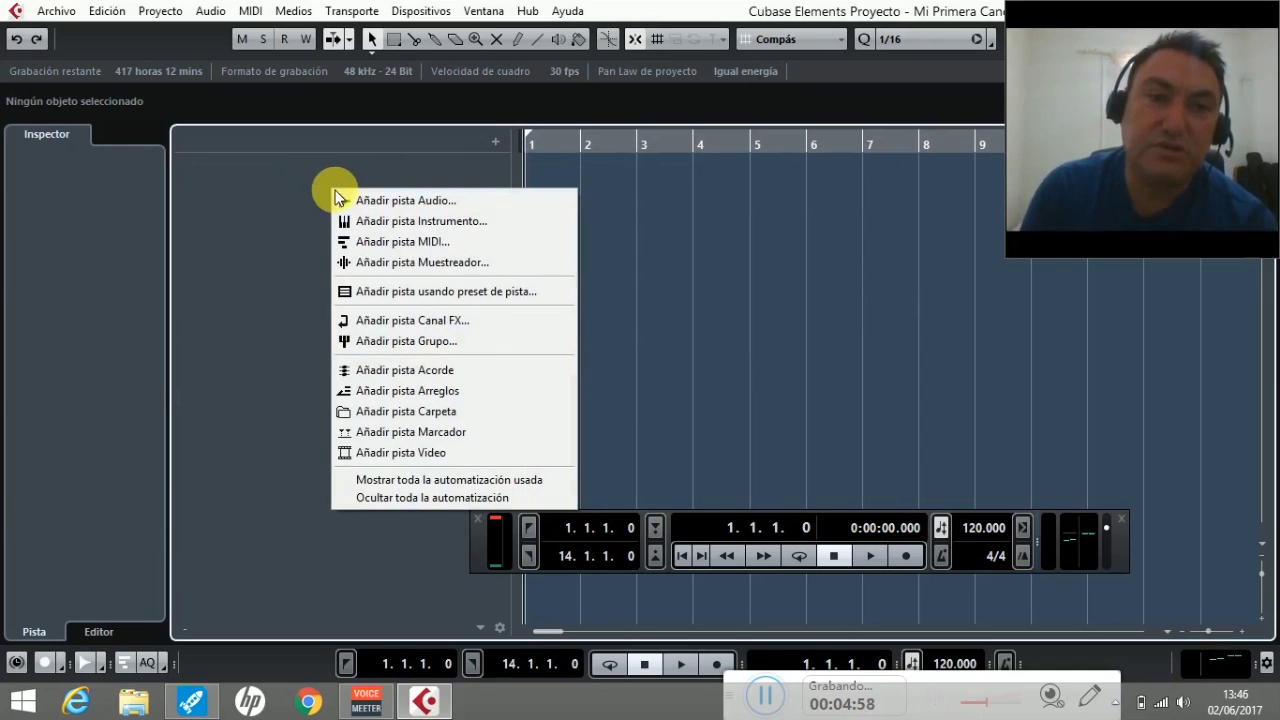
pyautogui.click(344, 200)
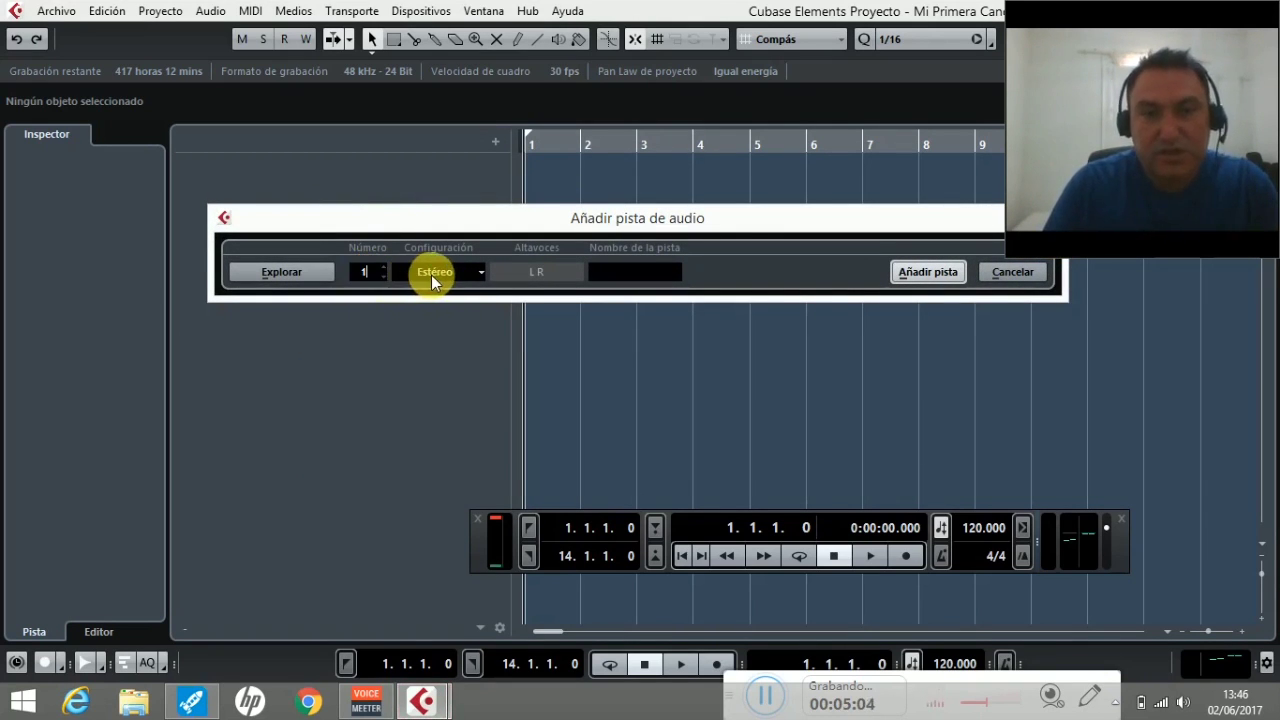
pyautogui.click(925, 272)
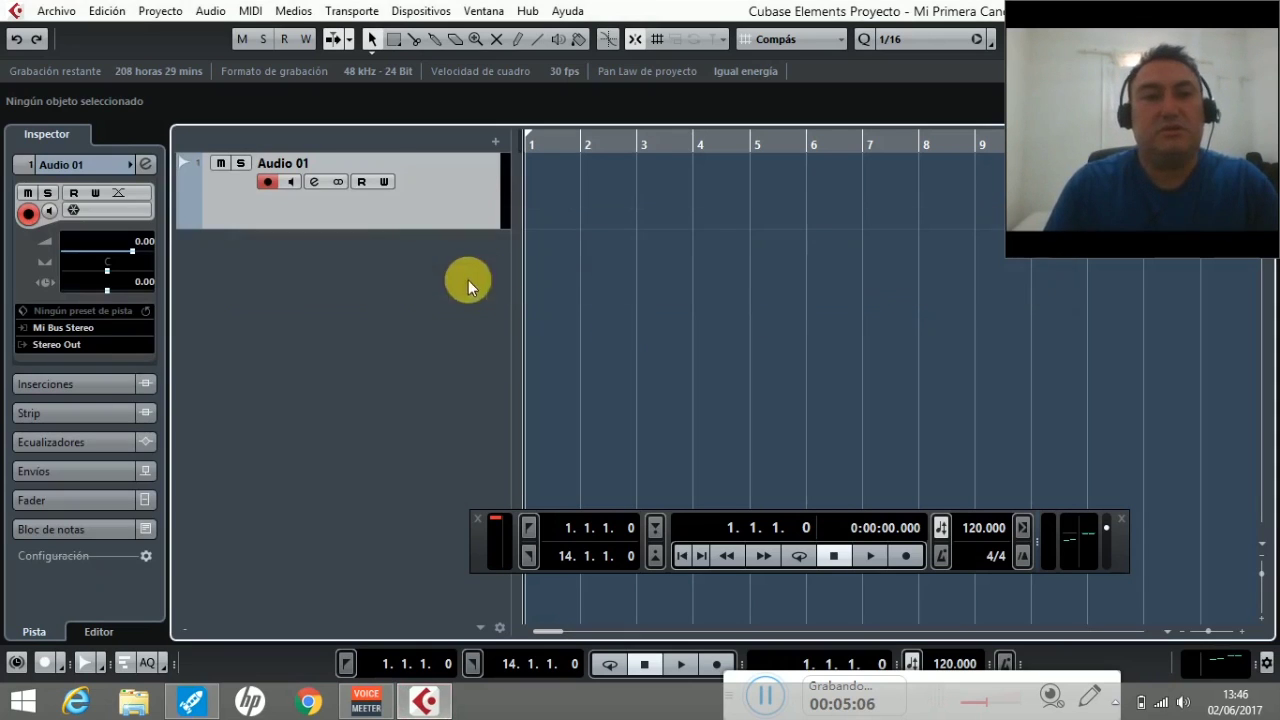
# Step: Add two mono audio tracks below the stereo track
pyautogui.rightClick(379, 311)
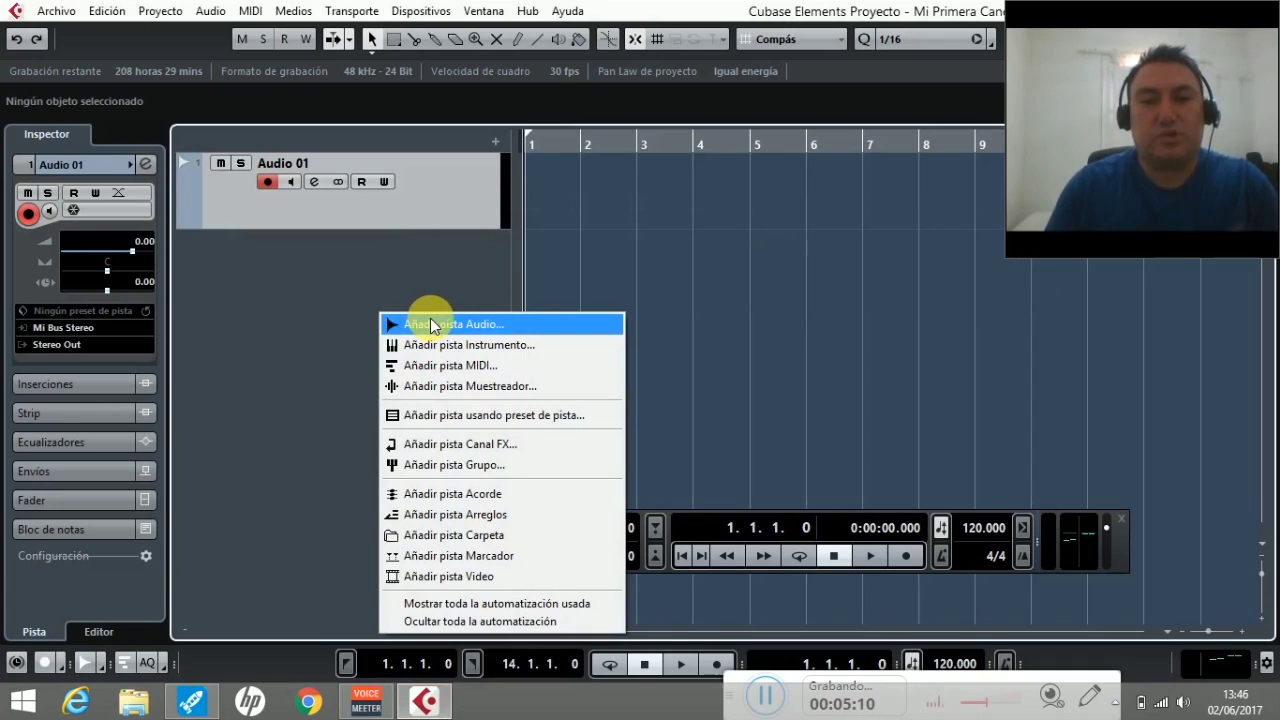
pyautogui.click(431, 322)
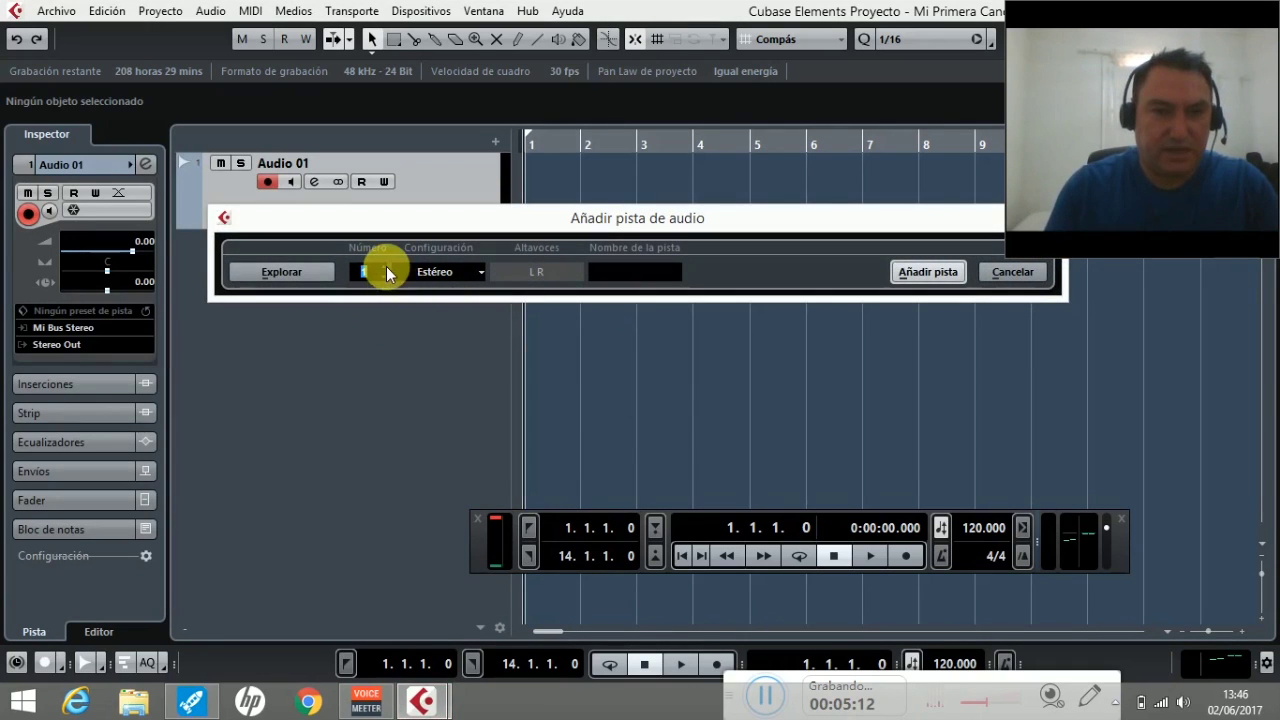
pyautogui.write('2')
pyautogui.press('Return')
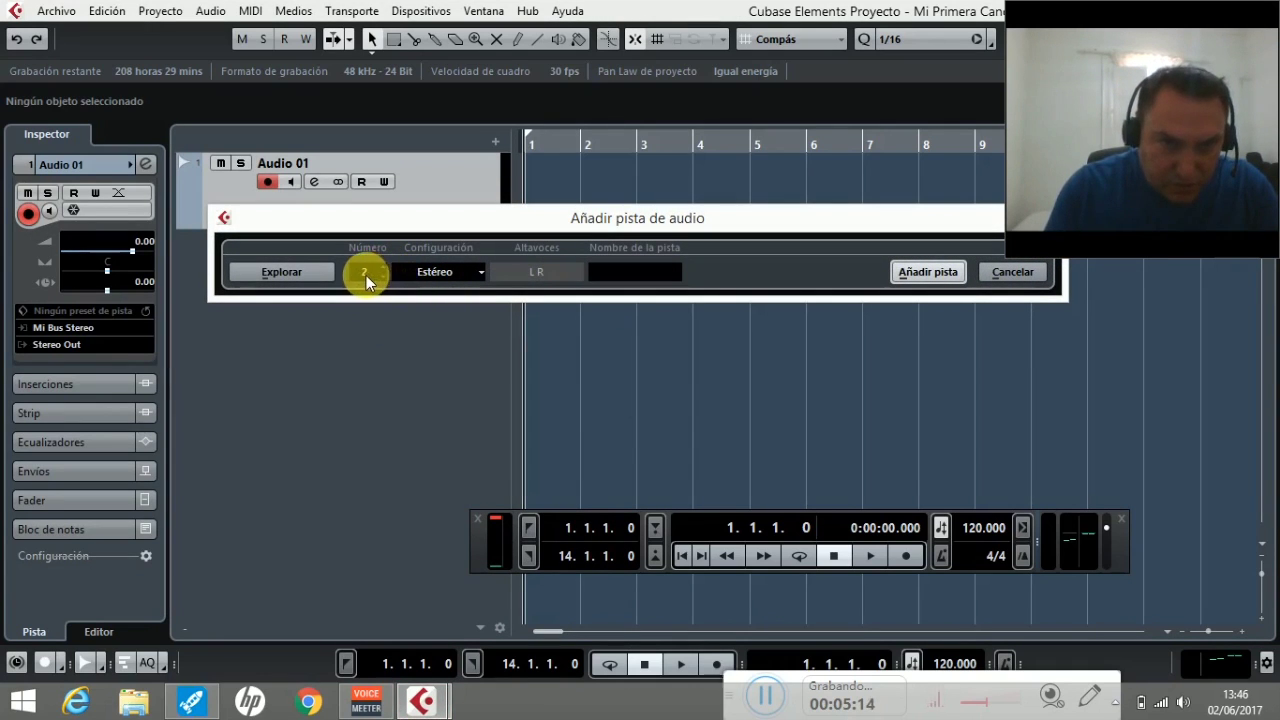
pyautogui.click(481, 272)
pyautogui.click(459, 288)
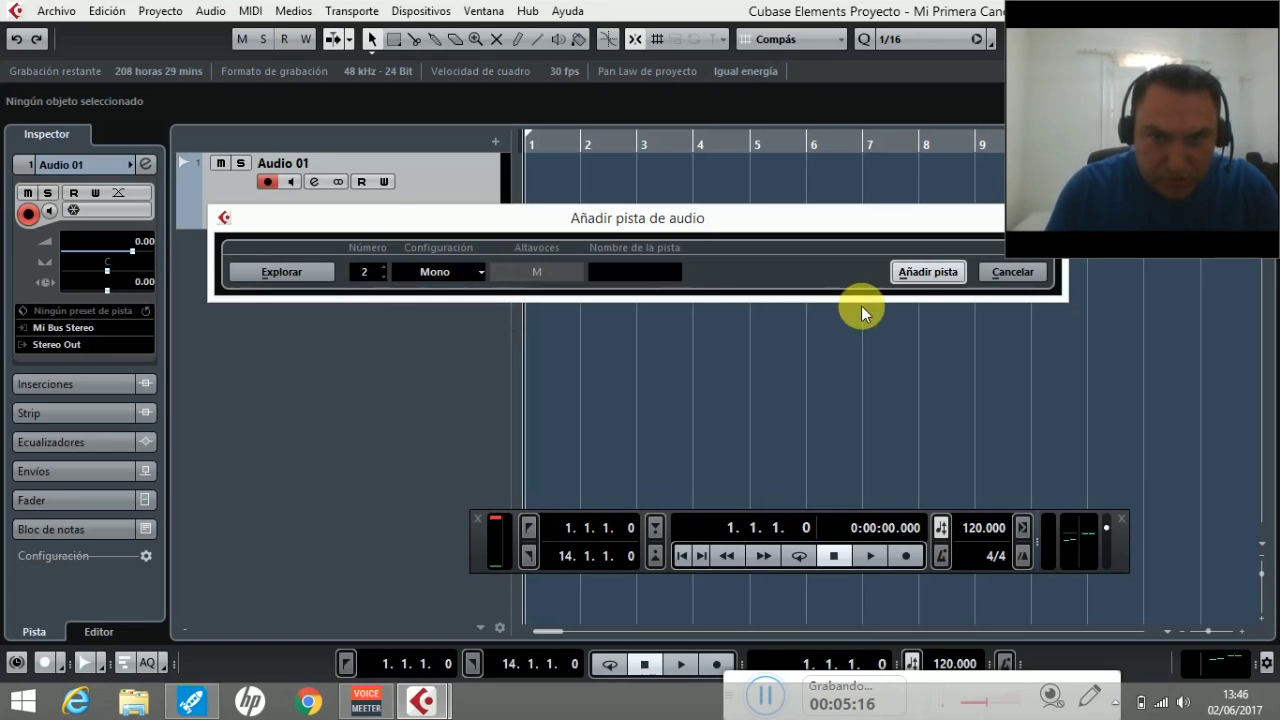
pyautogui.click(922, 272)
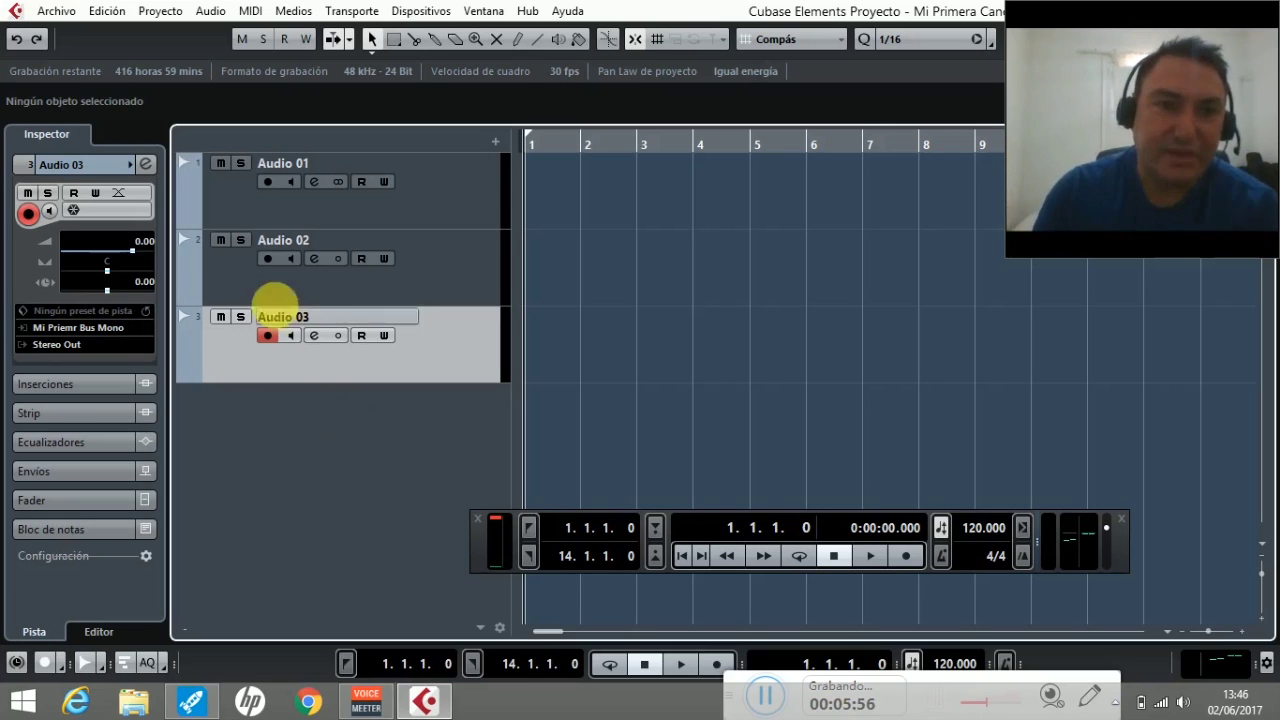
# Step: Rename the first audio track as "Mi Pista Stereo"
pyautogui.click(241, 182)
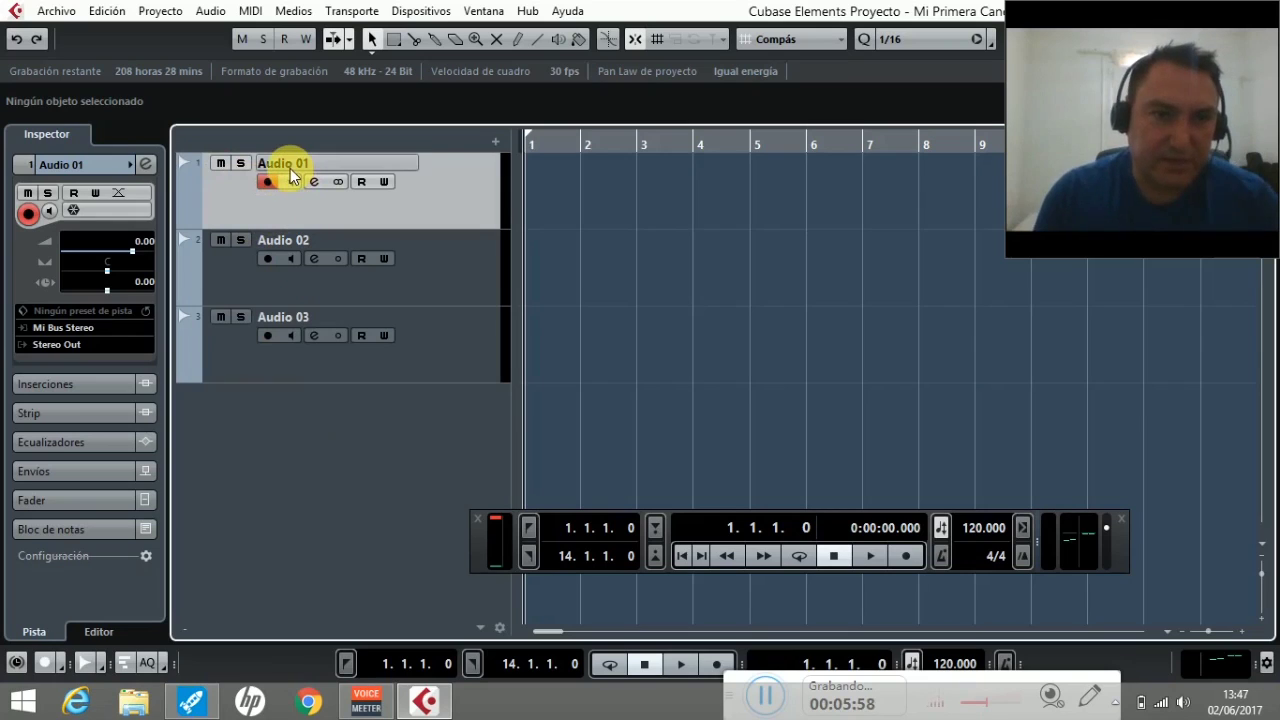
pyautogui.click(290, 173)
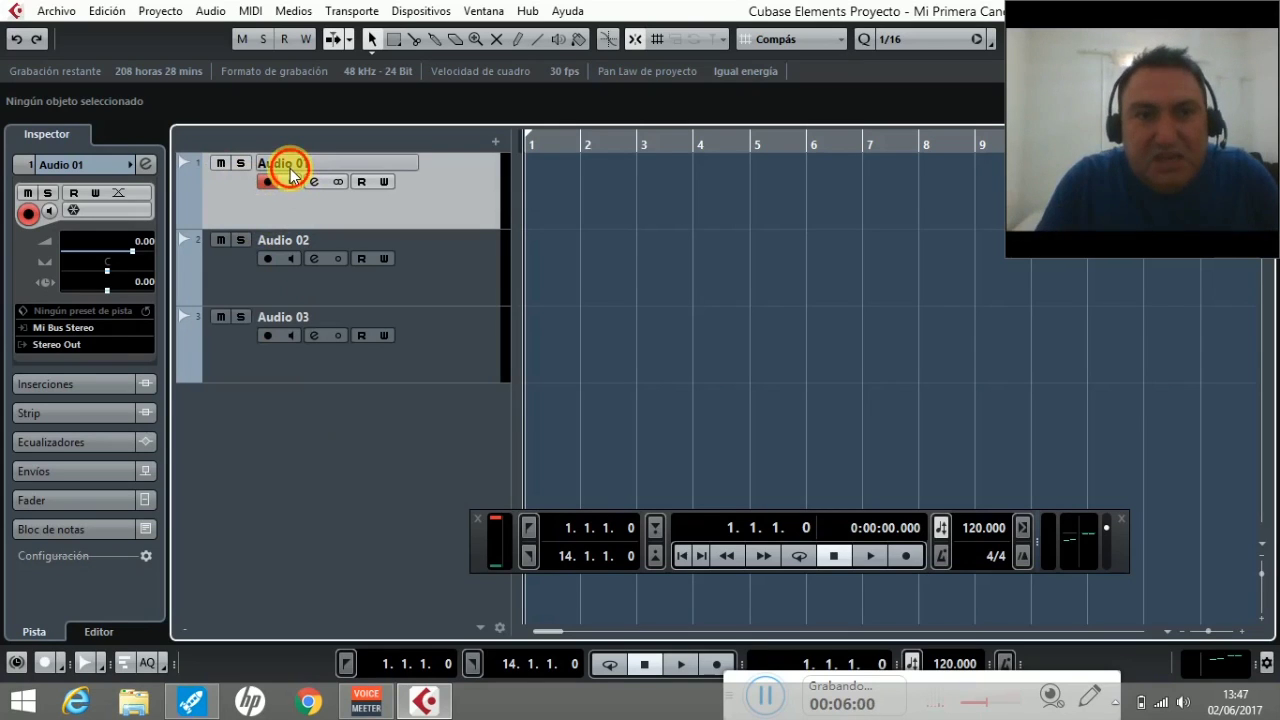
pyautogui.doubleClick(290, 163)
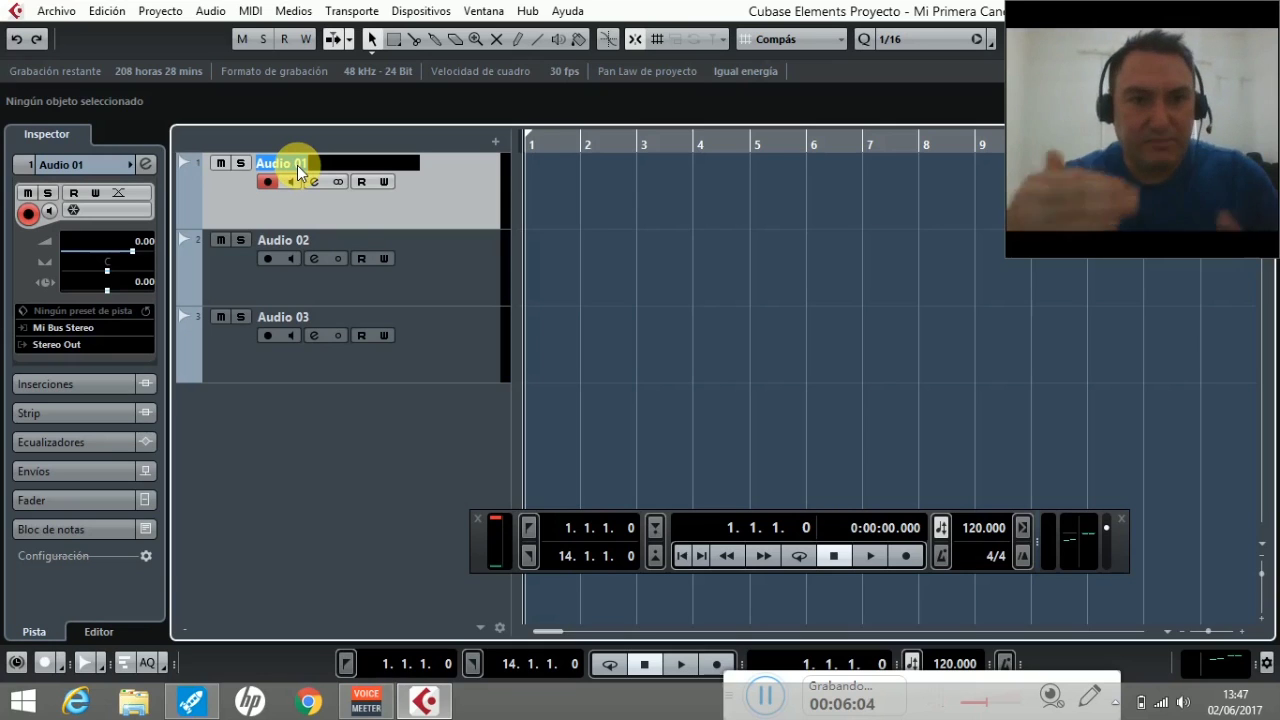
pyautogui.write('Mi Pist')
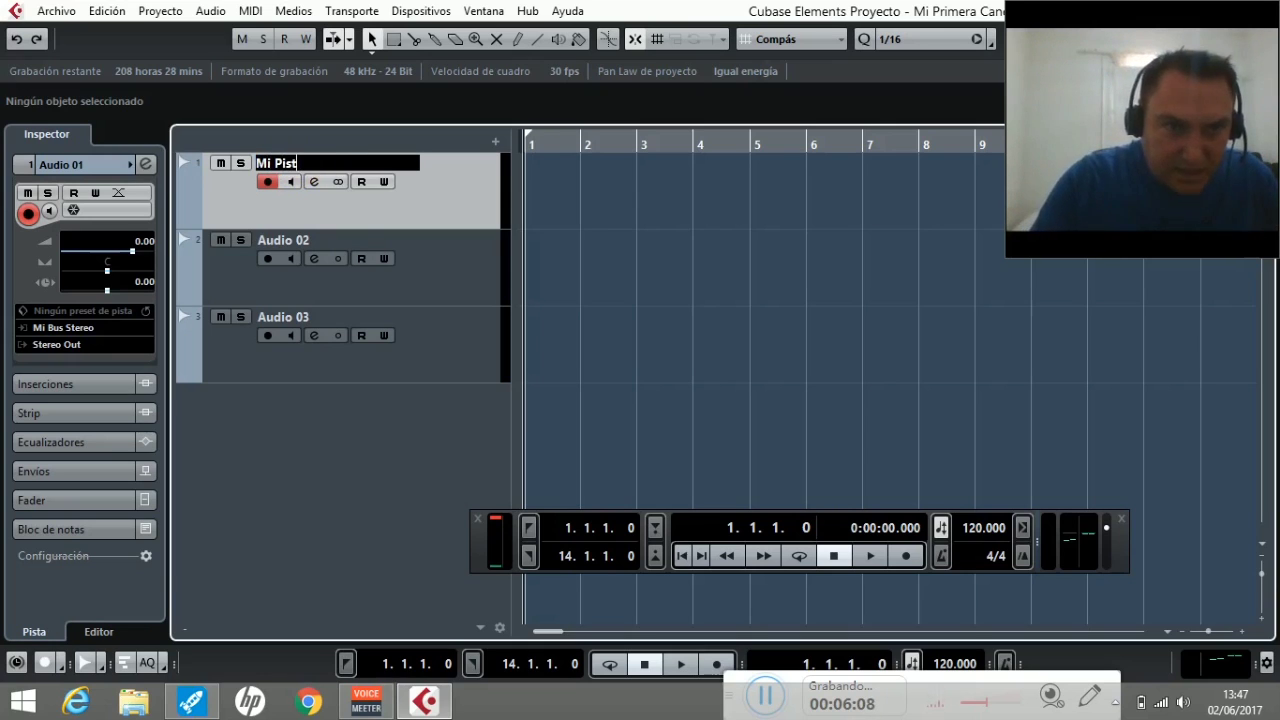
pyautogui.write('a Stae')
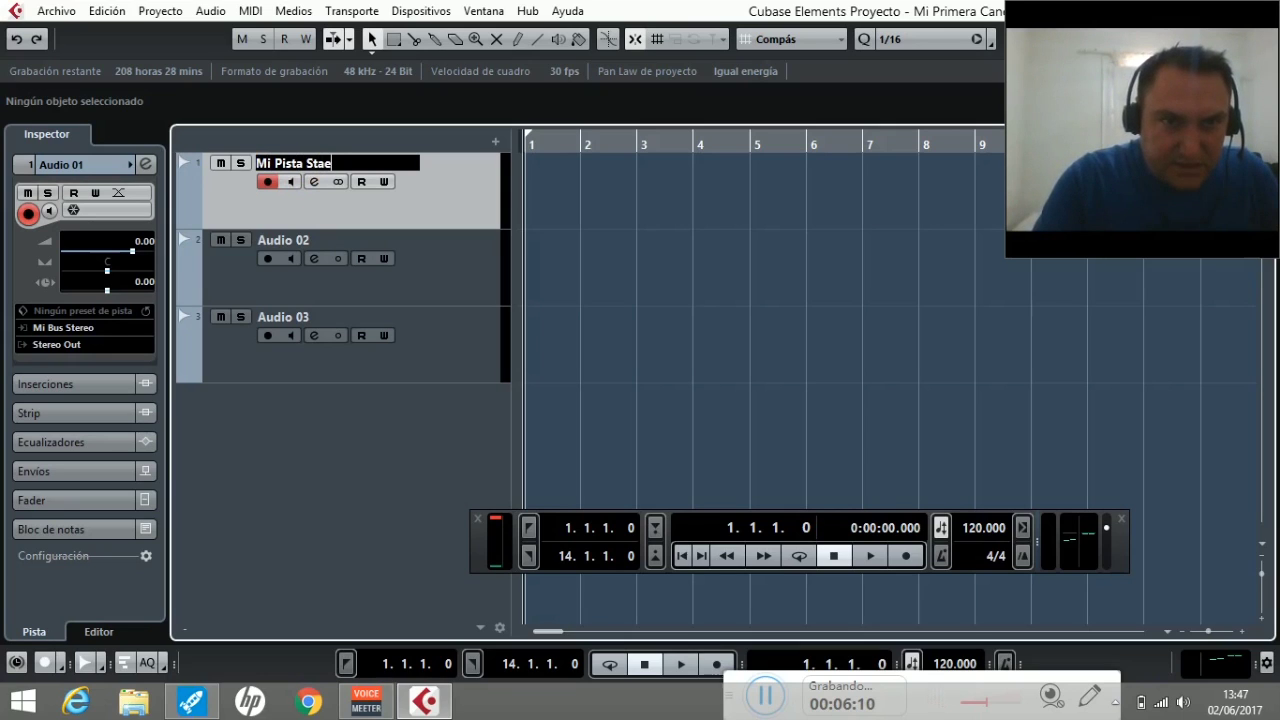
pyautogui.press('BackSpace')
pyautogui.press('BackSpace')
pyautogui.write('ere')
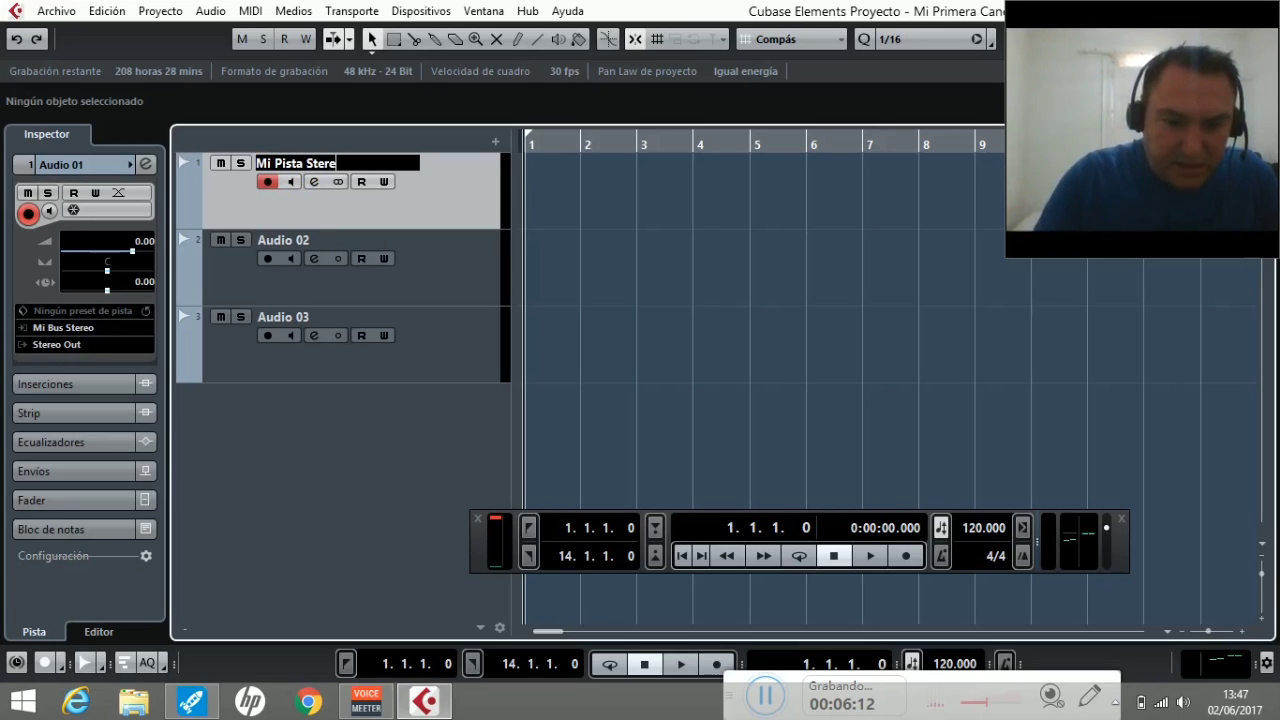
pyautogui.write('o')
# Step: Confirm the first track's name and rename the second audio track as "Mi Pista Mono 1"
pyautogui.press('Tab')
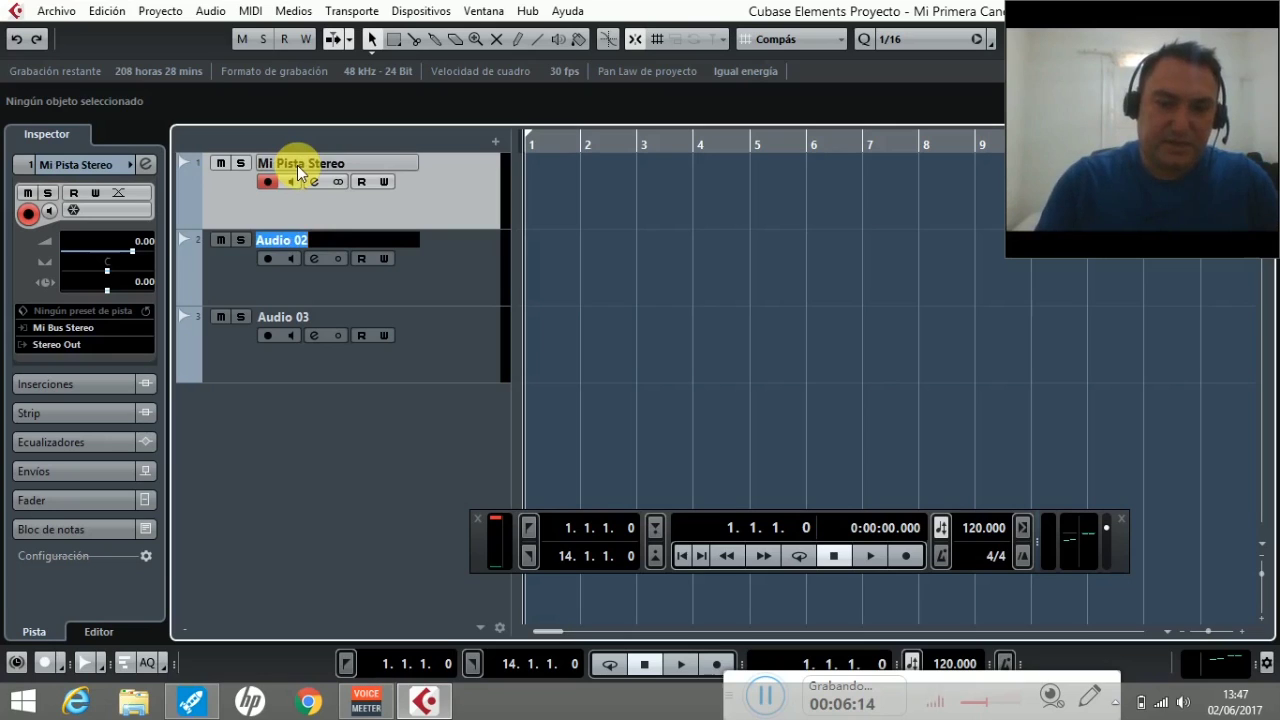
pyautogui.write('Mi')
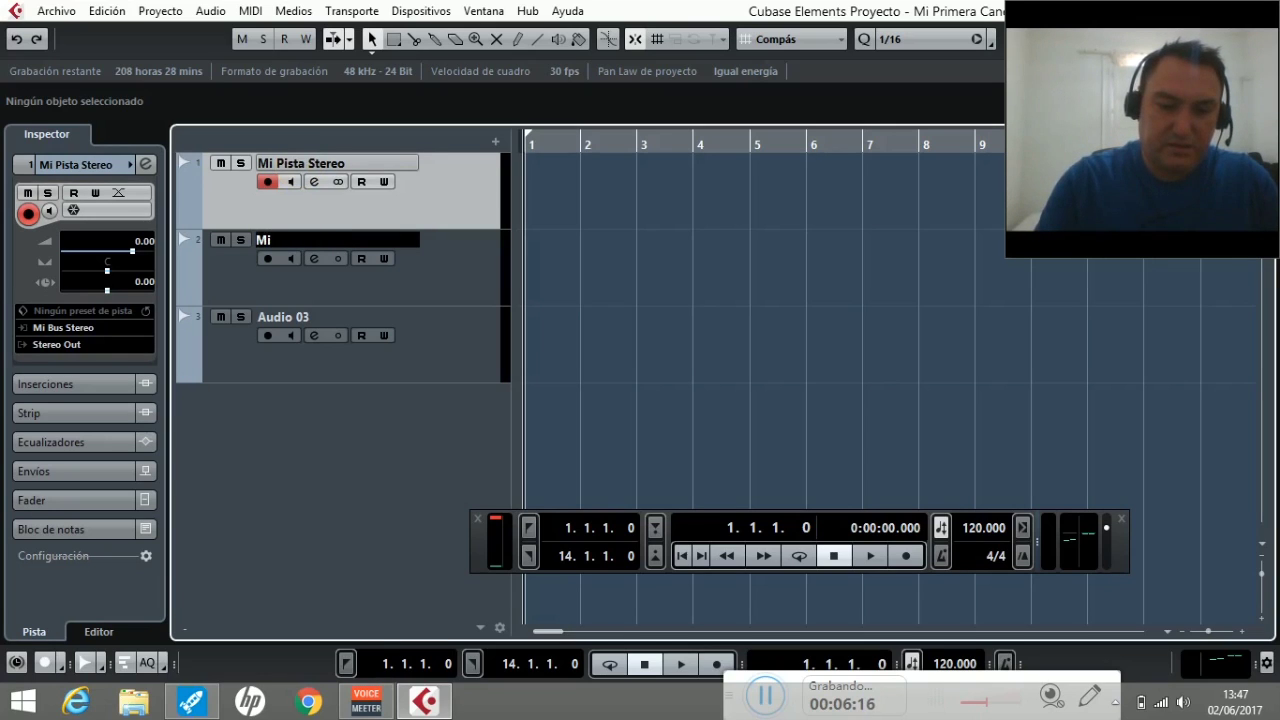
pyautogui.write(' Pista')
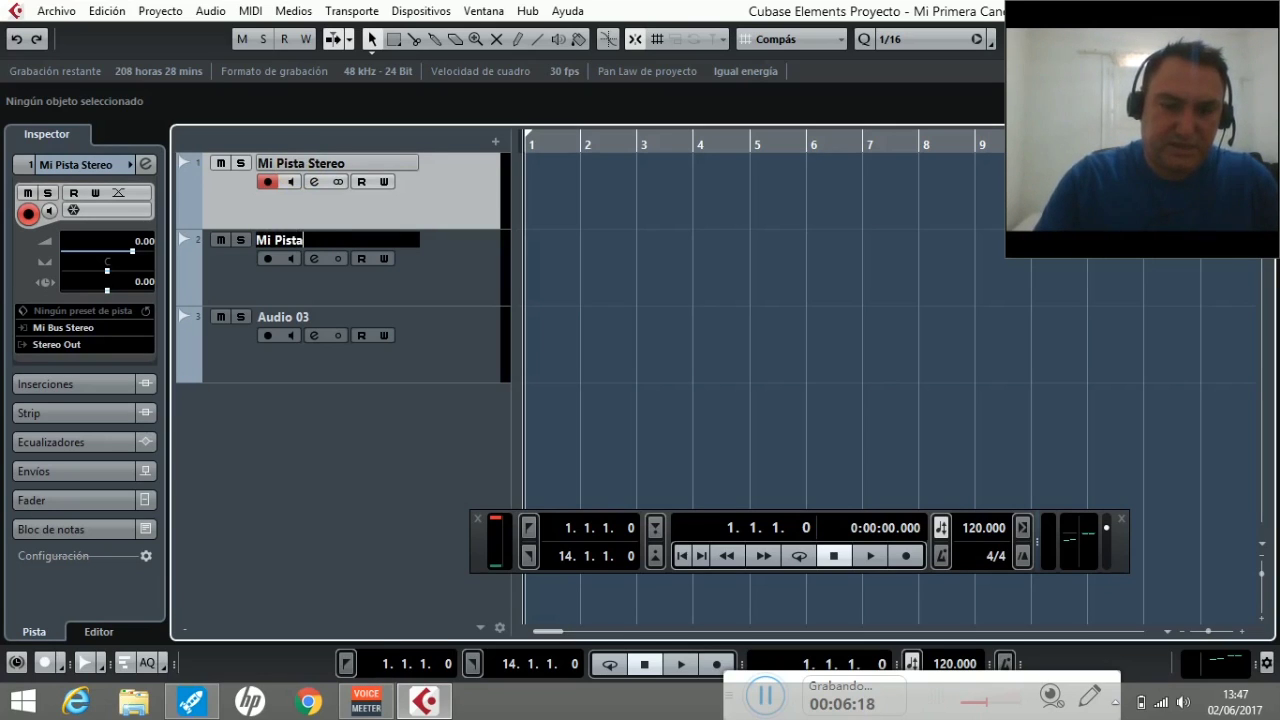
pyautogui.write(' Mono 1')
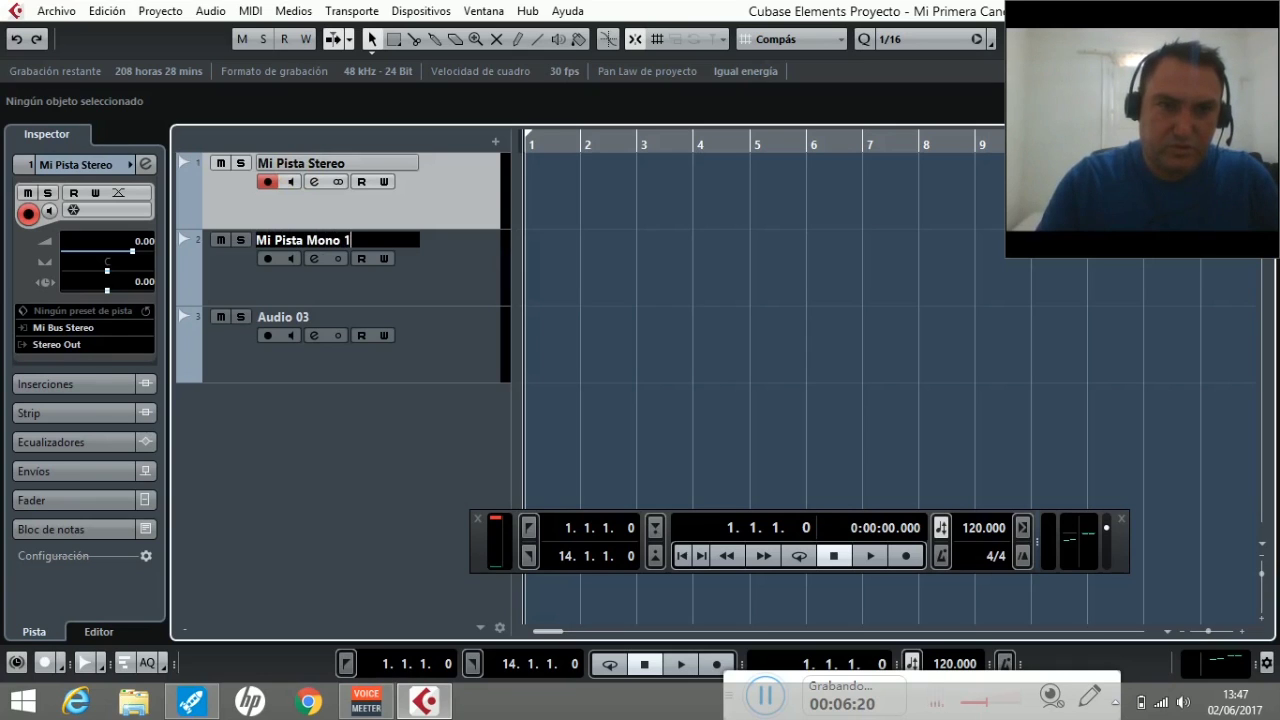
pyautogui.press('Tab')
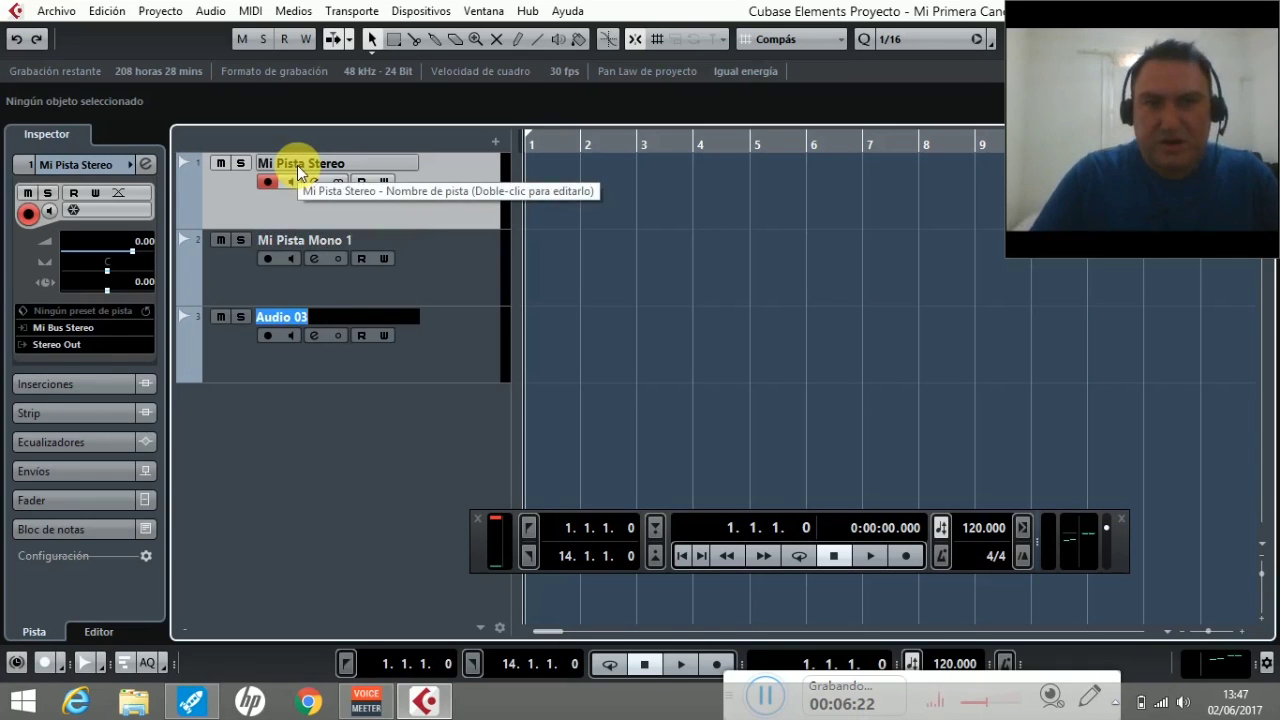
# Step: Rename the second audio track as "Mi pista de Voz"
pyautogui.doubleClick(320, 240)
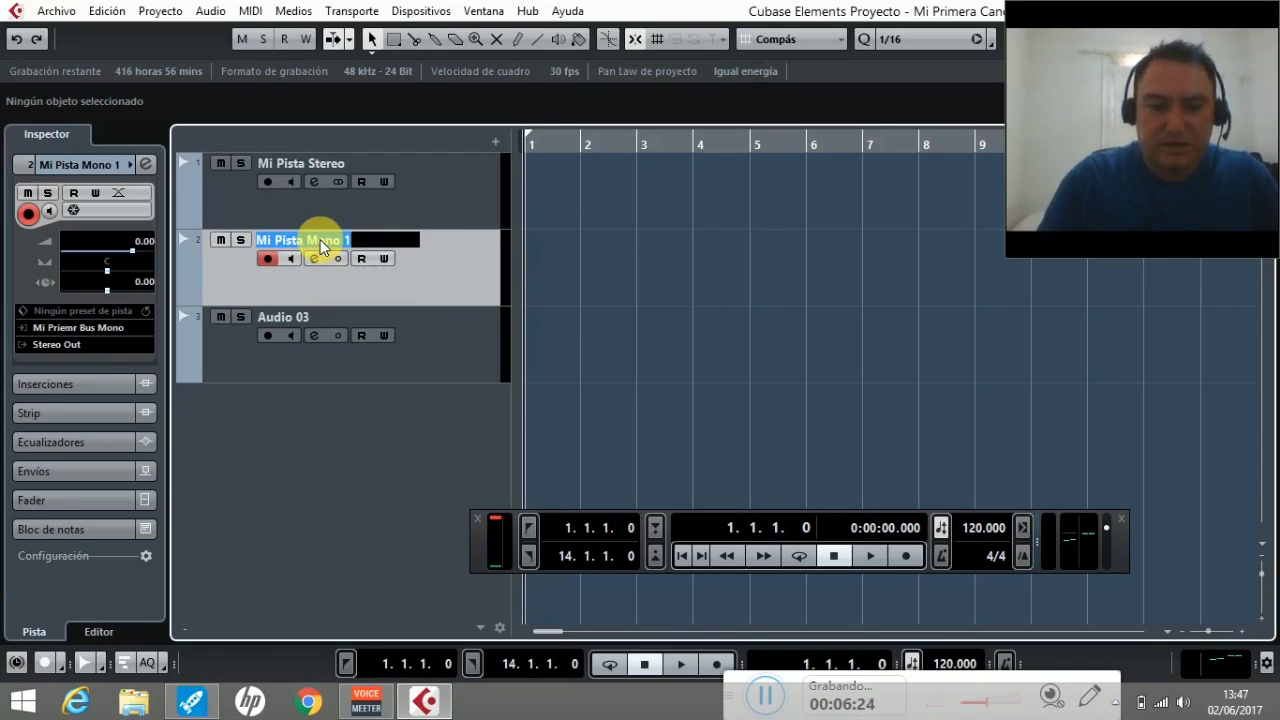
pyautogui.write('Mi pista de Voz')
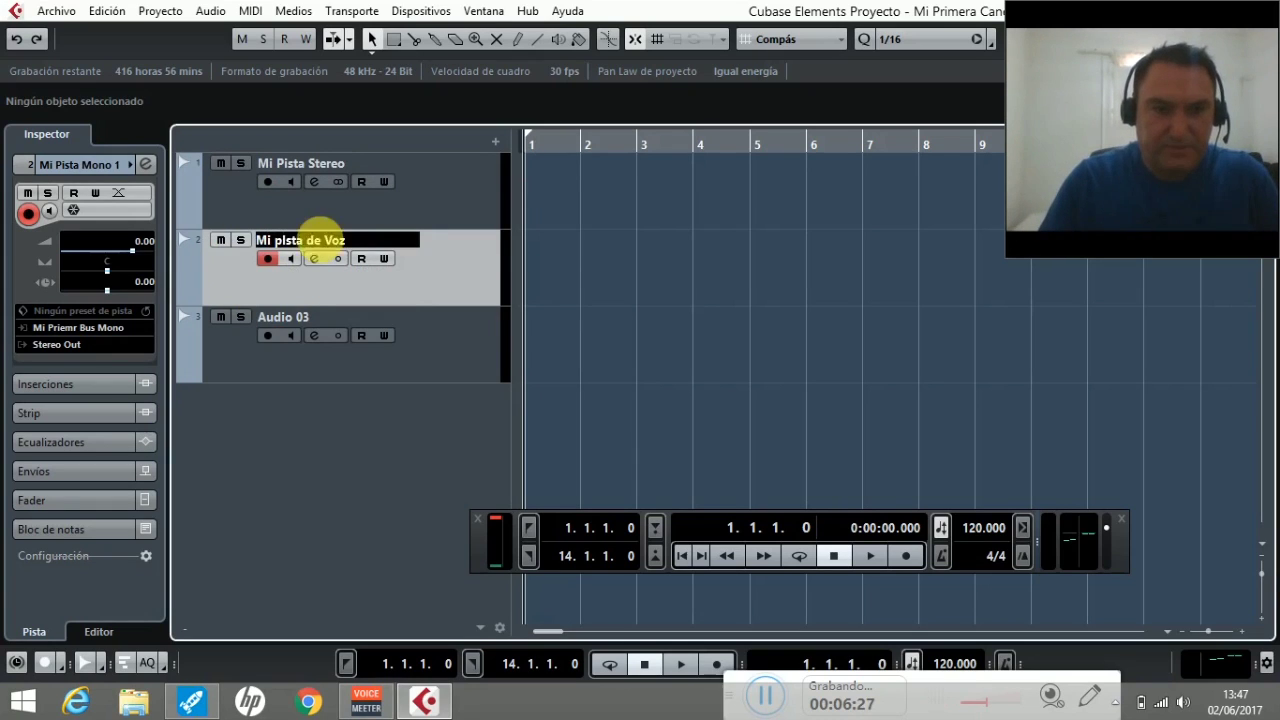
pyautogui.press('Tab')
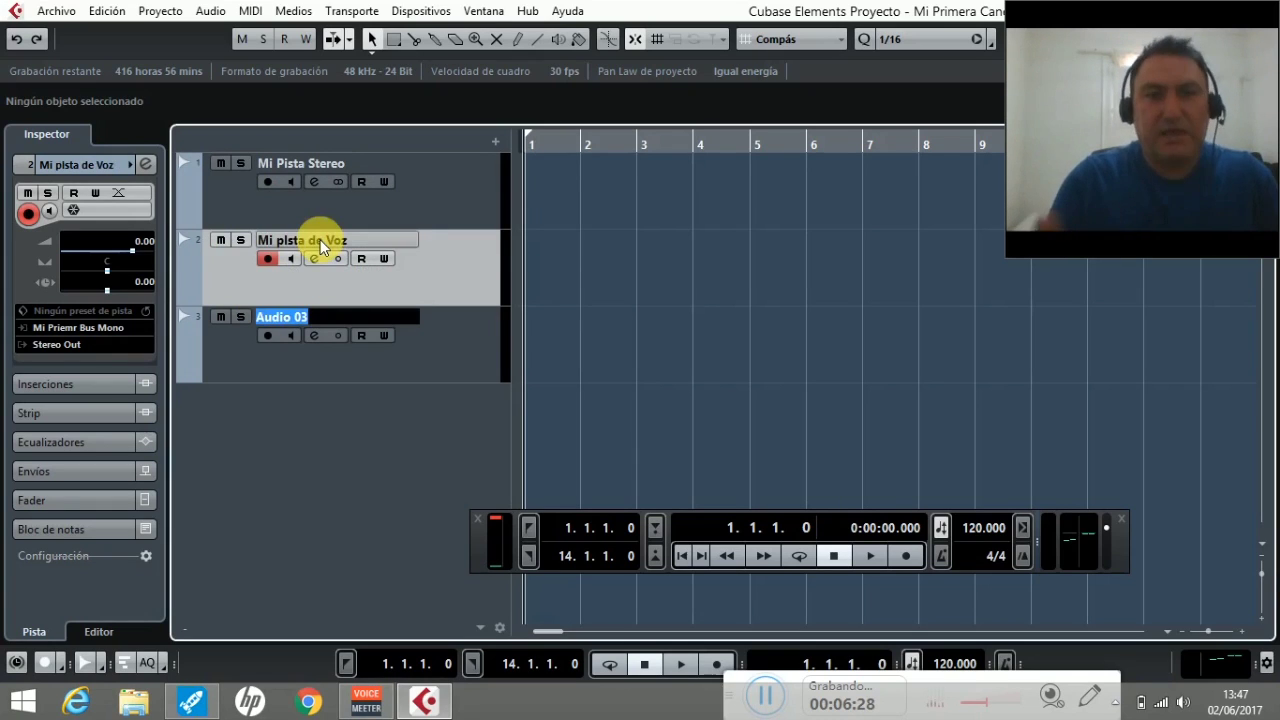
# Step: Rename the third audio track as "Mi Pista de Bateria" without adding any further track
pyautogui.write('Mi Pista de')
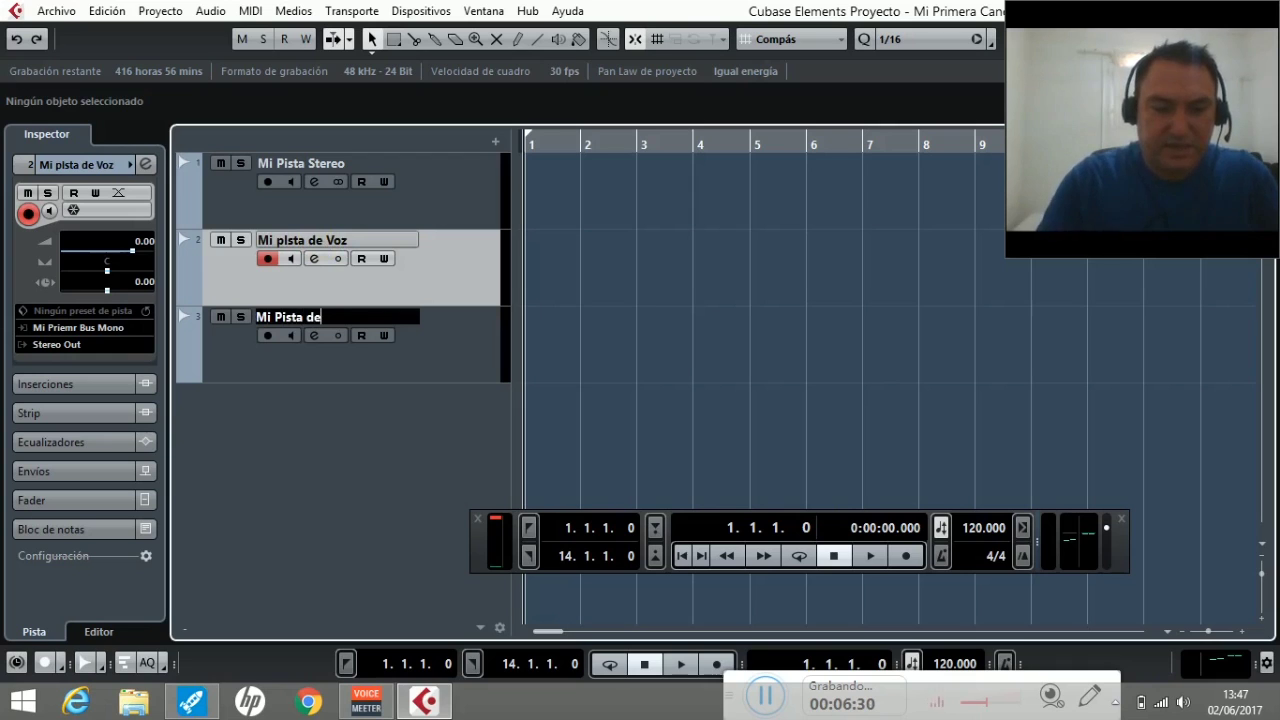
pyautogui.write(' Bateria')
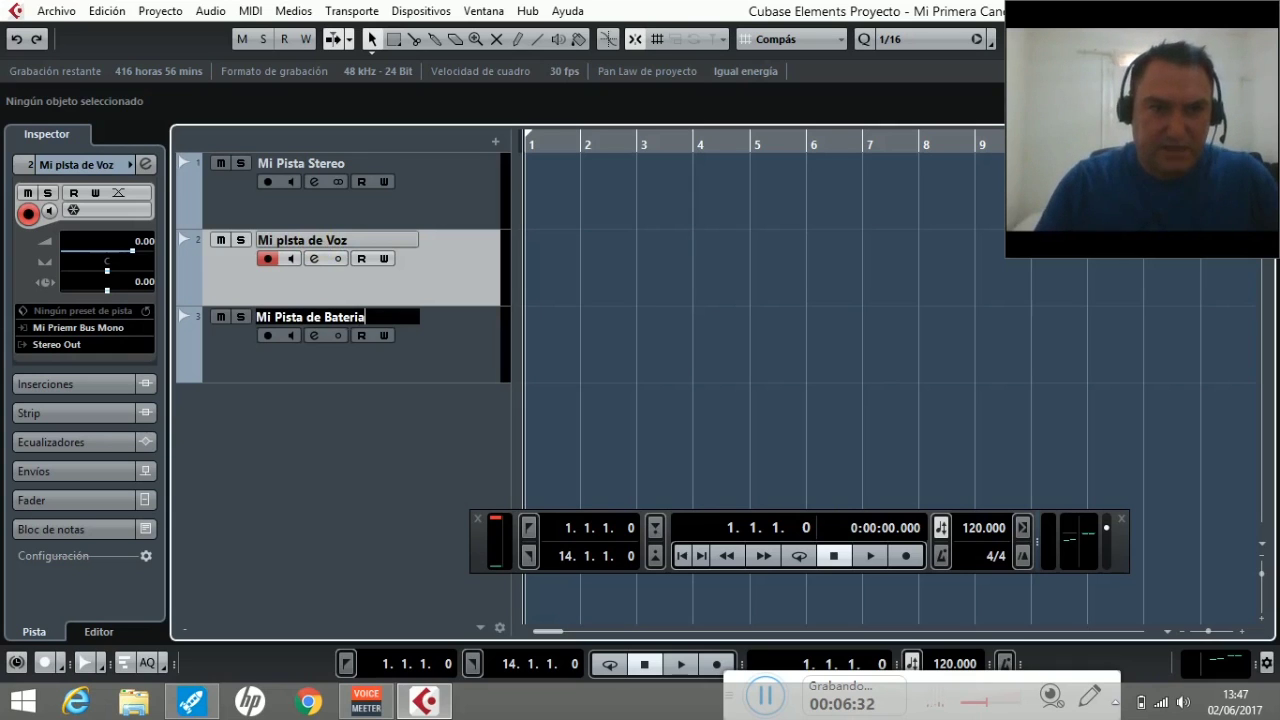
pyautogui.doubleClick(356, 422)
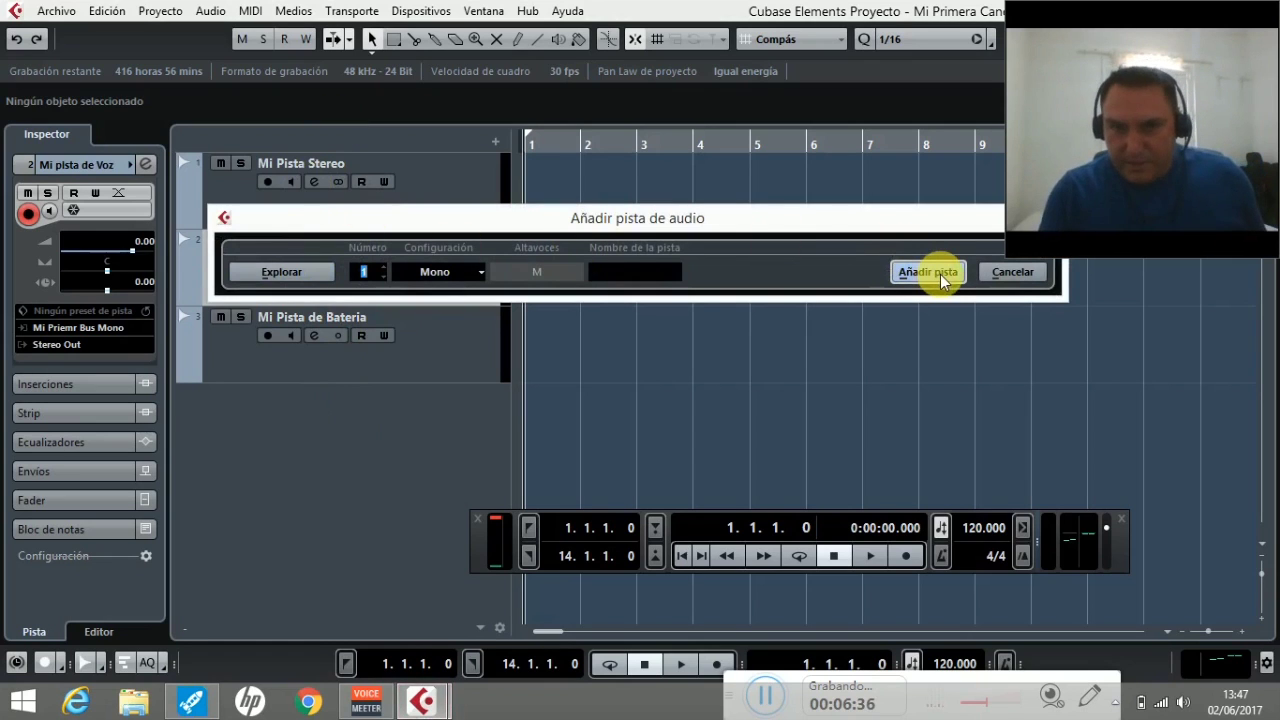
pyautogui.click(997, 273)
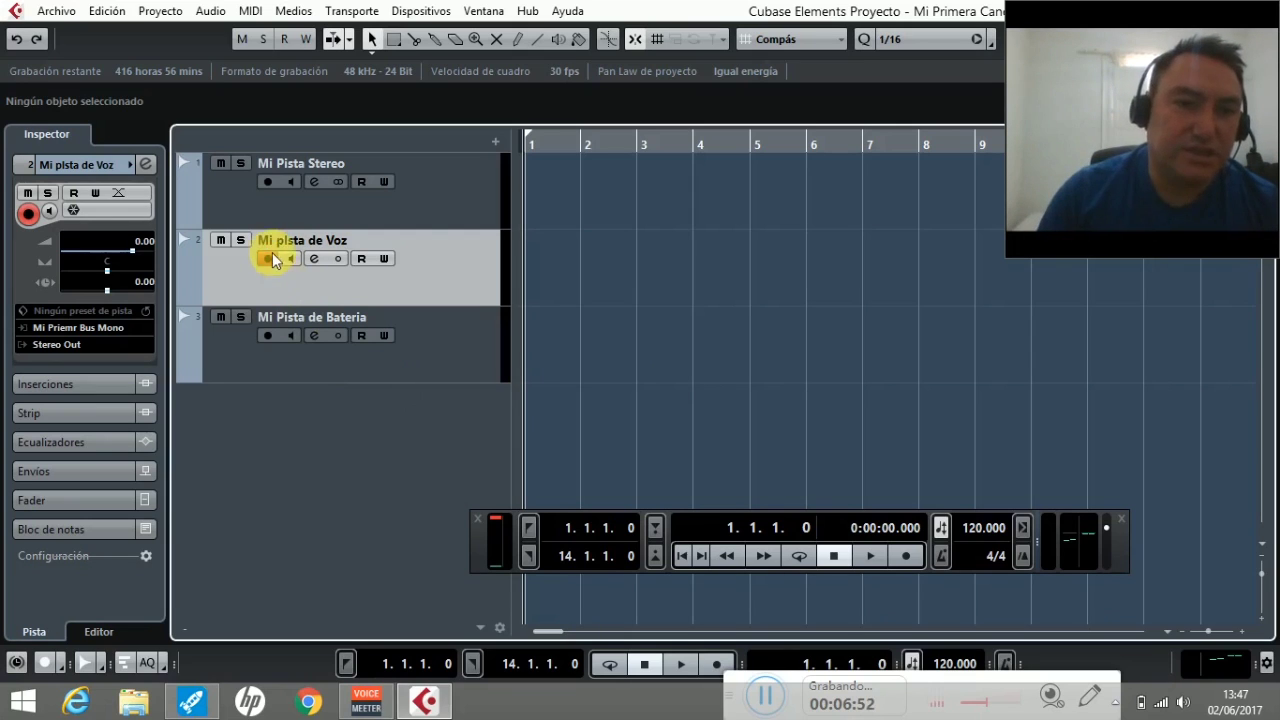
# Step: Review the input bus choices of "Mi Pista Stereo" and the input routing of the voice track
pyautogui.click(222, 204)
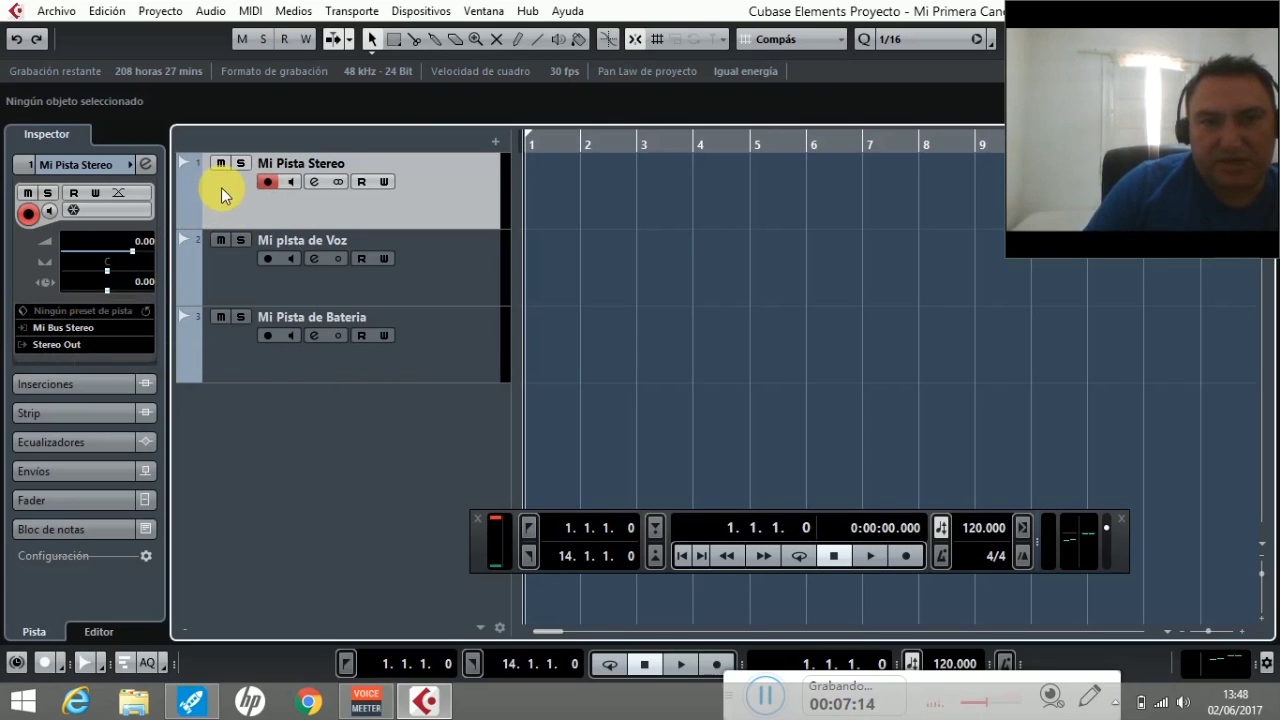
pyautogui.click(52, 330)
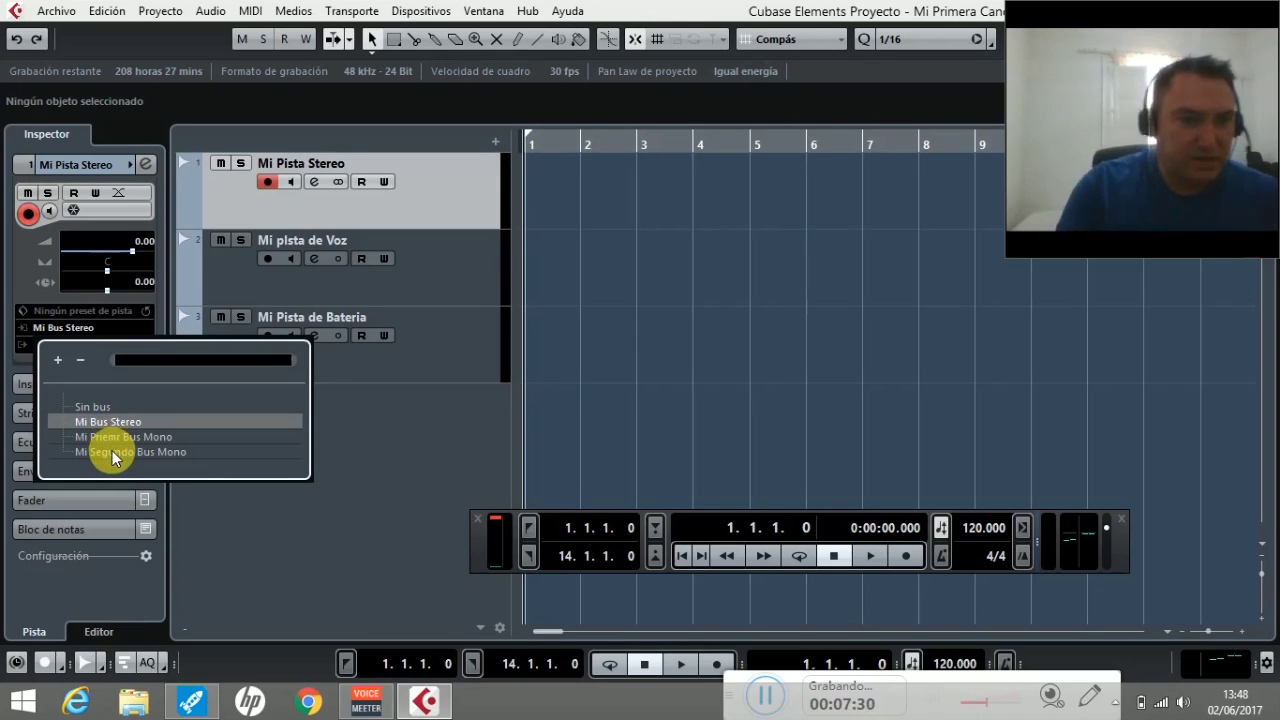
pyautogui.click(226, 273)
pyautogui.click(226, 273)
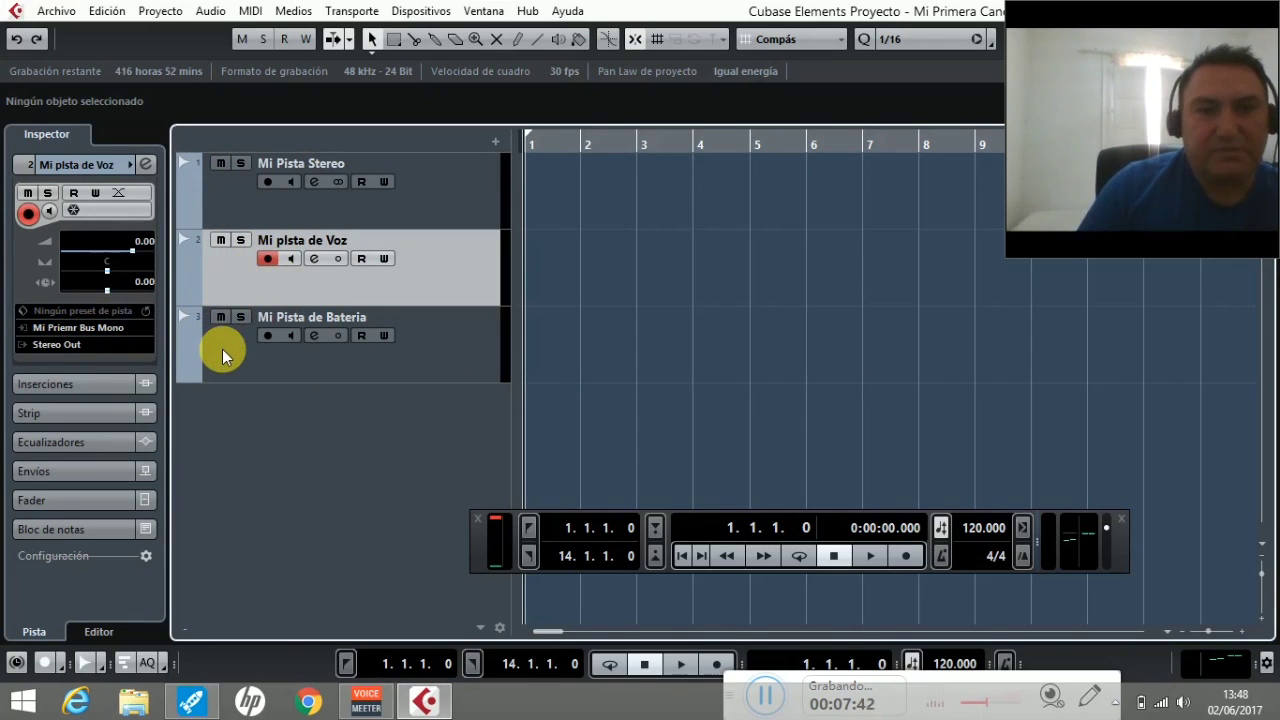
# Step: Set the input bus of "Mi Pista de Bateria" to "Mi Segundo Bus Mono" and review its available input buses
pyautogui.click(222, 349)
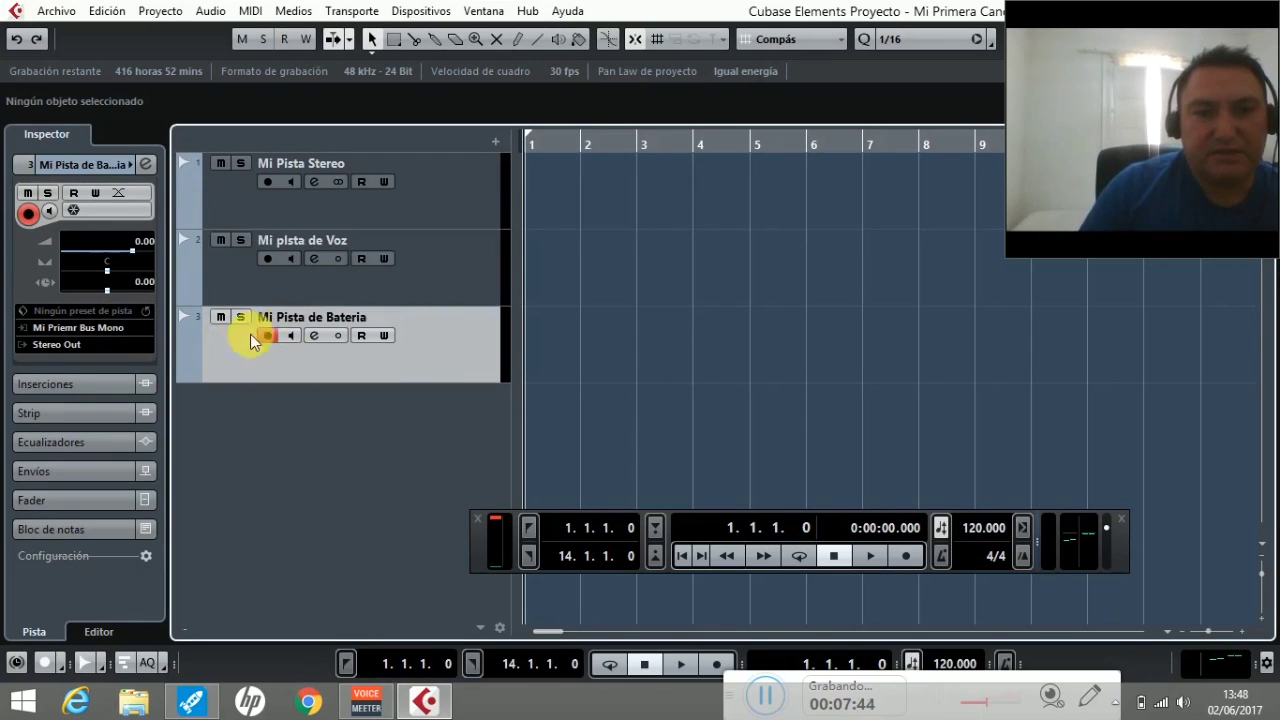
pyautogui.click(41, 330)
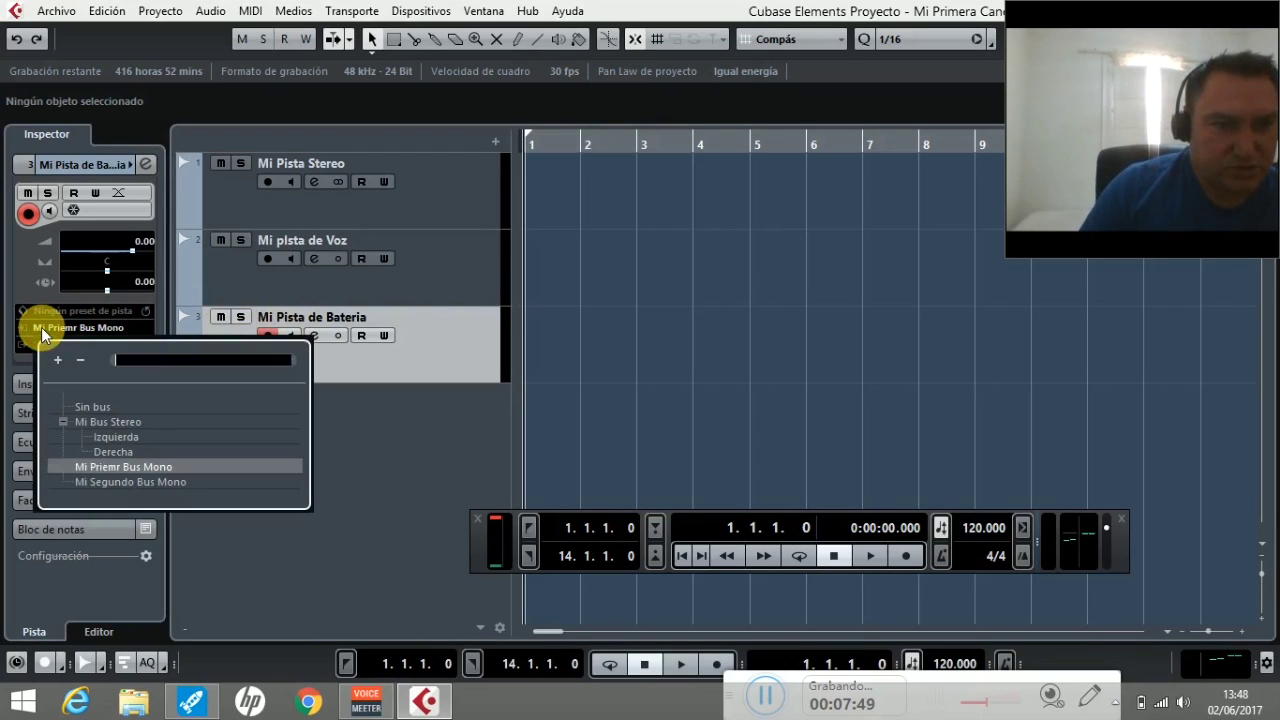
pyautogui.click(121, 482)
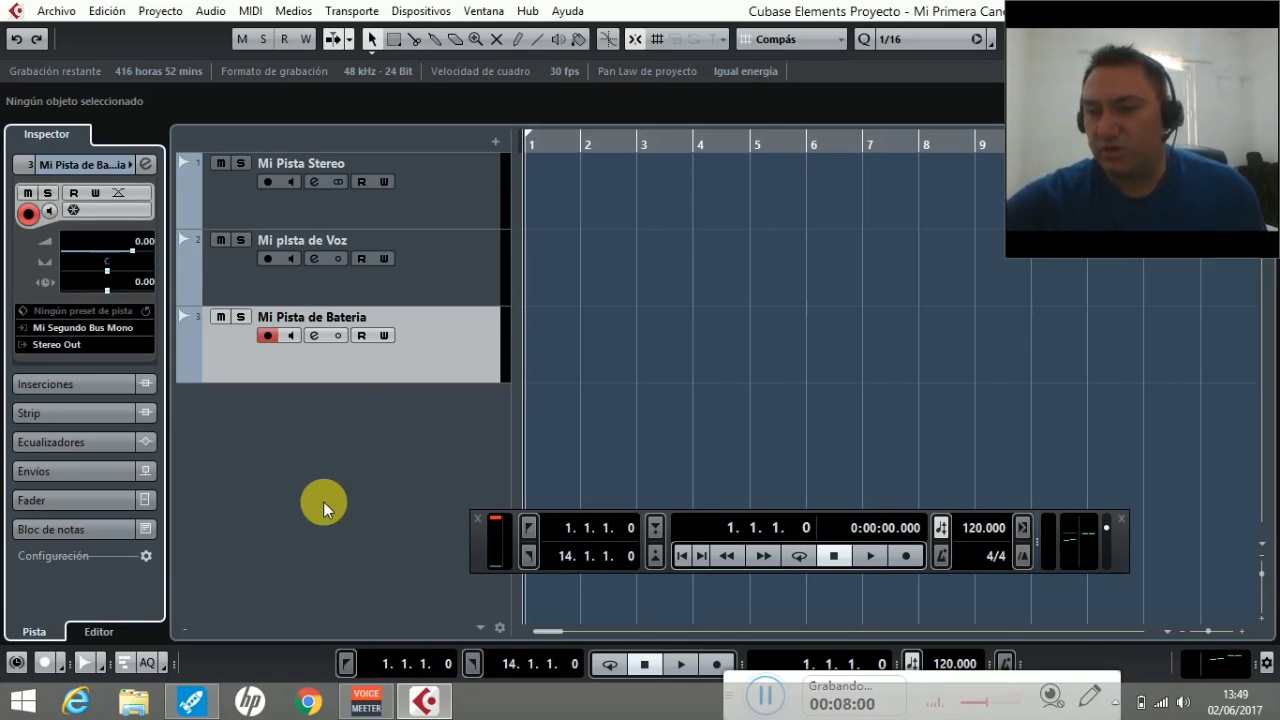
pyautogui.click(30, 328)
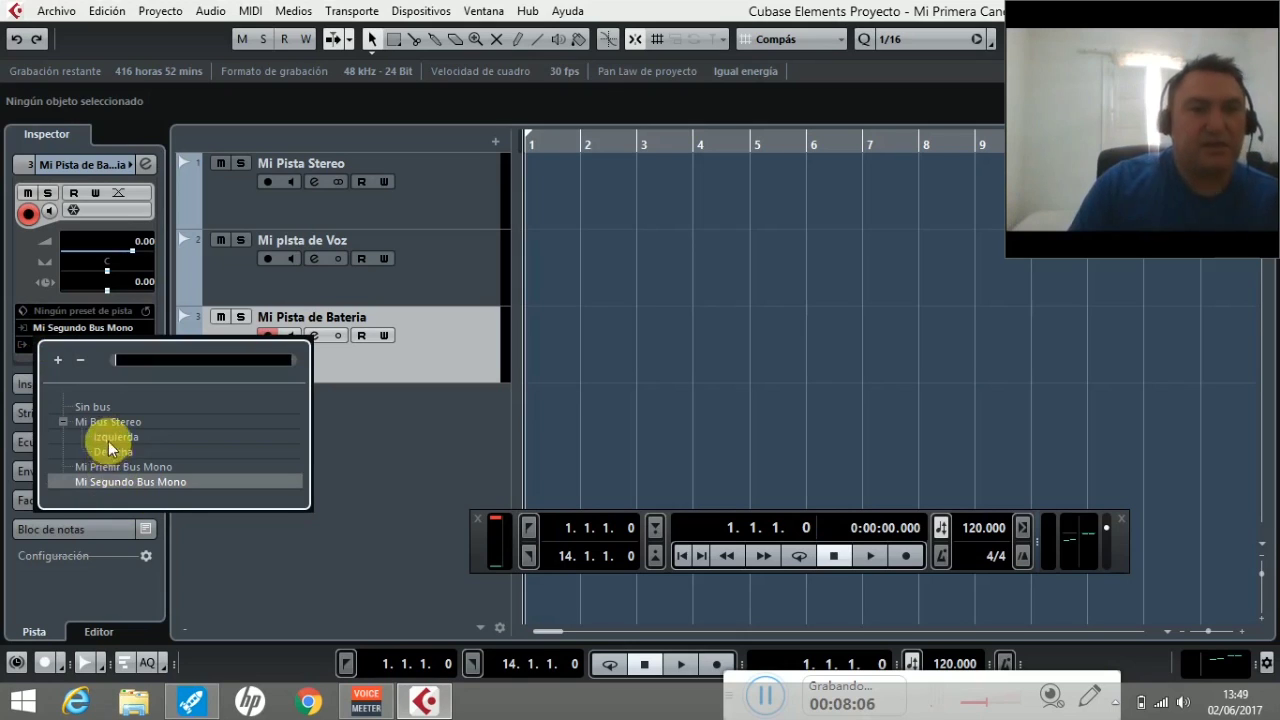
pyautogui.click(364, 456)
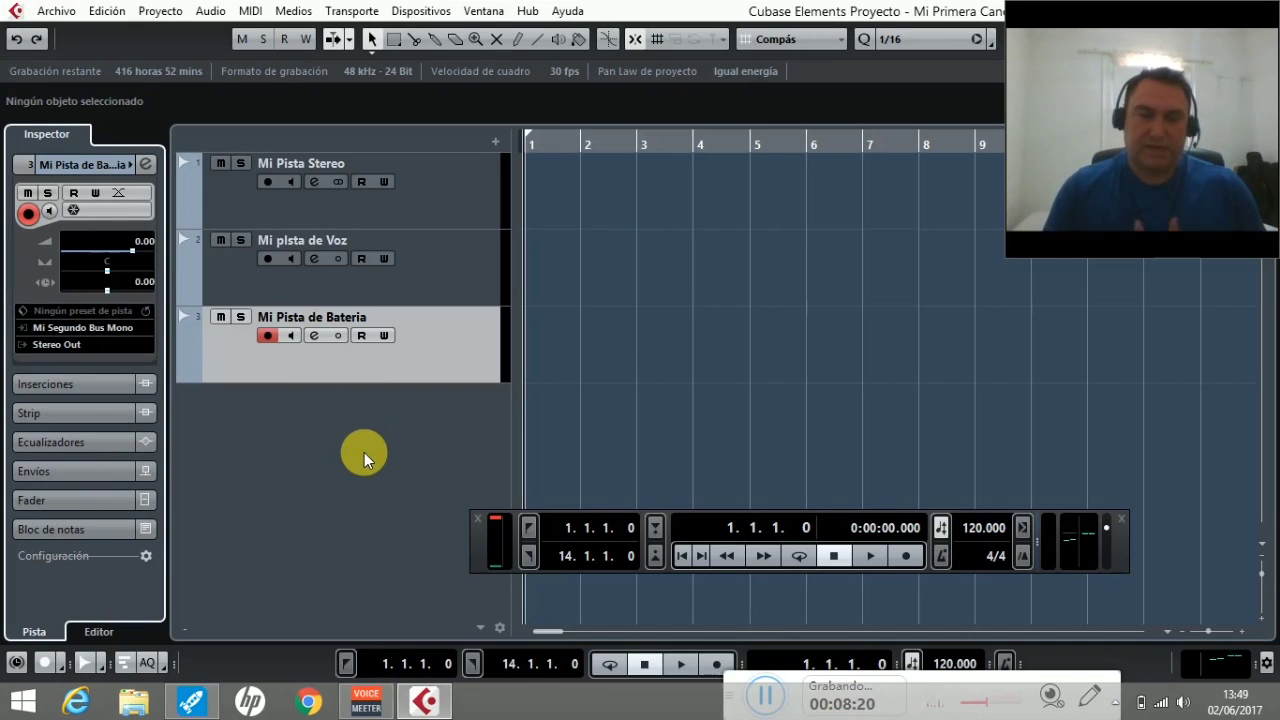
# Step: Mute the "Mi Pista Stereo" track, and solo it instead
pyautogui.click(226, 206)
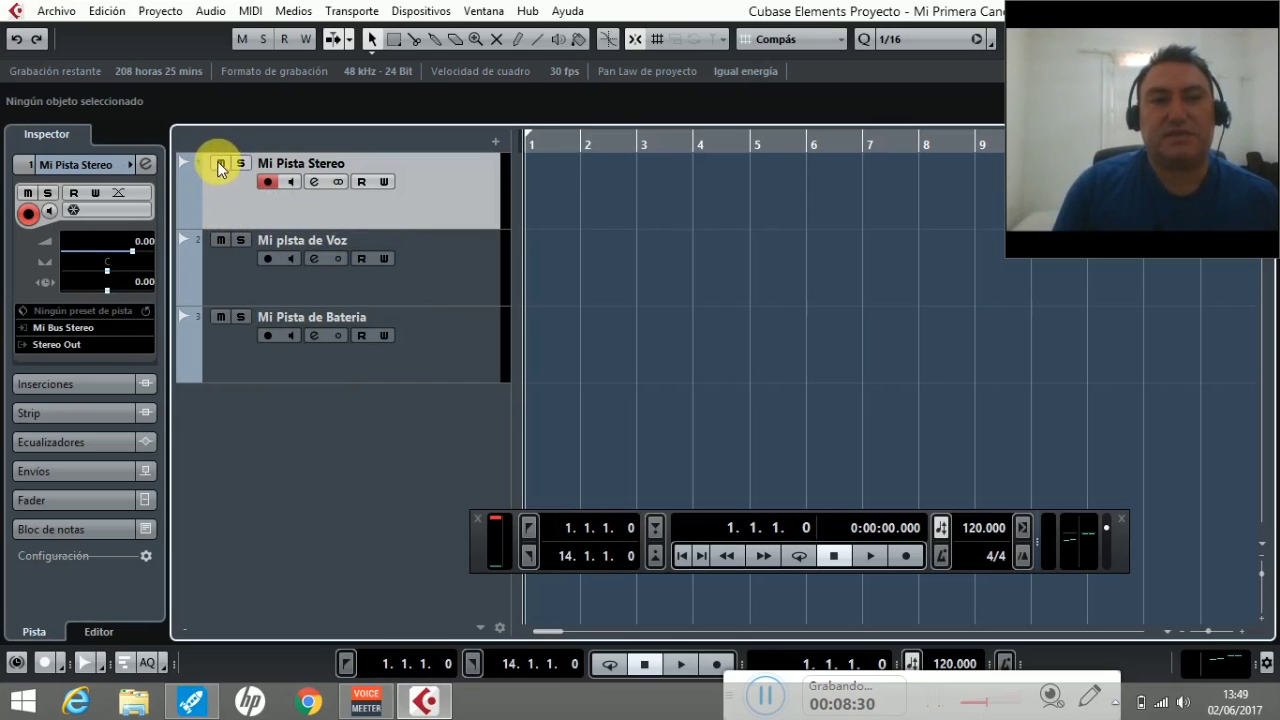
pyautogui.click(220, 166)
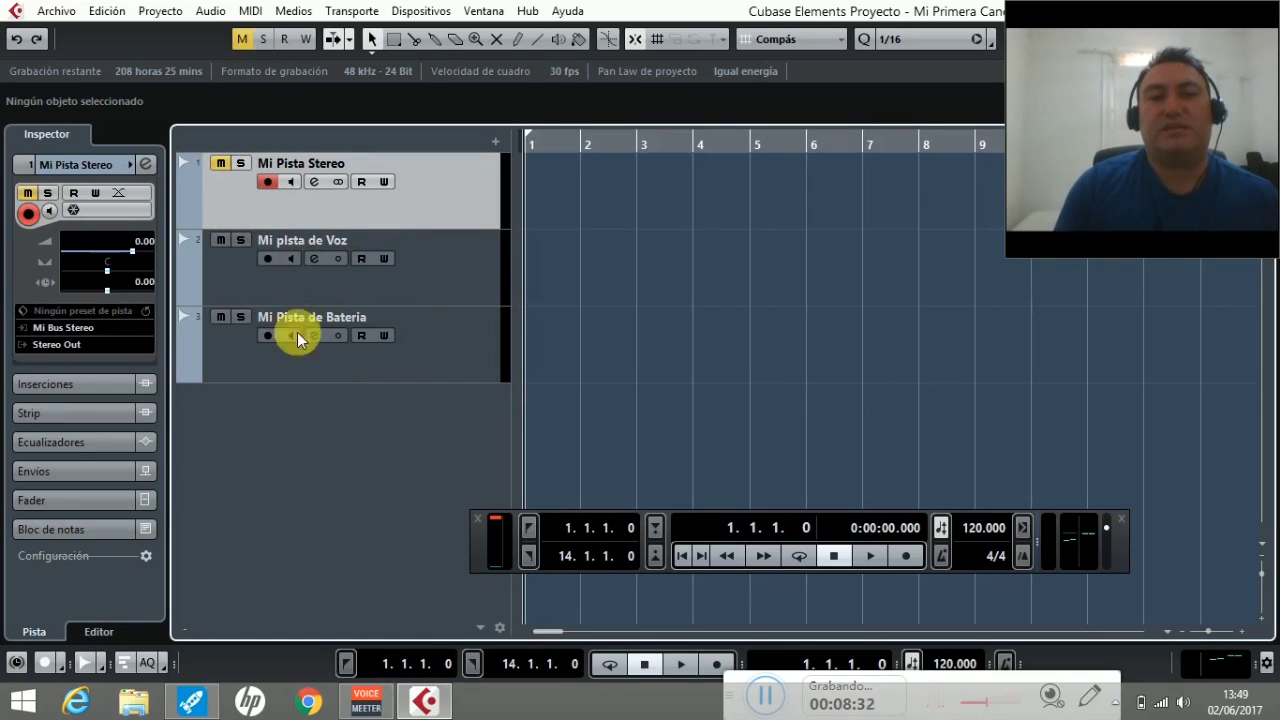
pyautogui.click(240, 164)
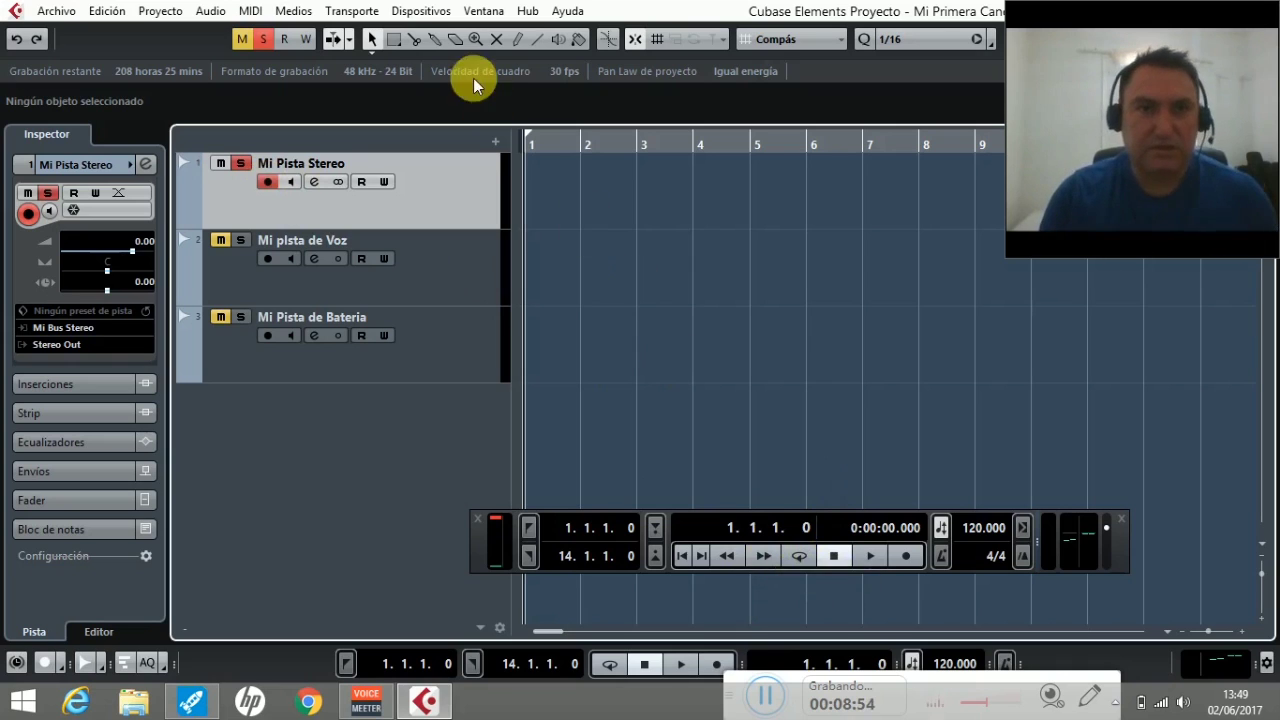
# Step: Hide the floating transport bar and display it again
pyautogui.click(424, 12)
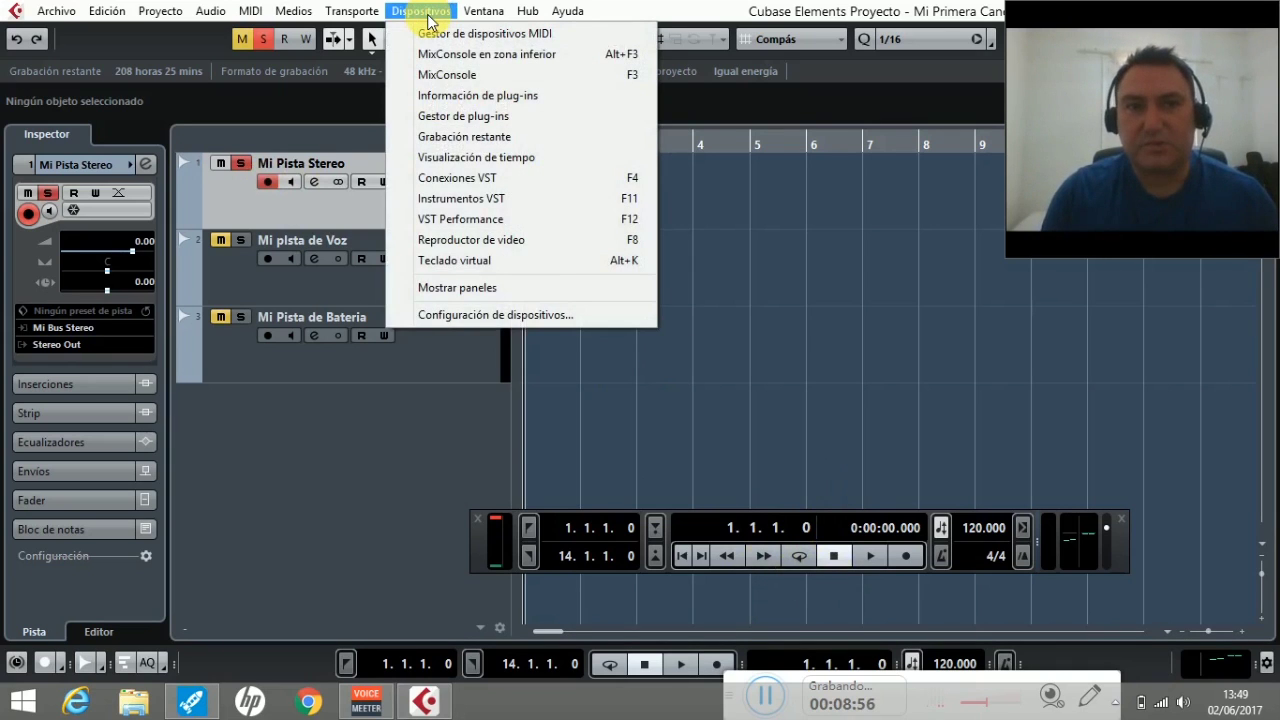
pyautogui.moveTo(373, 14)
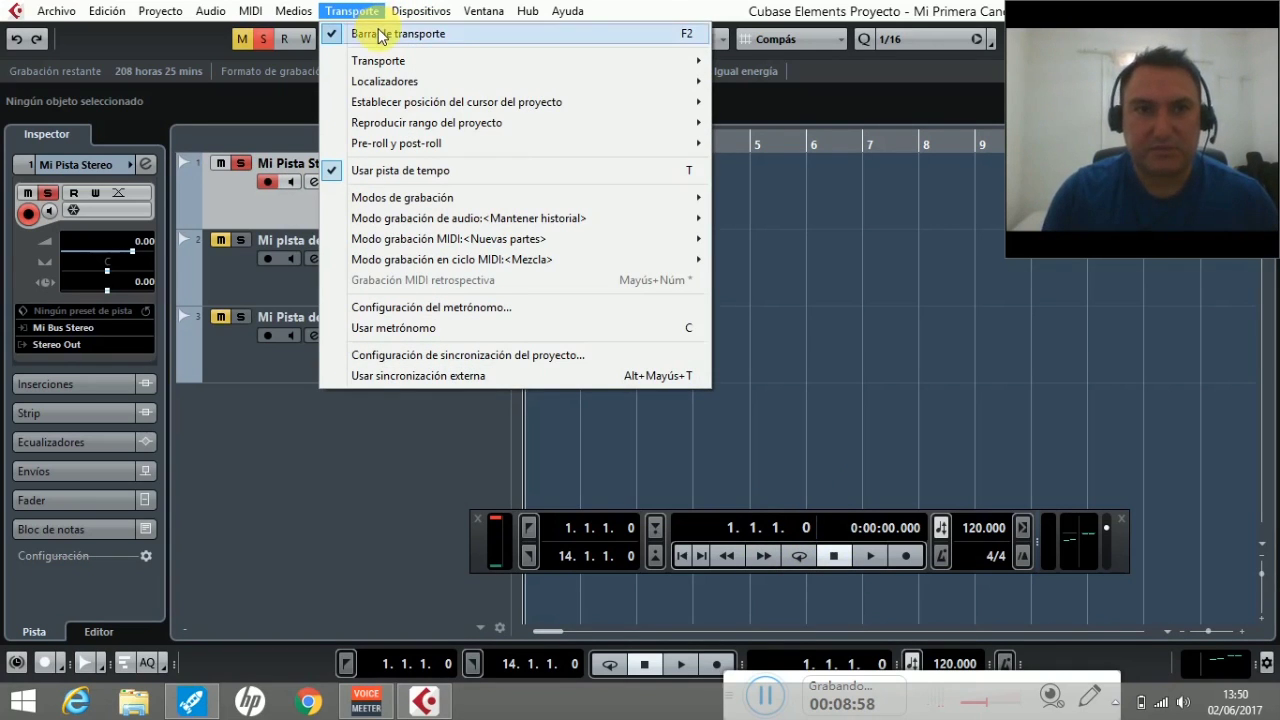
pyautogui.click(597, 8)
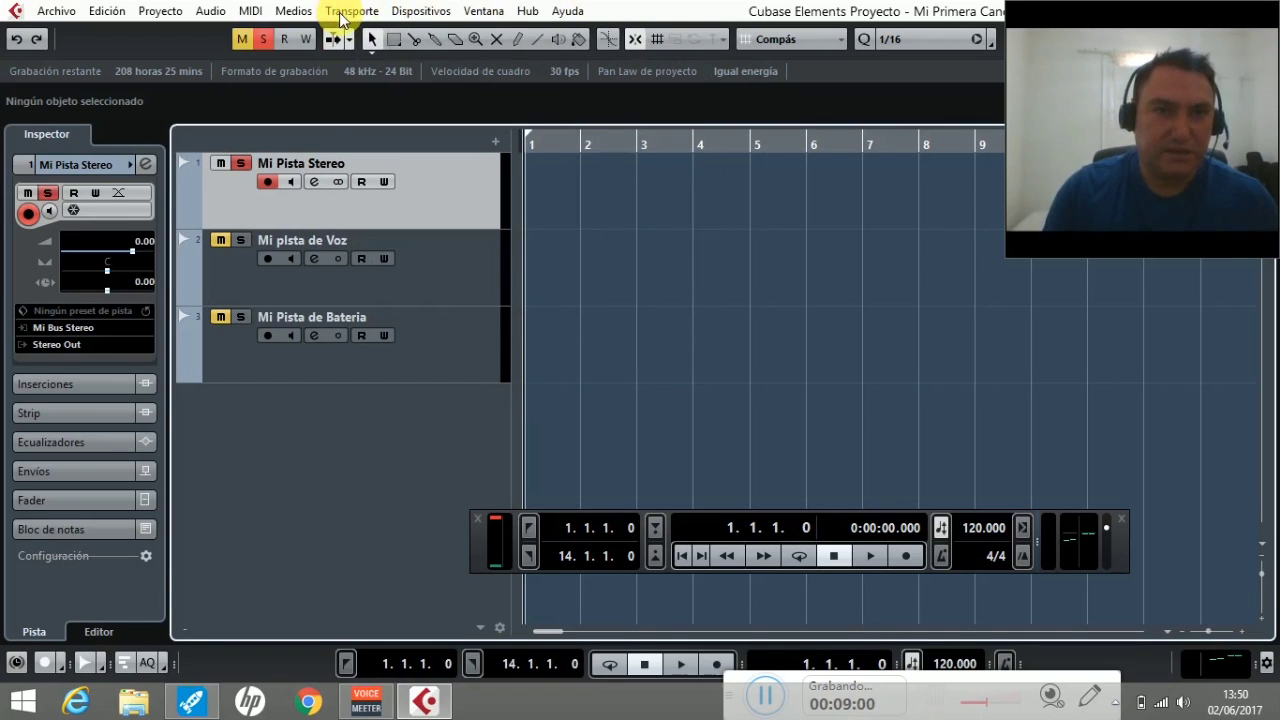
pyautogui.click(341, 14)
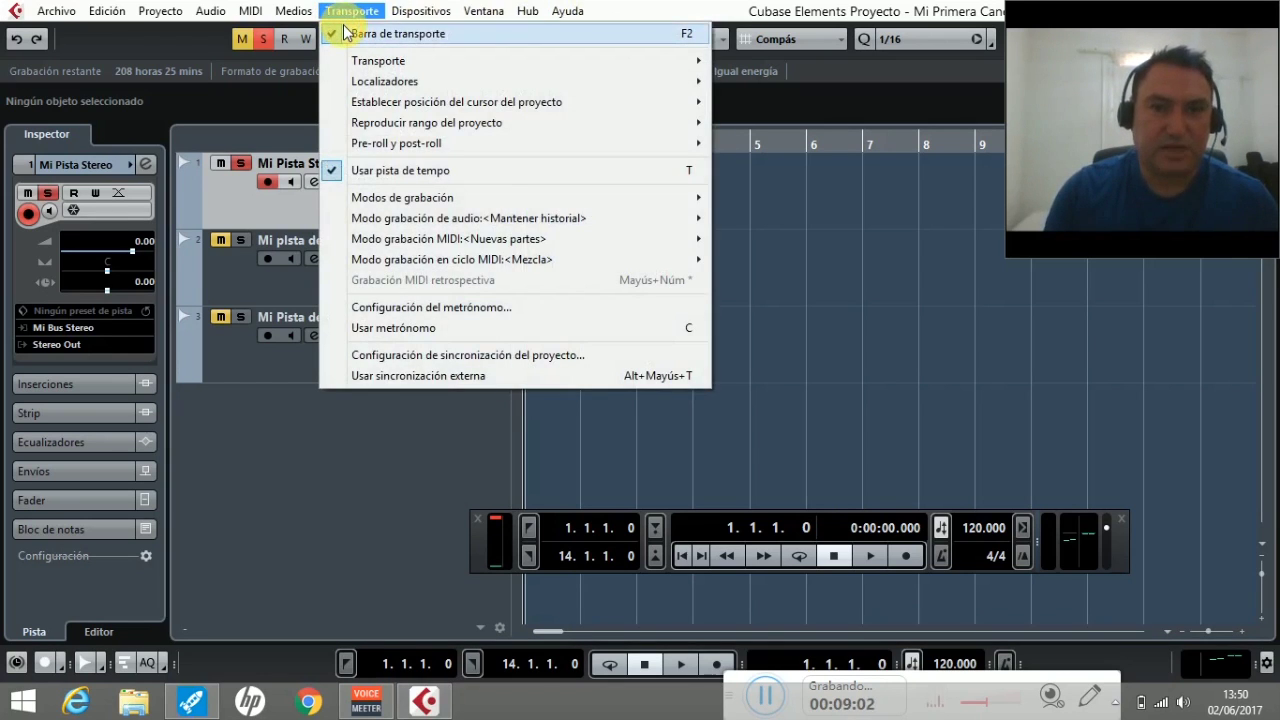
pyautogui.click(338, 32)
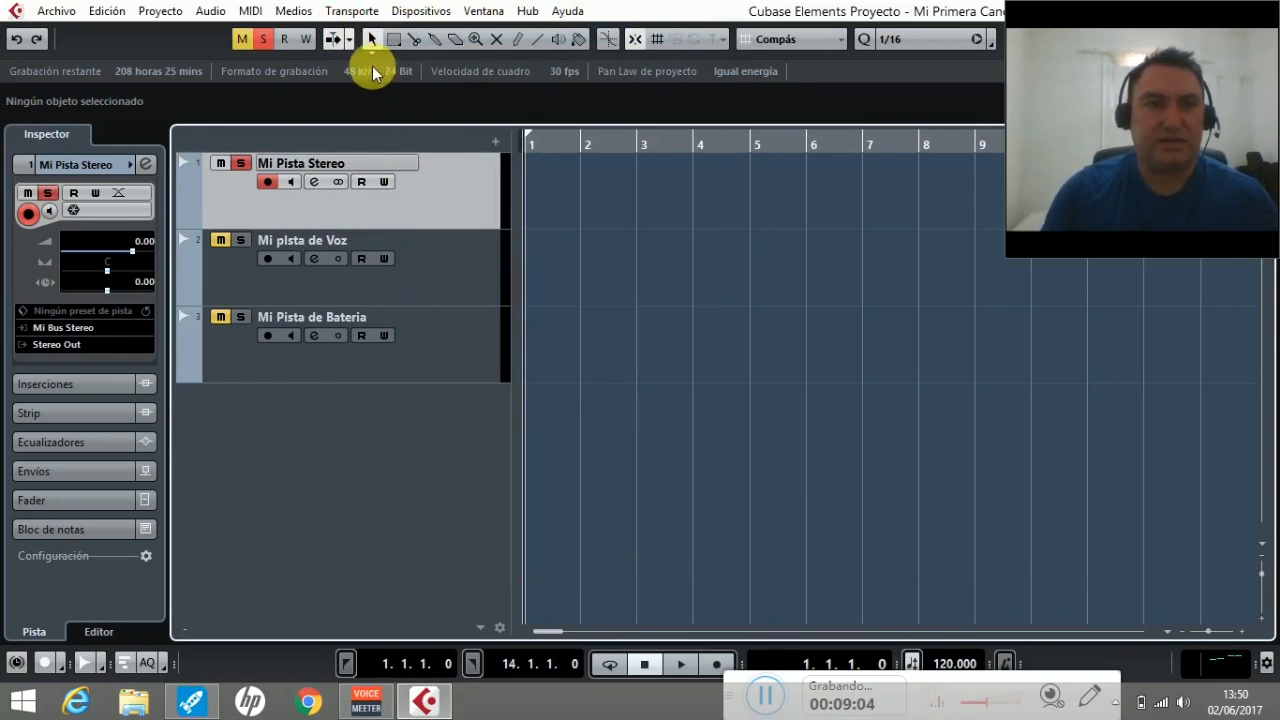
pyautogui.click(352, 11)
pyautogui.click(356, 33)
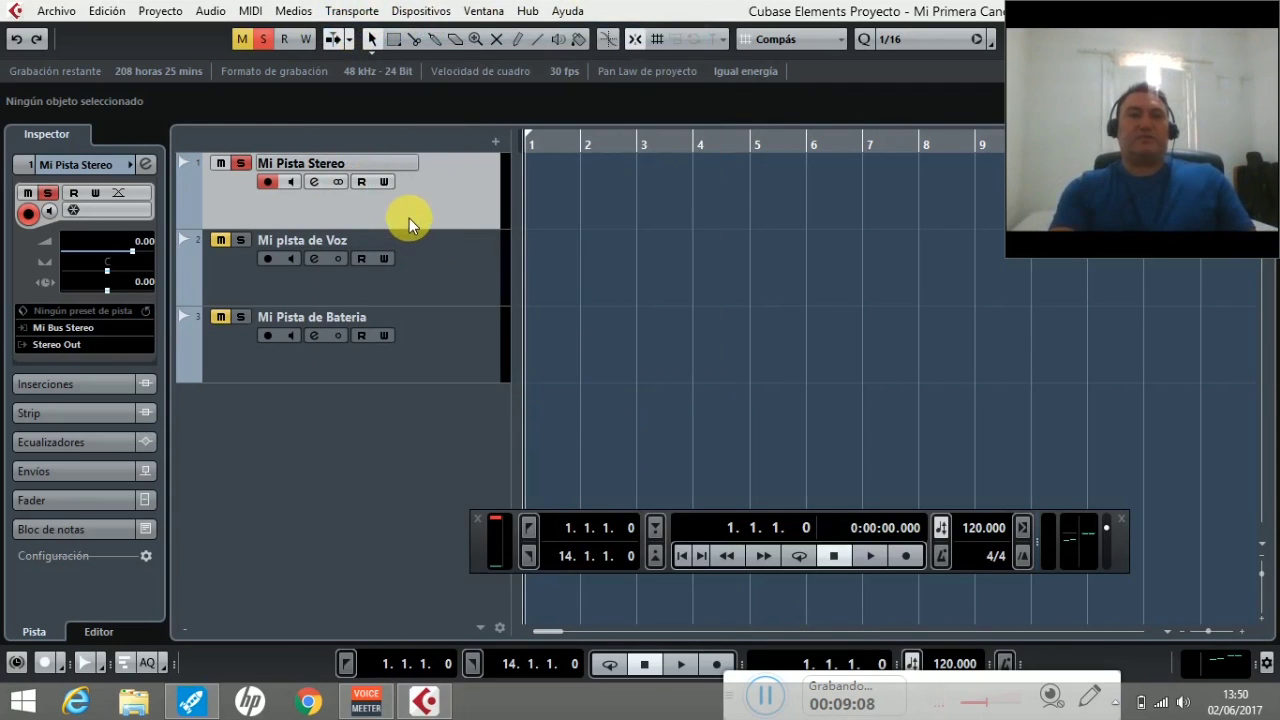
# Step: Disable recording on "Mi Pista Stereo", try to record with no track armed, and stop the transport
pyautogui.click(267, 182)
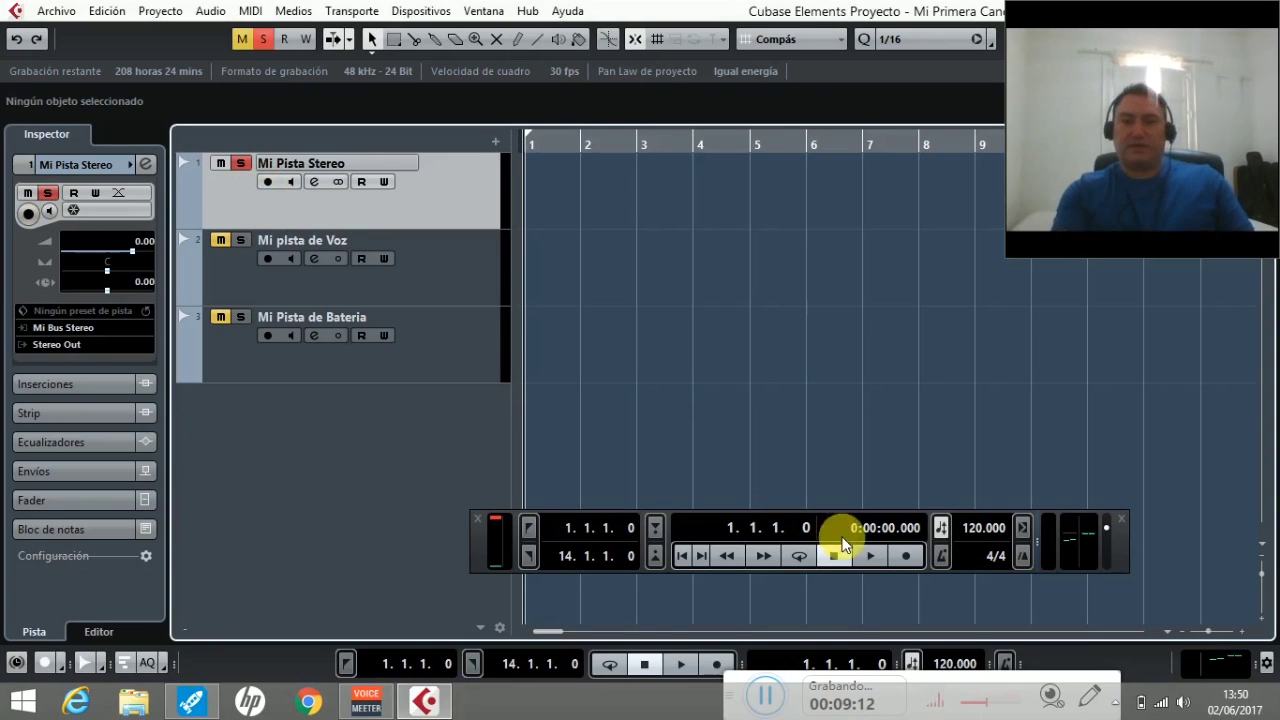
pyautogui.click(905, 559)
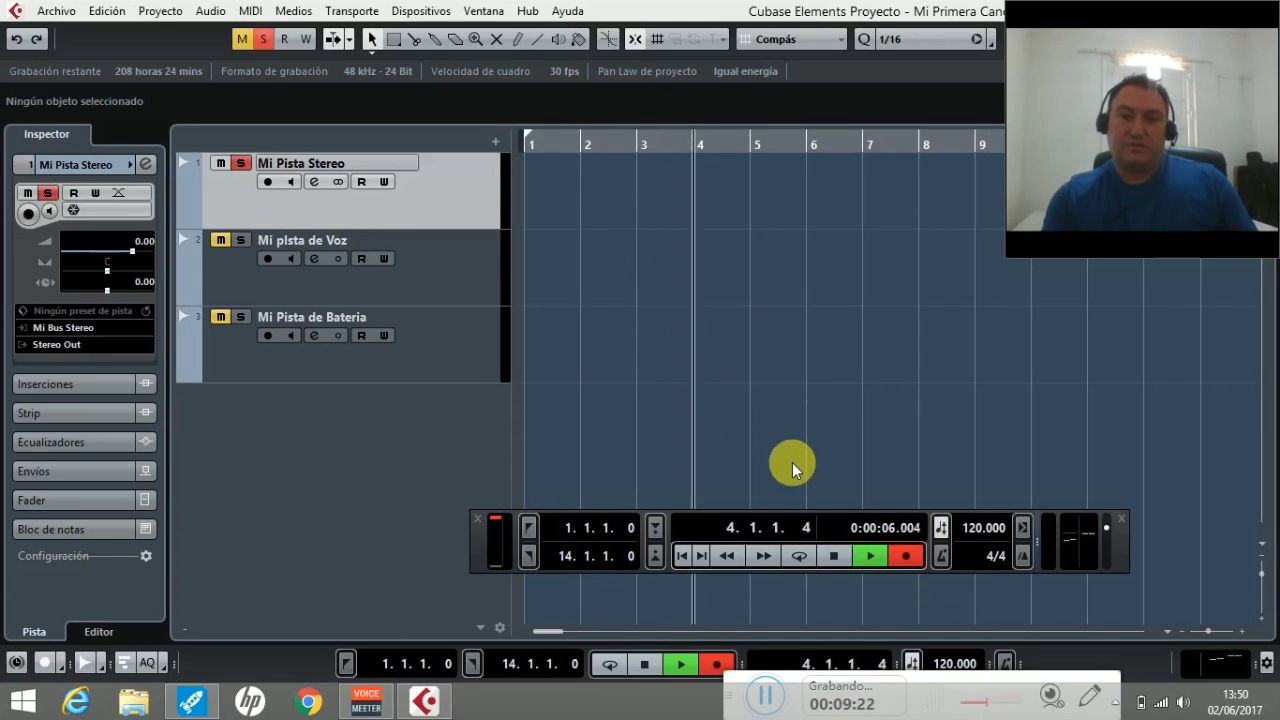
pyautogui.click(833, 556)
pyautogui.click(833, 556)
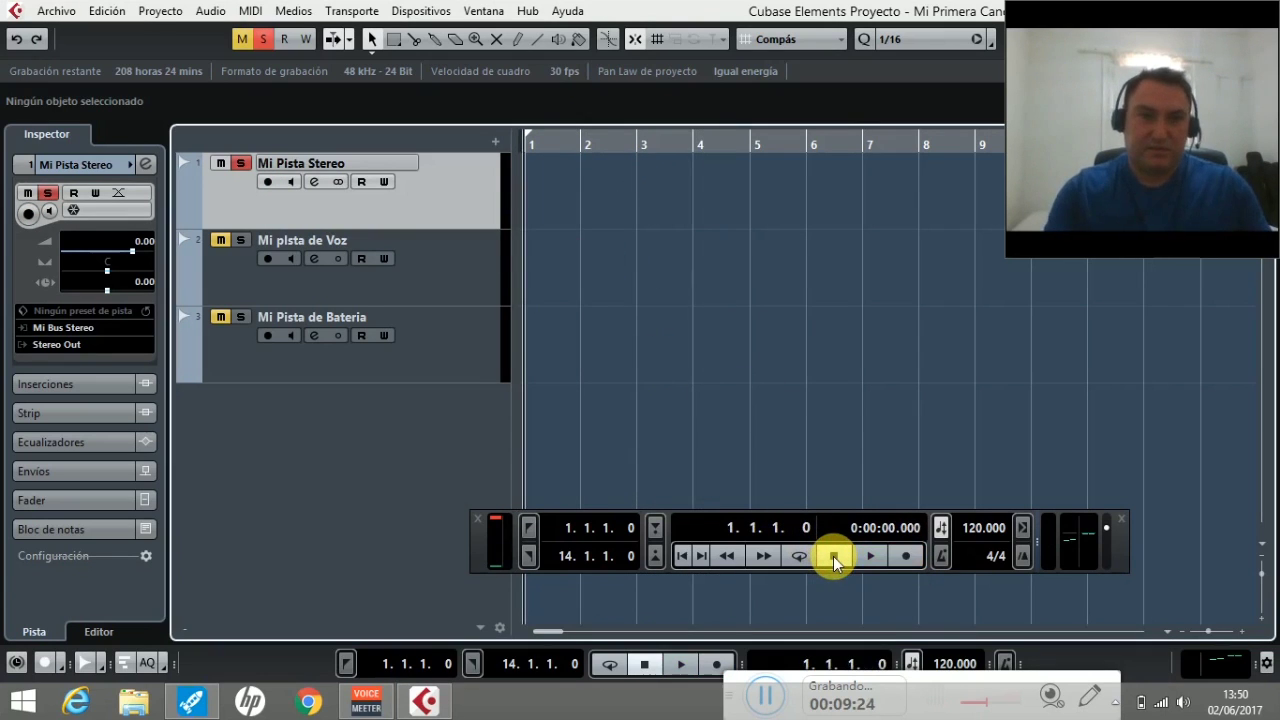
# Step: Record-enable "Mi Pista Stereo", record a take about 7 seconds long from the project start, and stop
pyautogui.click(267, 182)
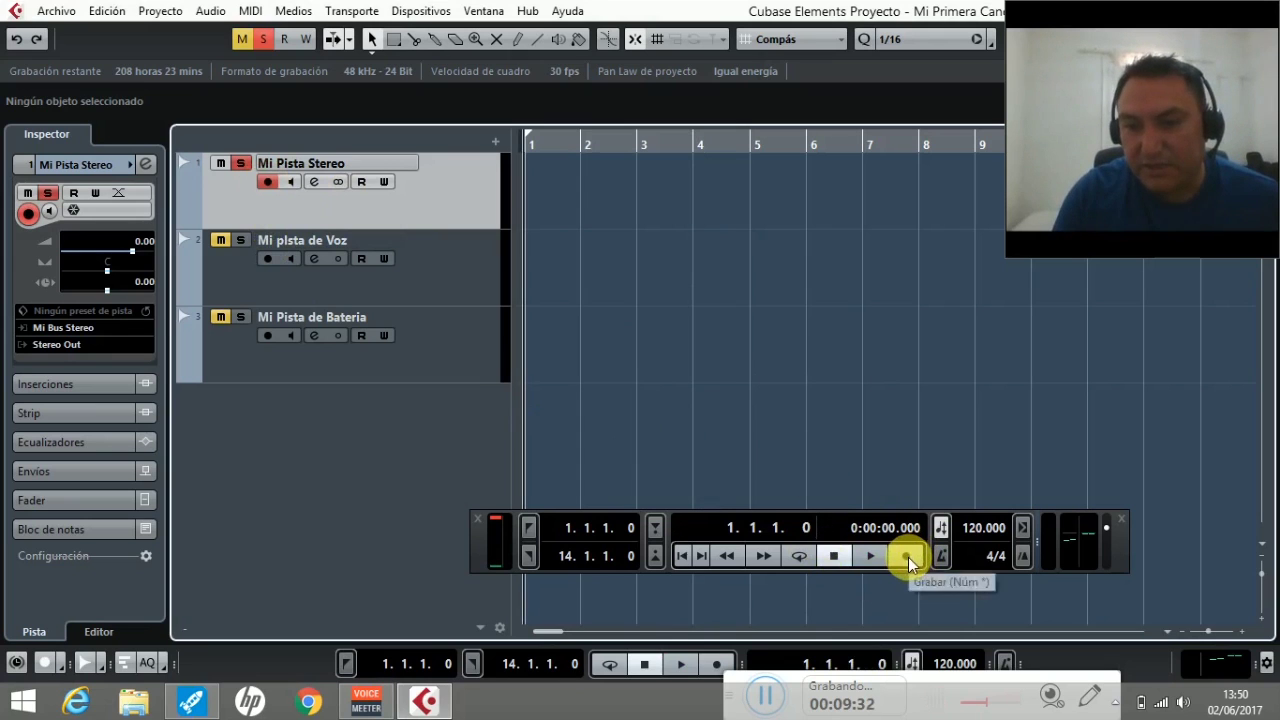
pyautogui.click(907, 556)
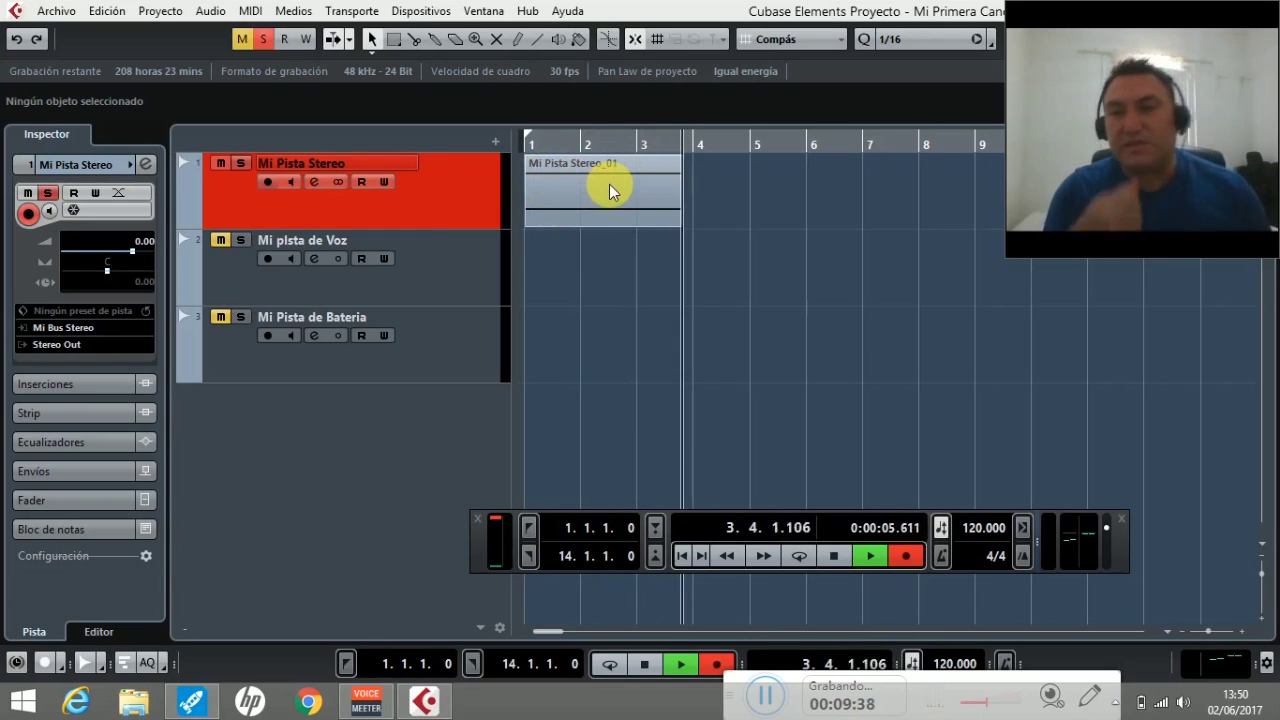
pyautogui.press('space')
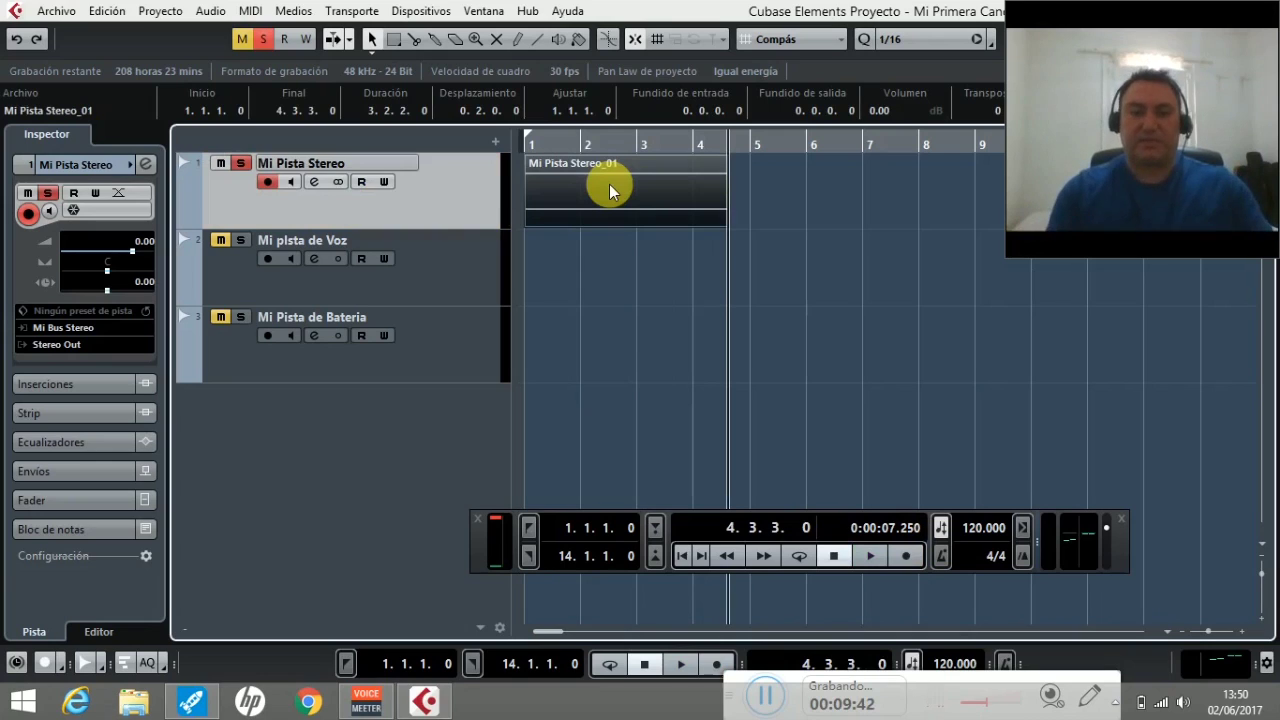
# Step: Return the playhead to the project start and delete the recorded clip on "Mi Pista Stereo"
pyautogui.click(609, 186)
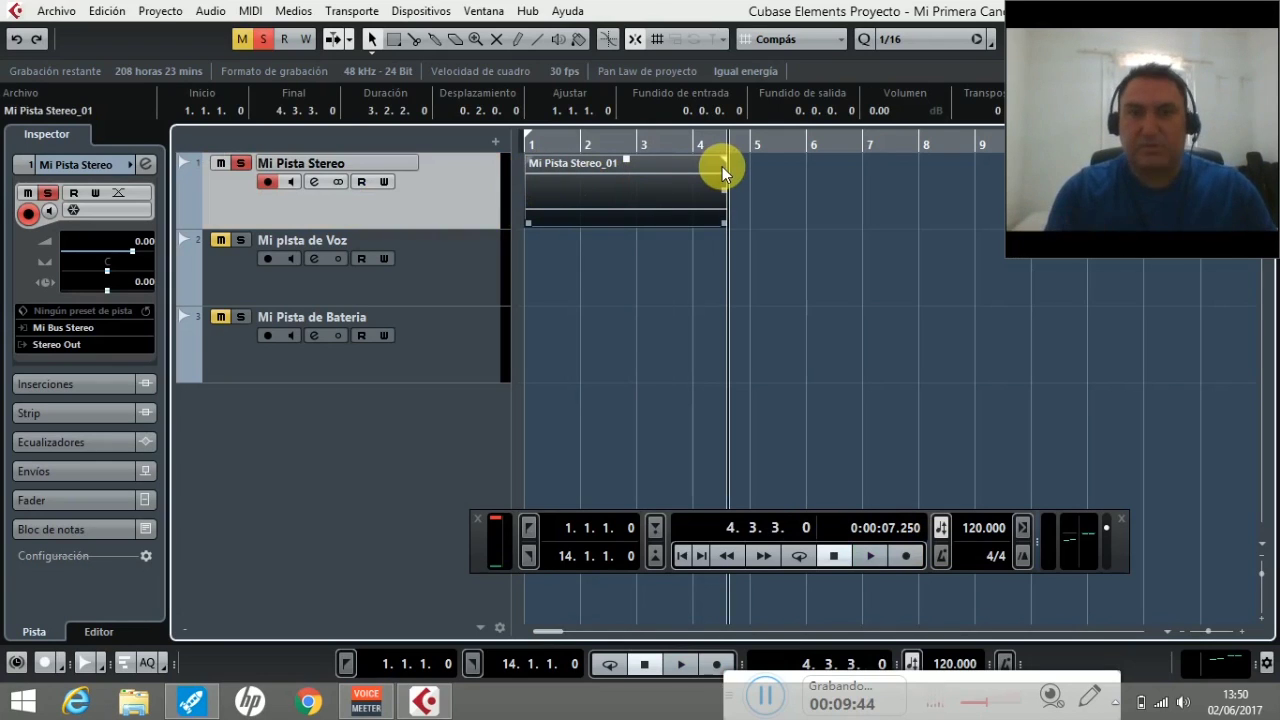
pyautogui.press('Home')
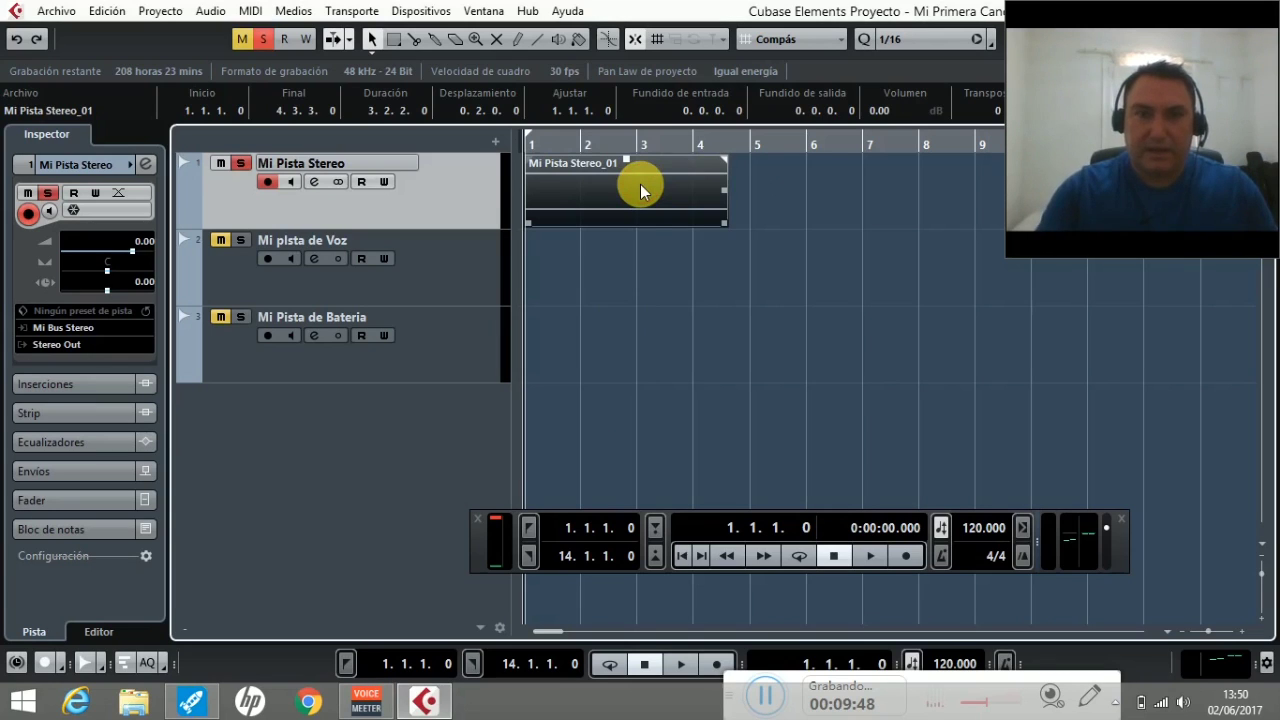
pyautogui.press('Delete')
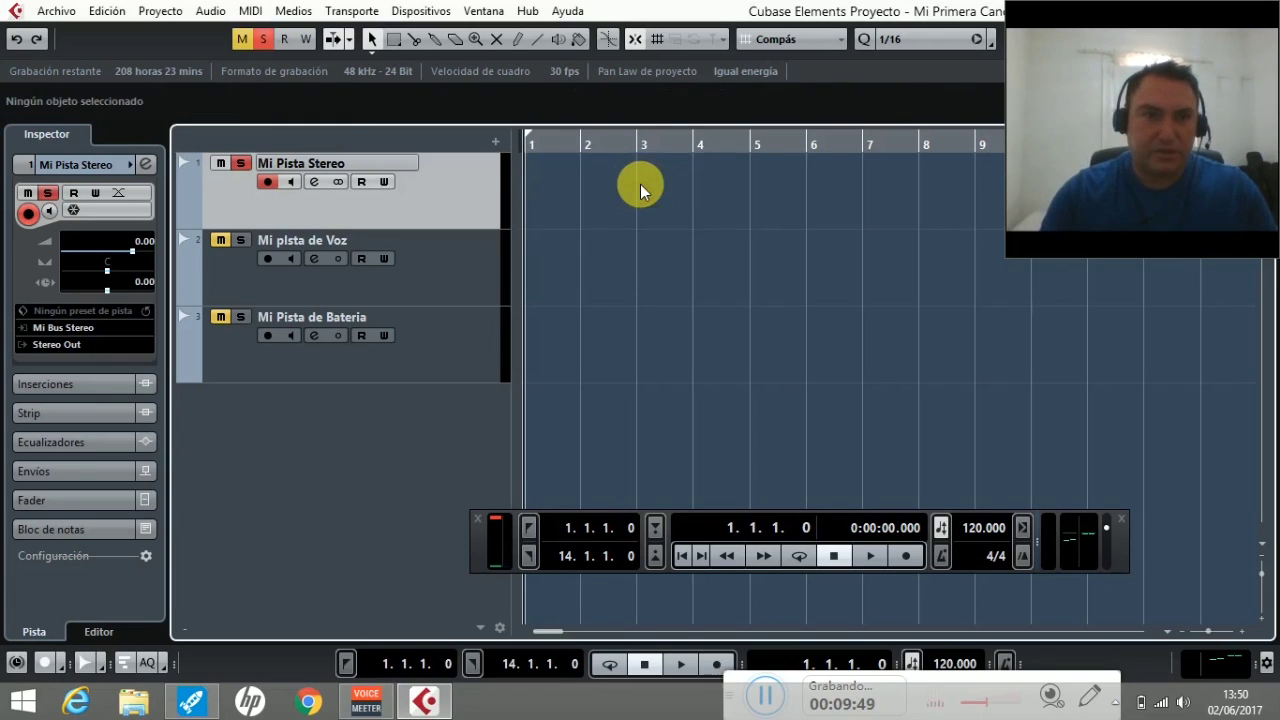
# Step: Enable monitoring on "Mi Pista Stereo", inspect its channel settings window, and close that window
pyautogui.click(291, 183)
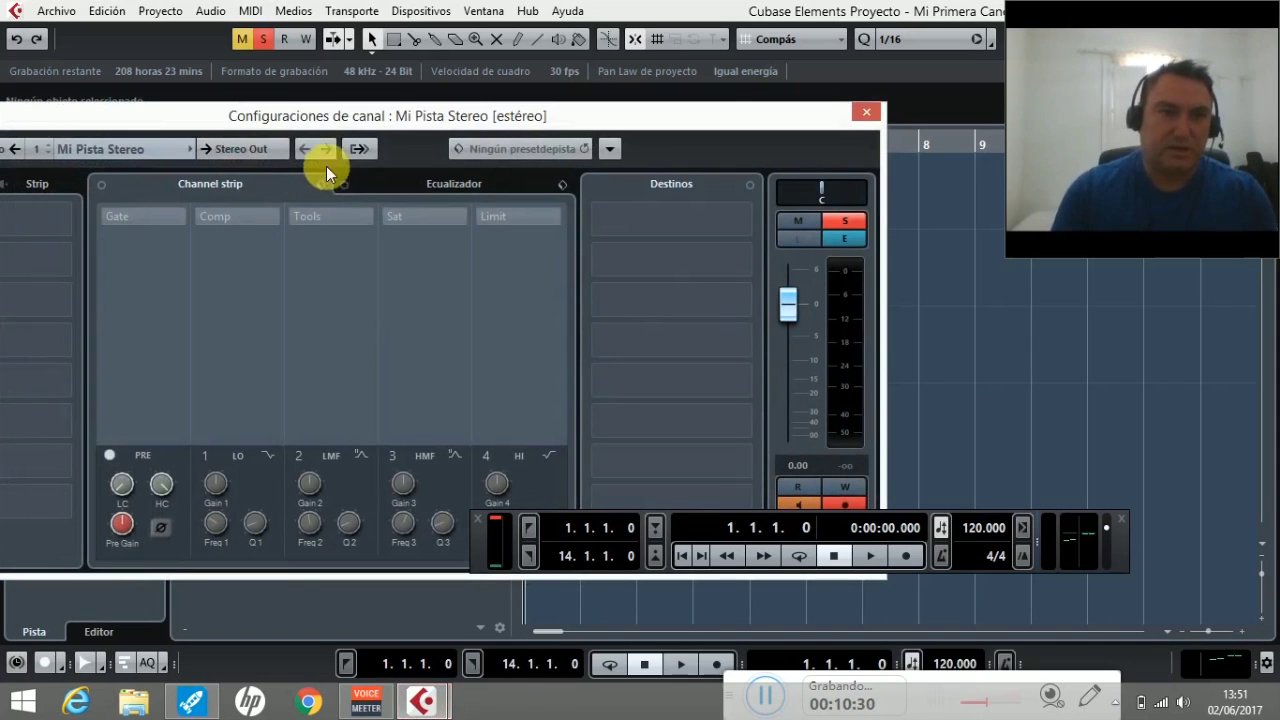
pyautogui.moveTo(372, 121); pyautogui.dragTo(585, 110)
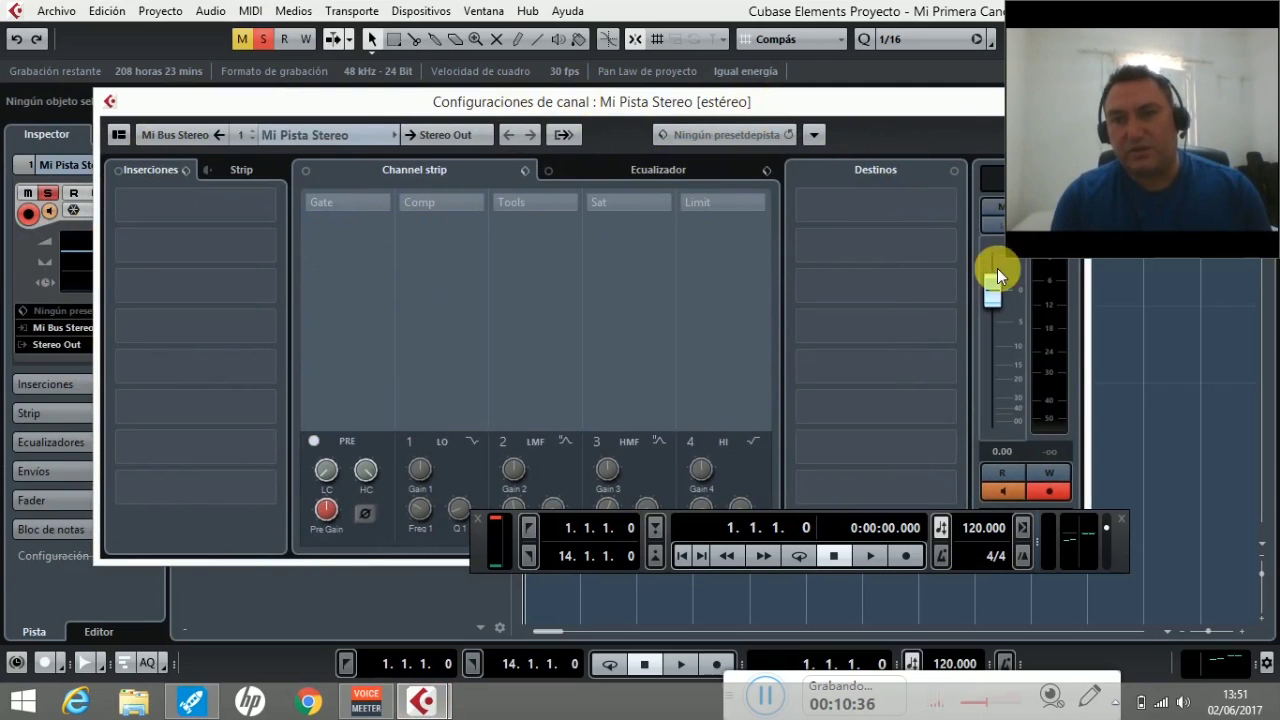
pyautogui.moveTo(803, 104); pyautogui.dragTo(606, 151)
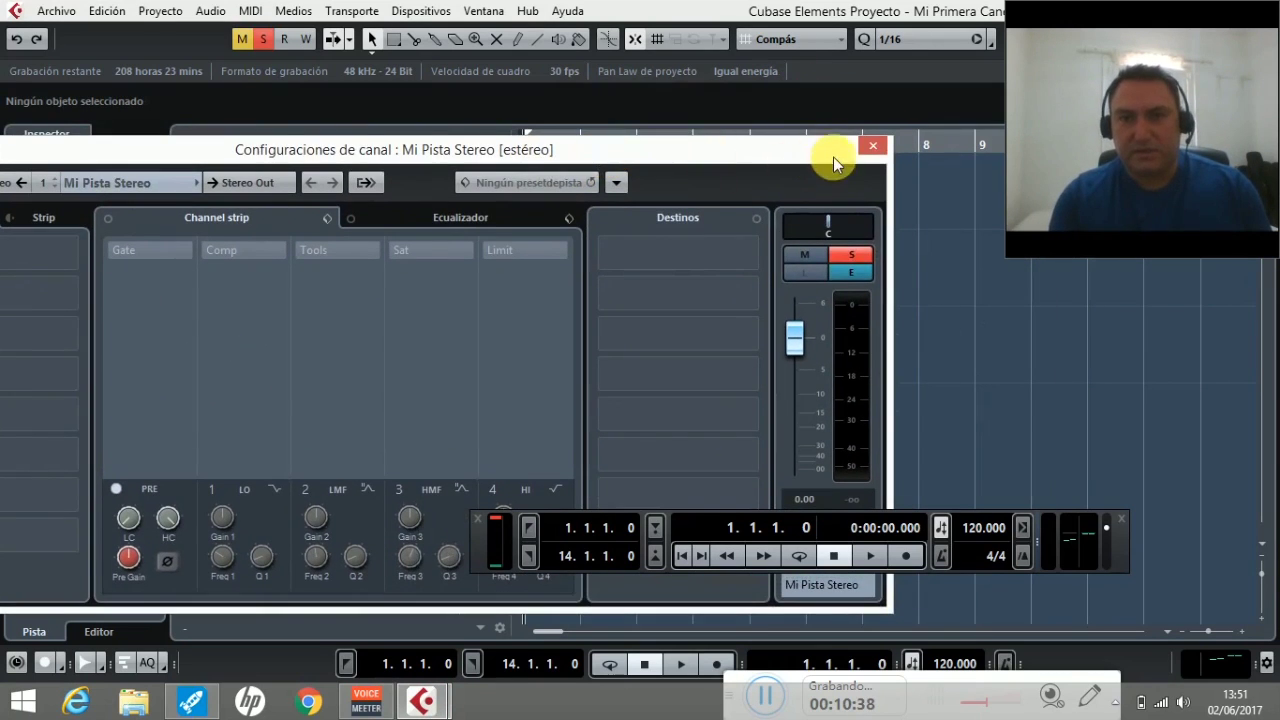
pyautogui.click(876, 151)
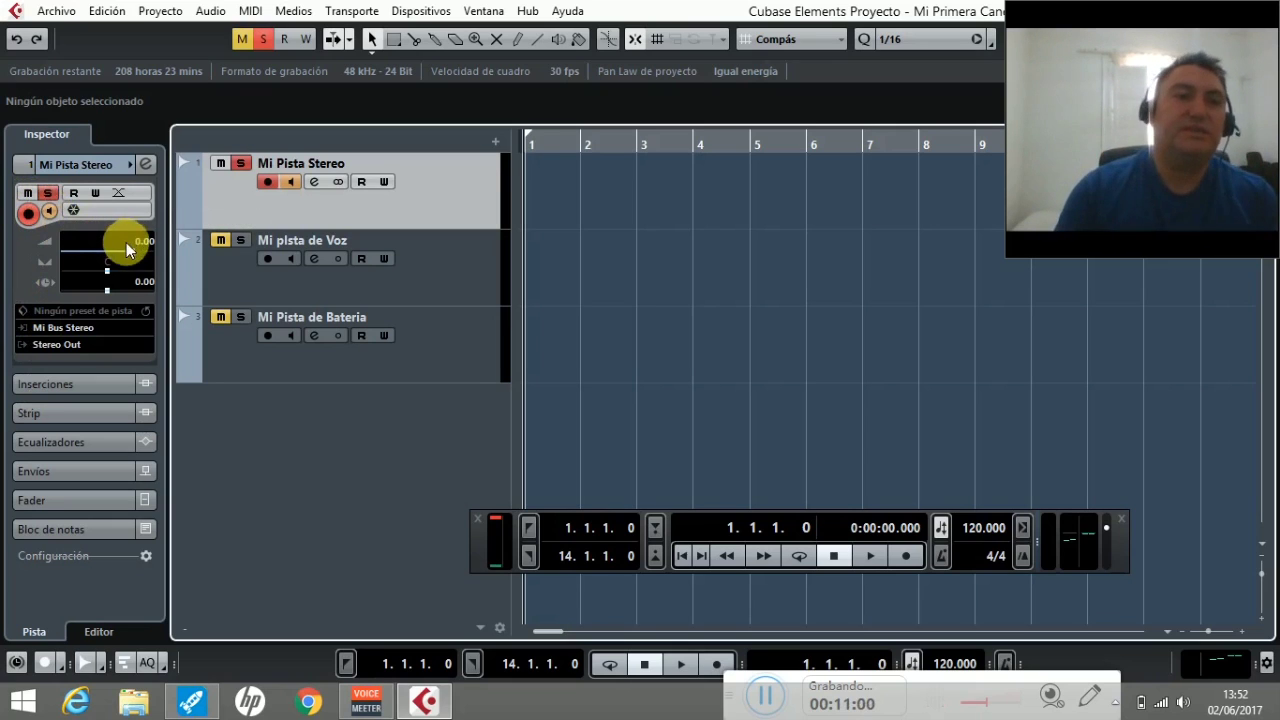
# Step: Set the volume of "Mi Pista Stereo" to about -1.67, pan it fully right, and bring the pan back to about L2
pyautogui.moveTo(129, 256)
pyautogui.mouseDown()
pyautogui.moveTo(106, 259)
pyautogui.moveTo(130, 254)
pyautogui.mouseUp()
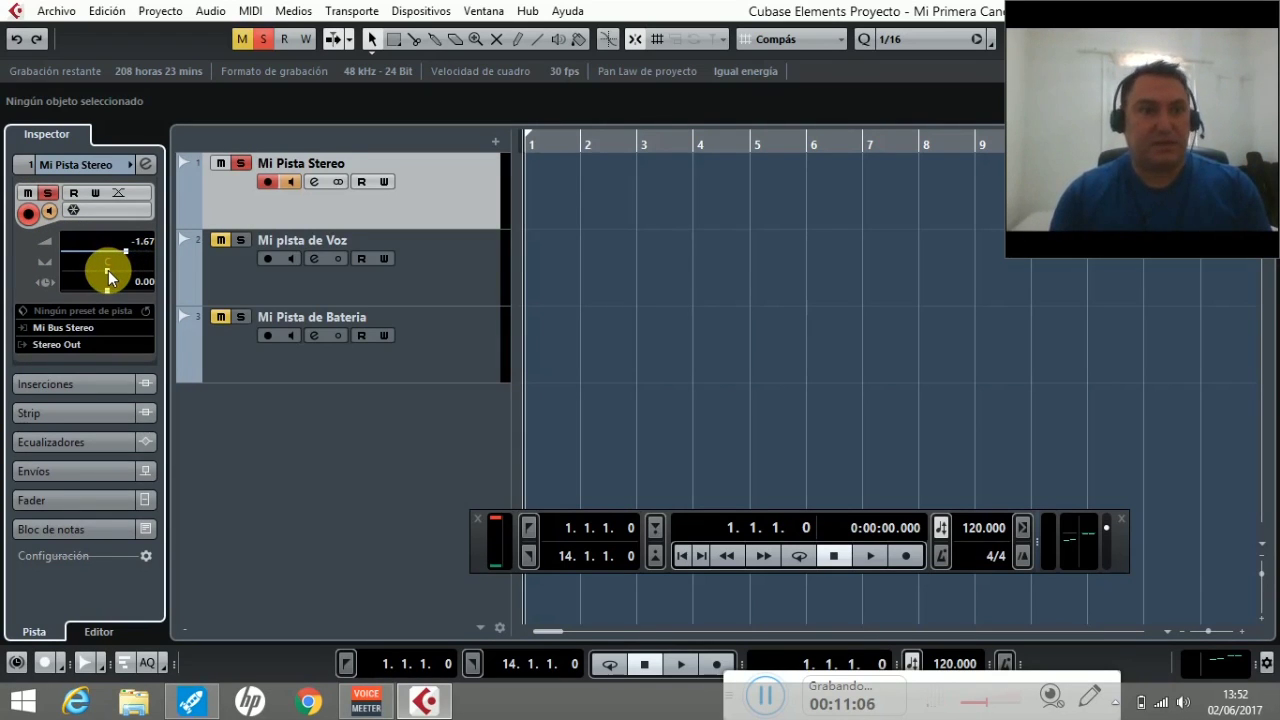
pyautogui.moveTo(44, 268); pyautogui.dragTo(250, 272)
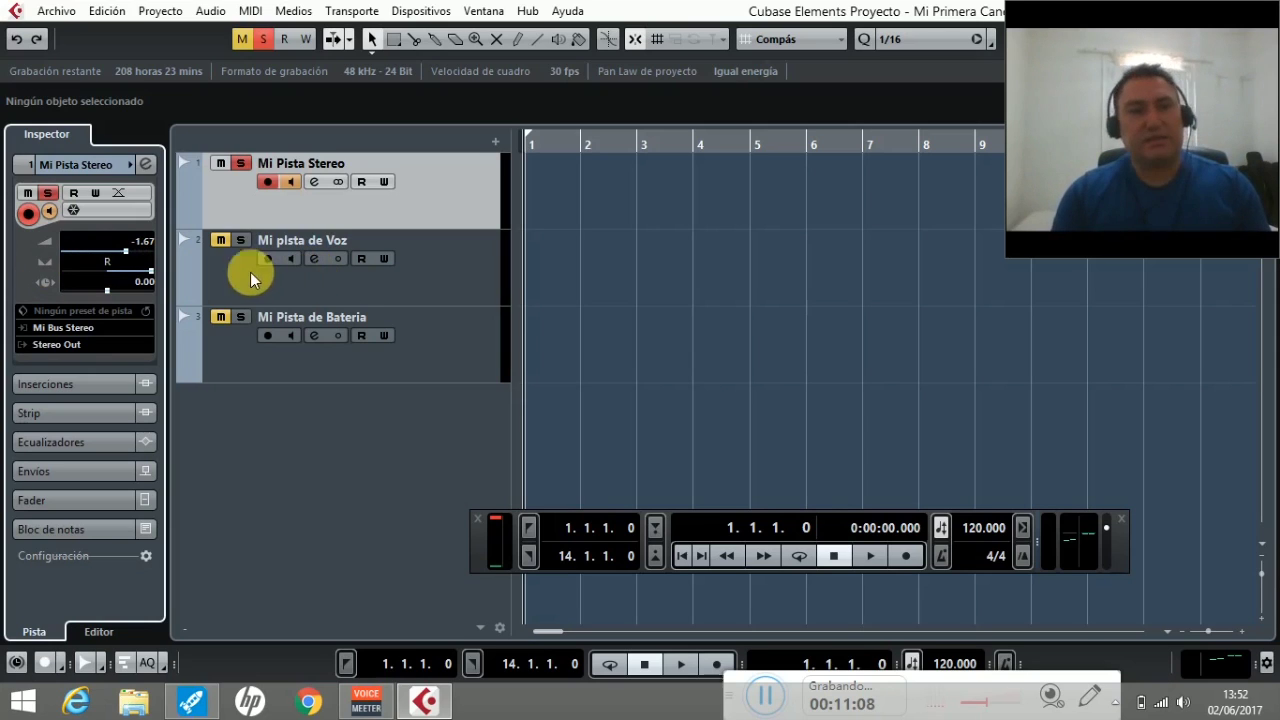
pyautogui.moveTo(147, 270); pyautogui.dragTo(124, 270)
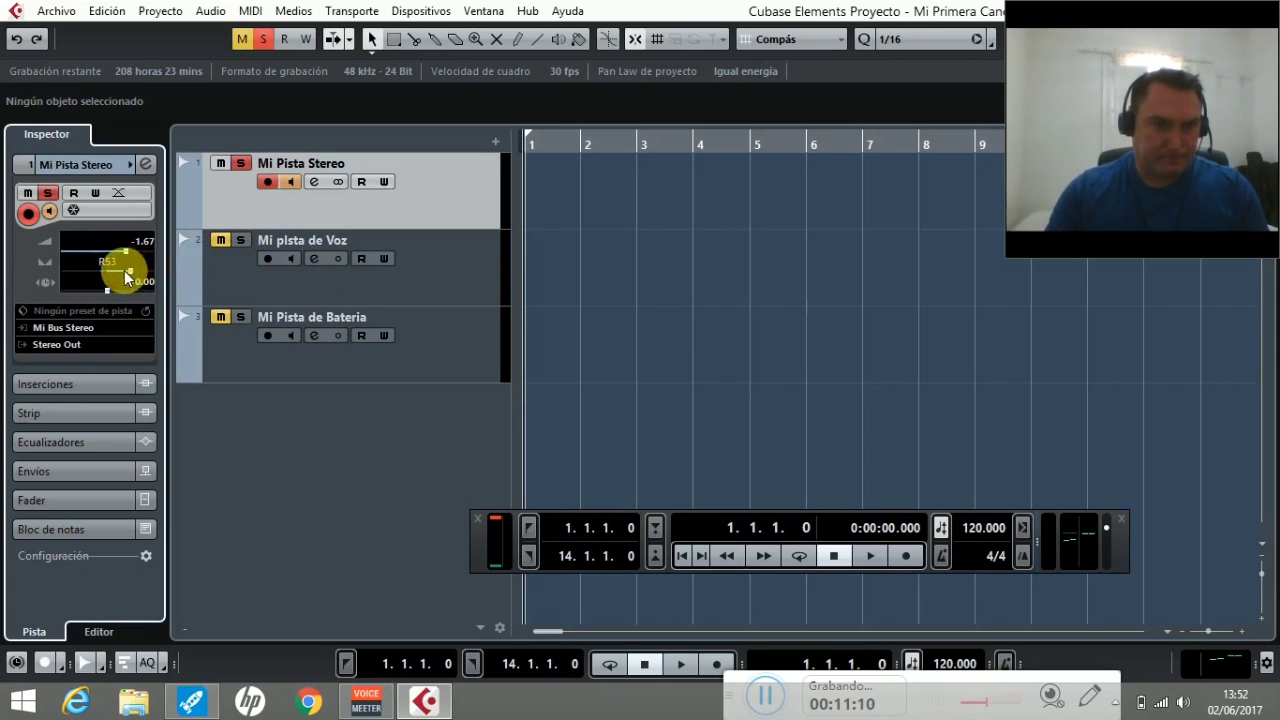
# Step: Examine the insert slots of "Mi Pista Stereo" and the effect categories available for the first slot, without loading an effect
pyautogui.click(83, 384)
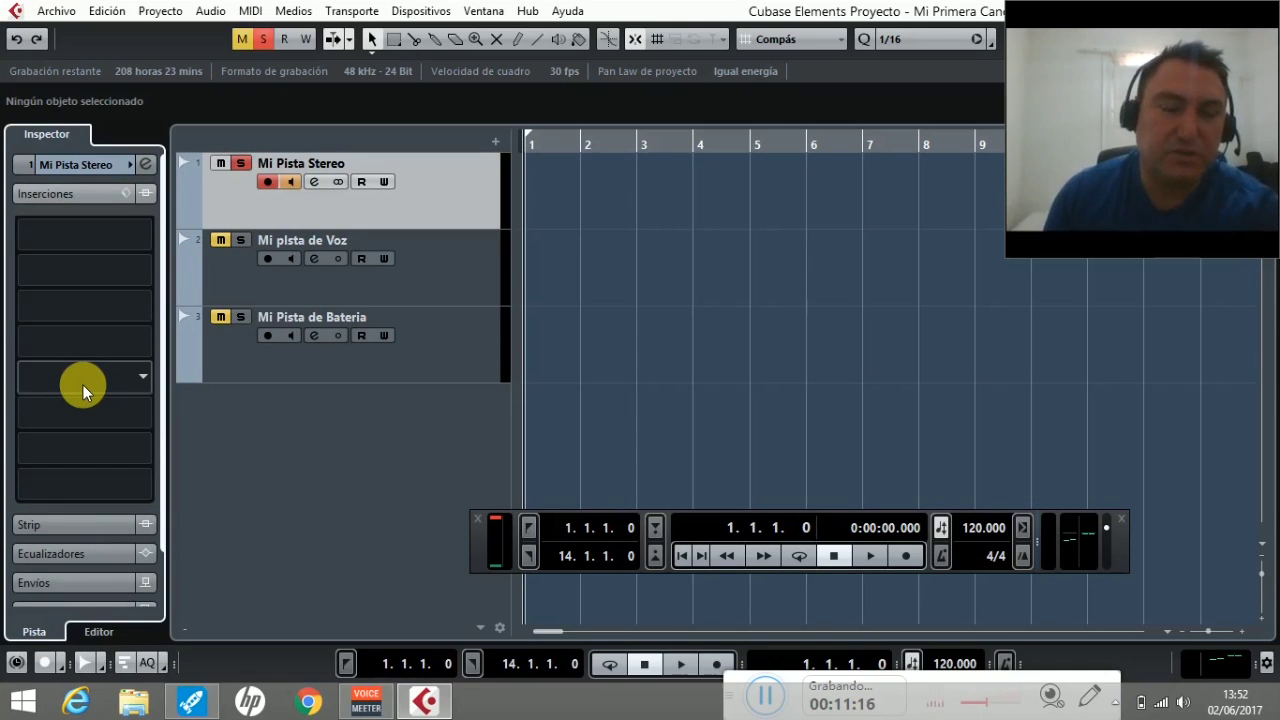
pyautogui.click(143, 235)
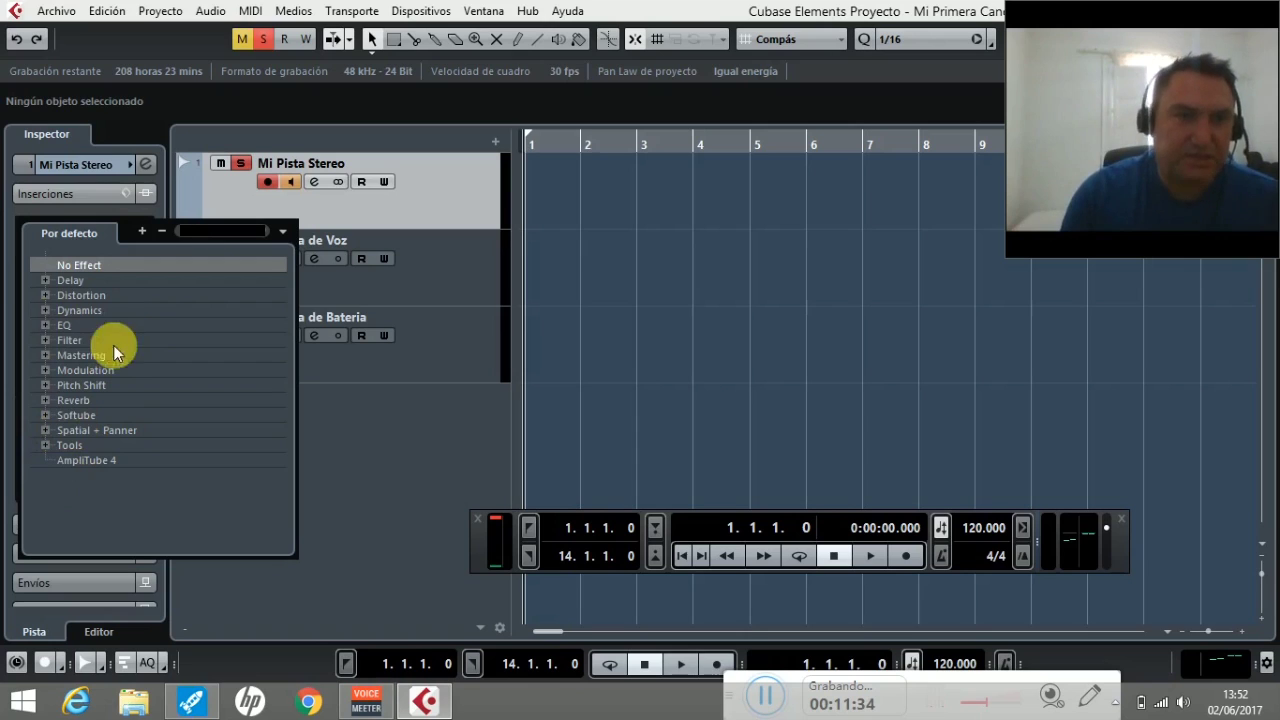
pyautogui.click(316, 362)
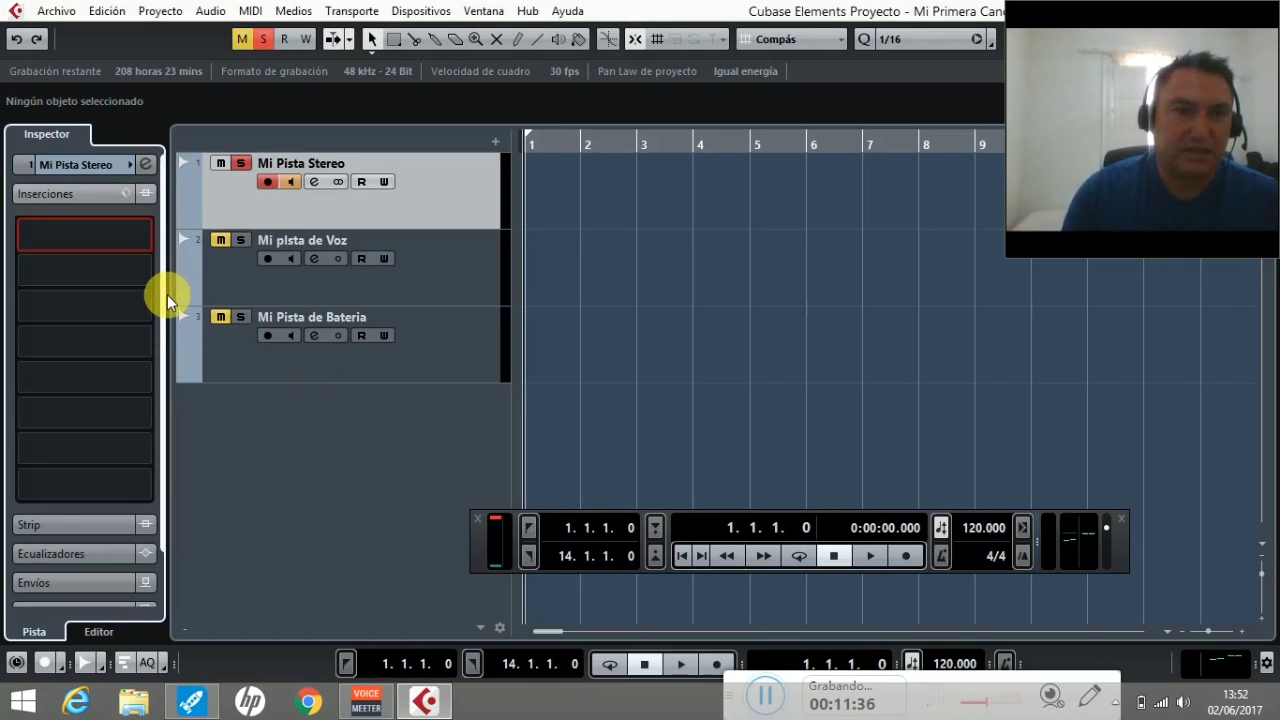
pyautogui.click(40, 194)
# Step: Review the channel strip, equalizer, sends and fader sections of "Mi Pista Stereo" one after another
pyautogui.click(83, 221)
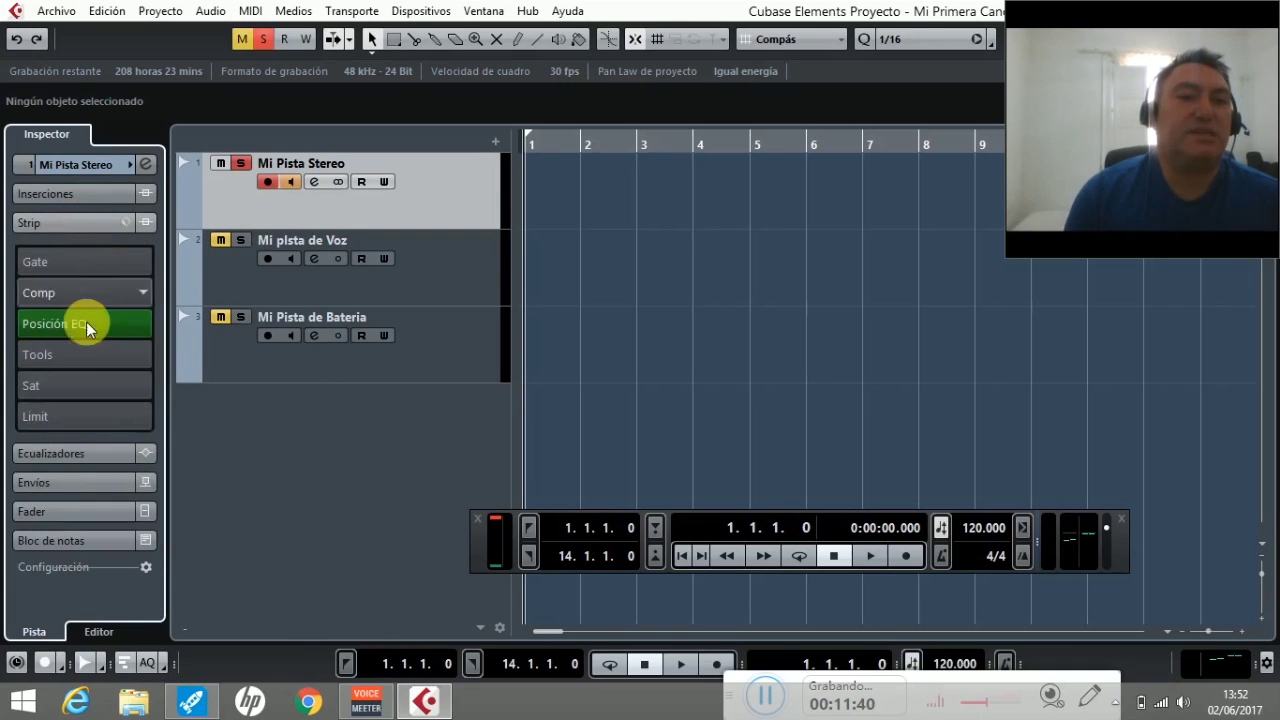
pyautogui.click(76, 225)
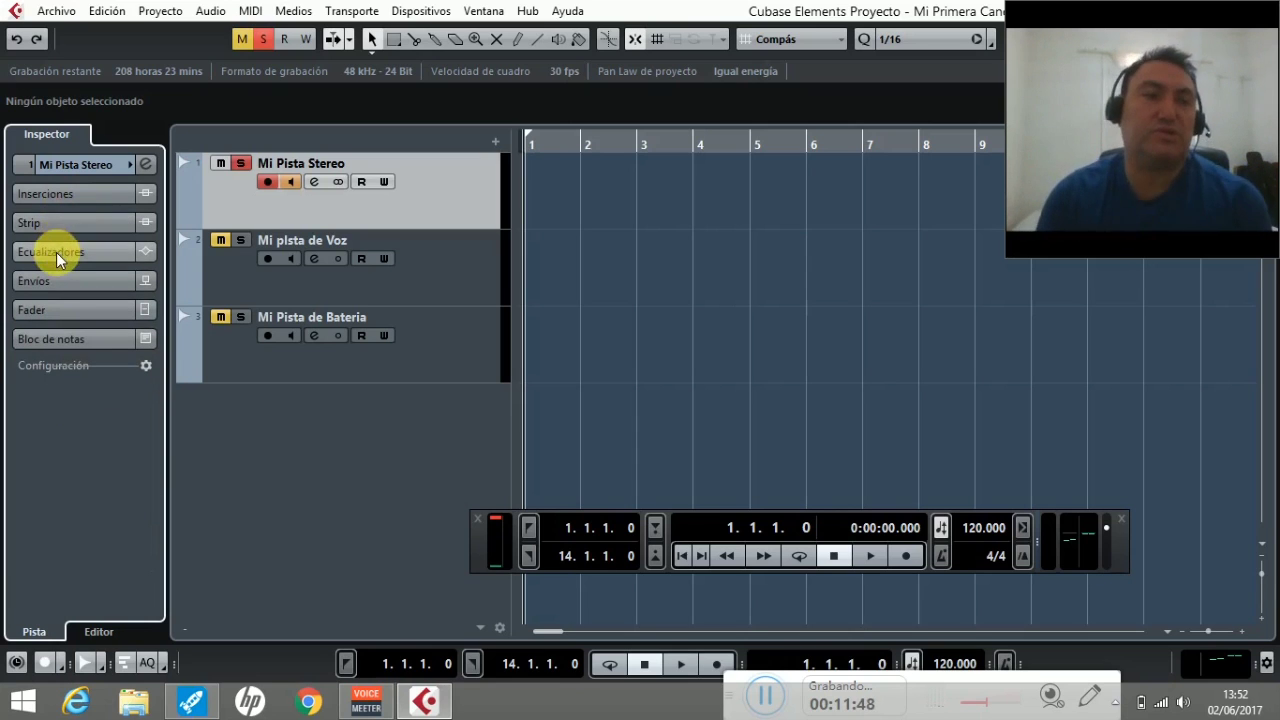
pyautogui.click(56, 252)
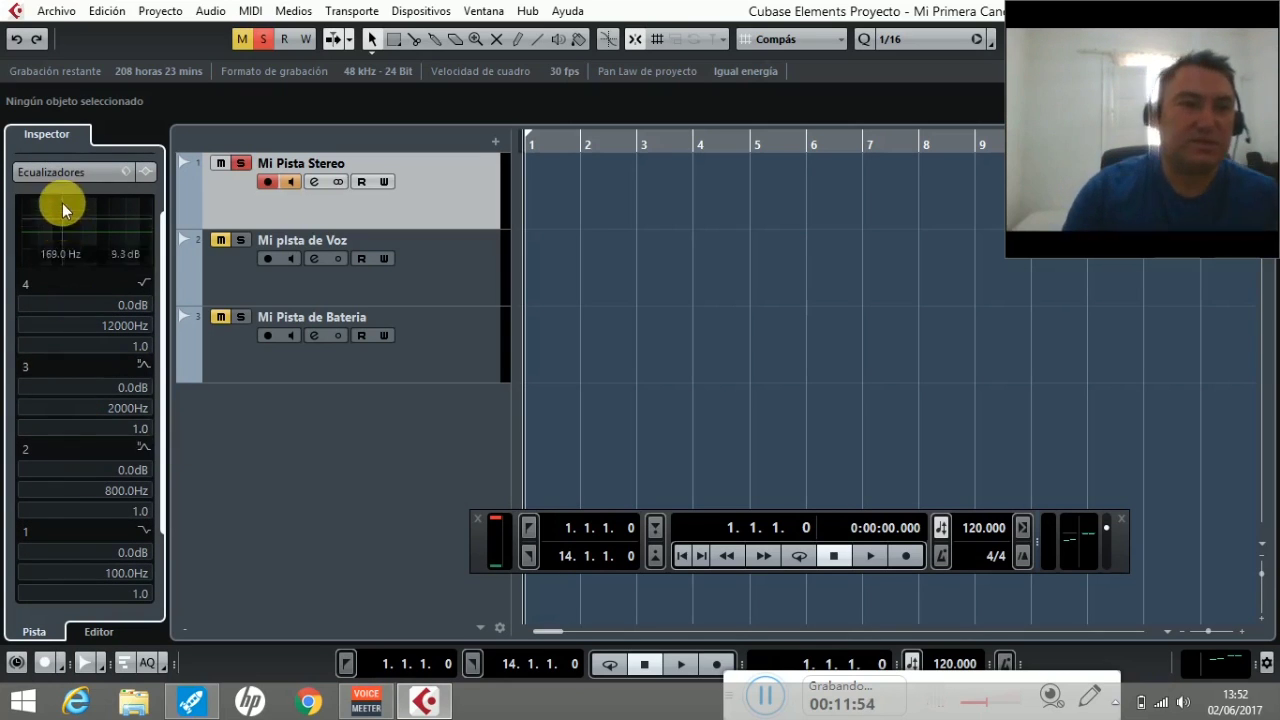
pyautogui.click(66, 177)
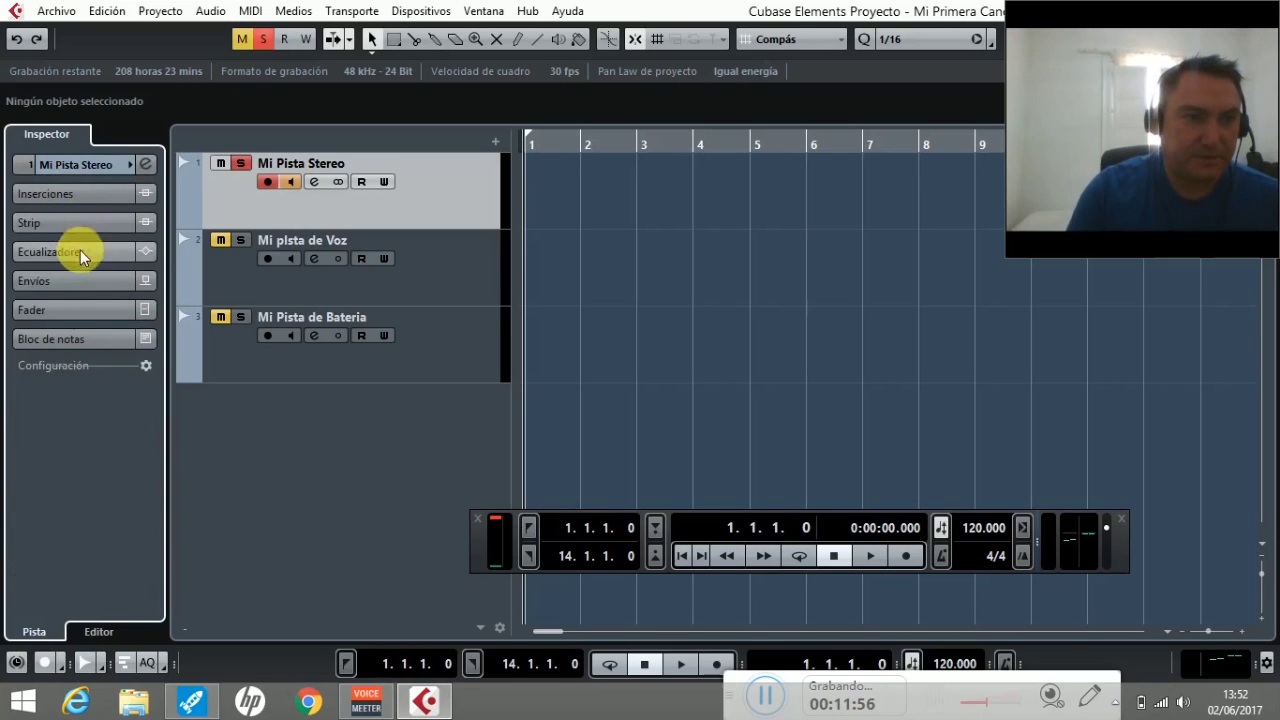
pyautogui.click(98, 280)
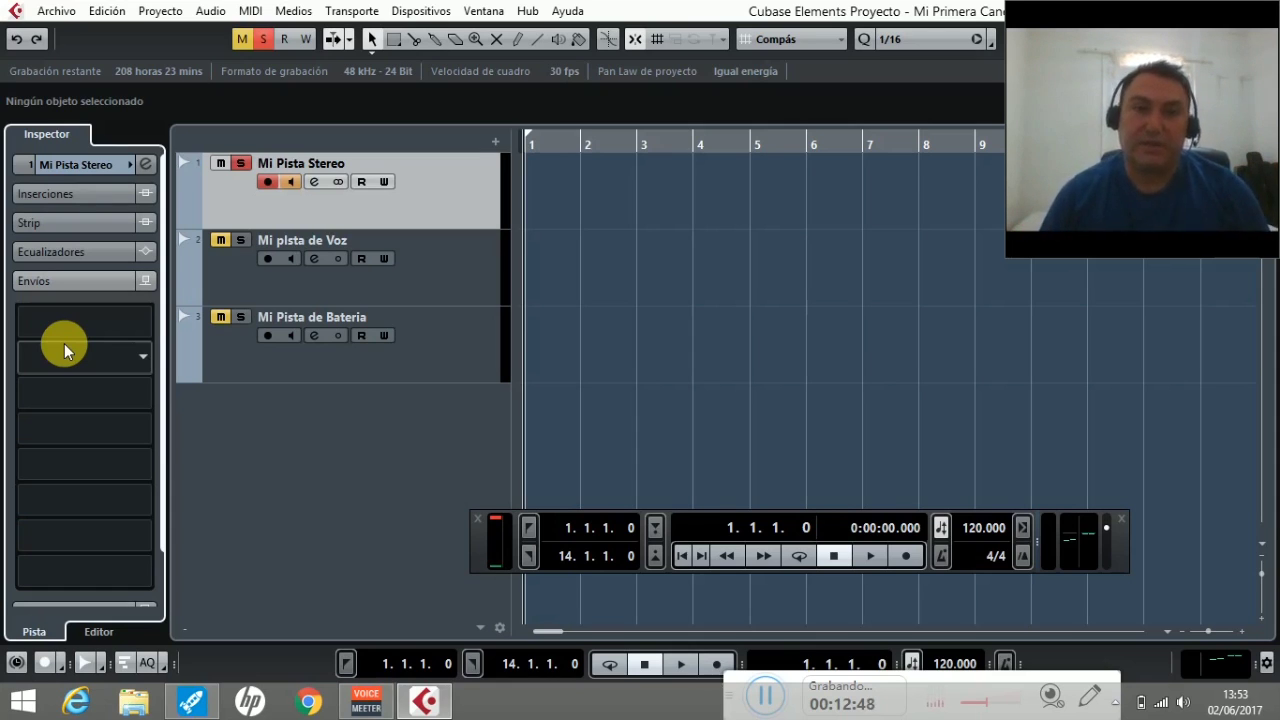
pyautogui.click(34, 283)
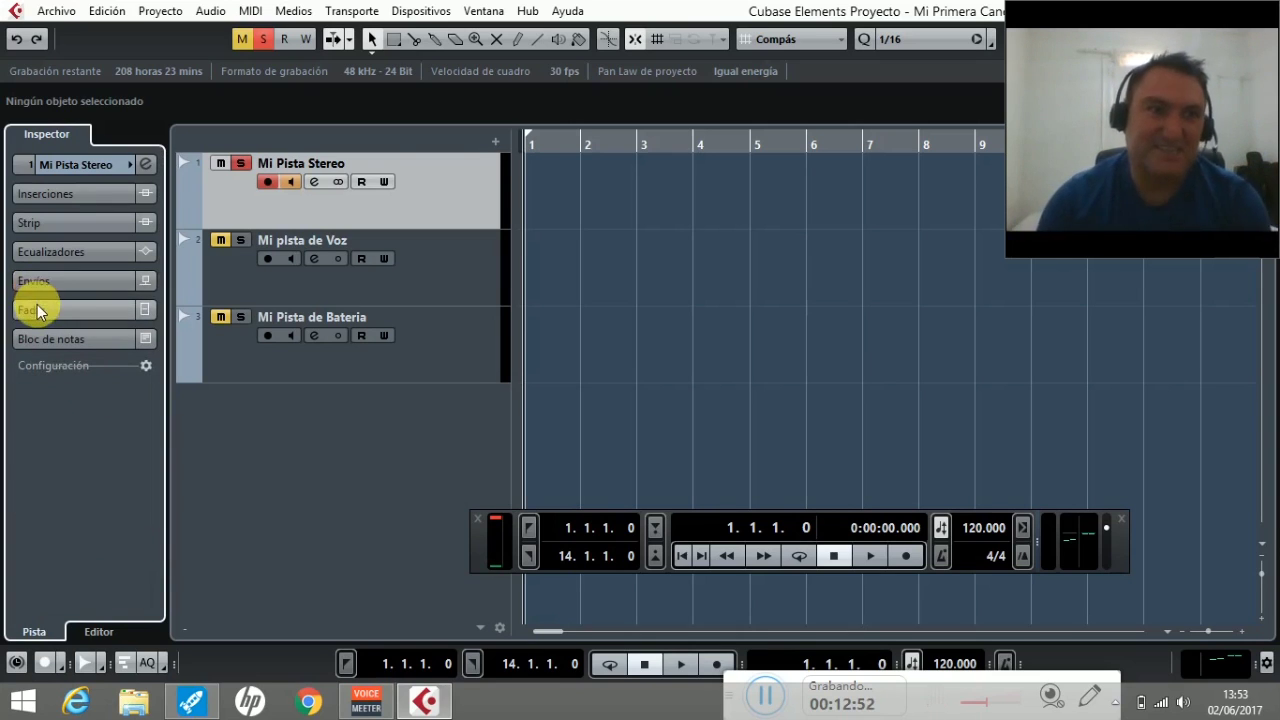
pyautogui.click(37, 306)
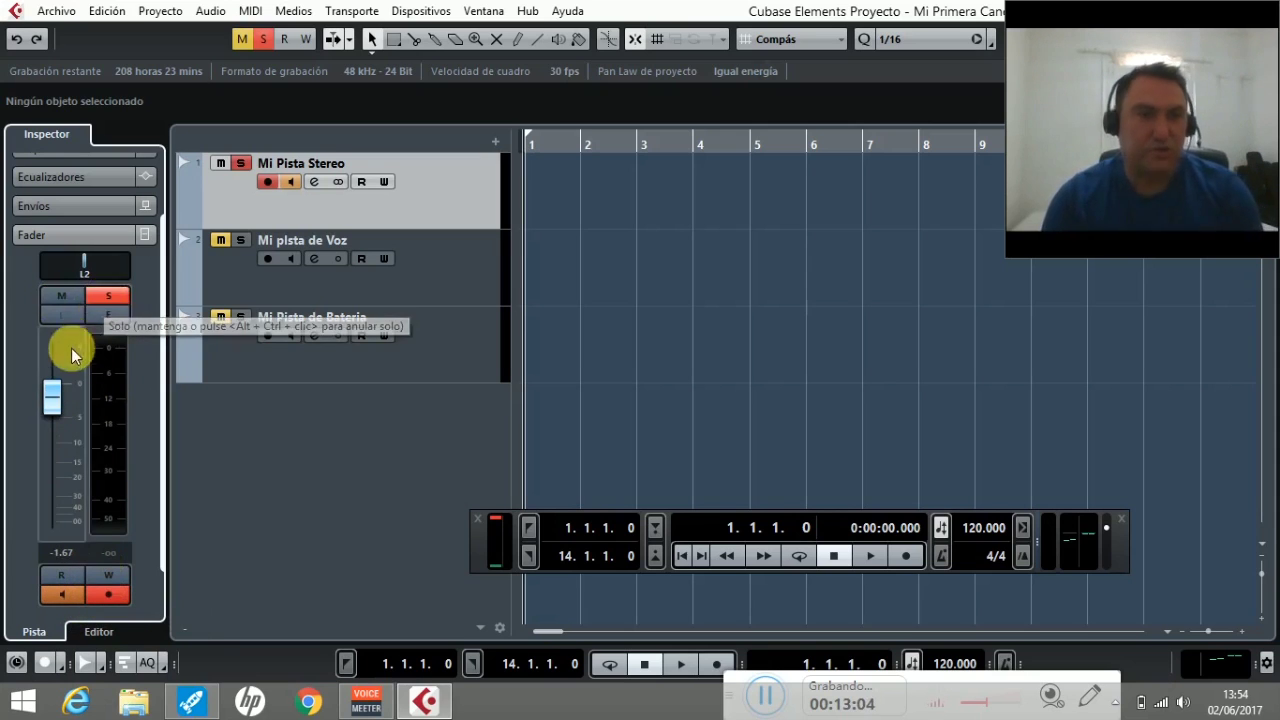
pyautogui.click(41, 240)
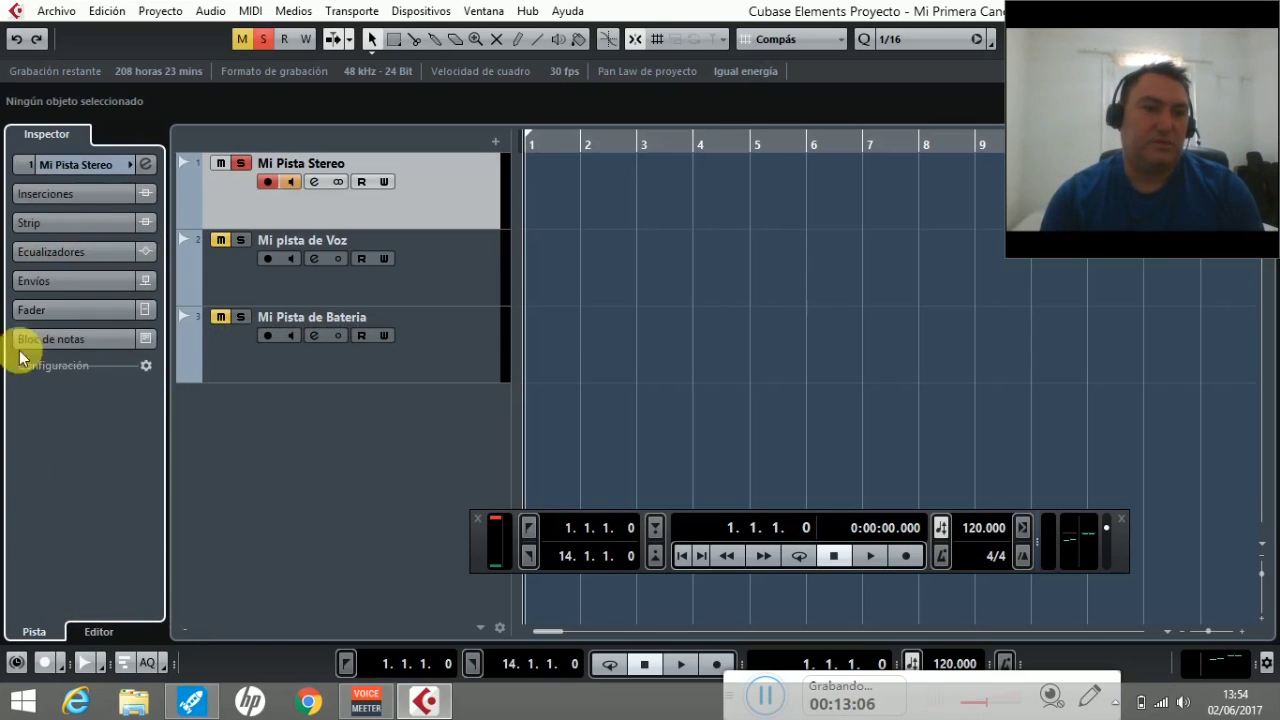
# Step: Enter sample text such as "ecnsdvncso" in the notepad of "Mi Pista Stereo" and erase it again
pyautogui.click(66, 384)
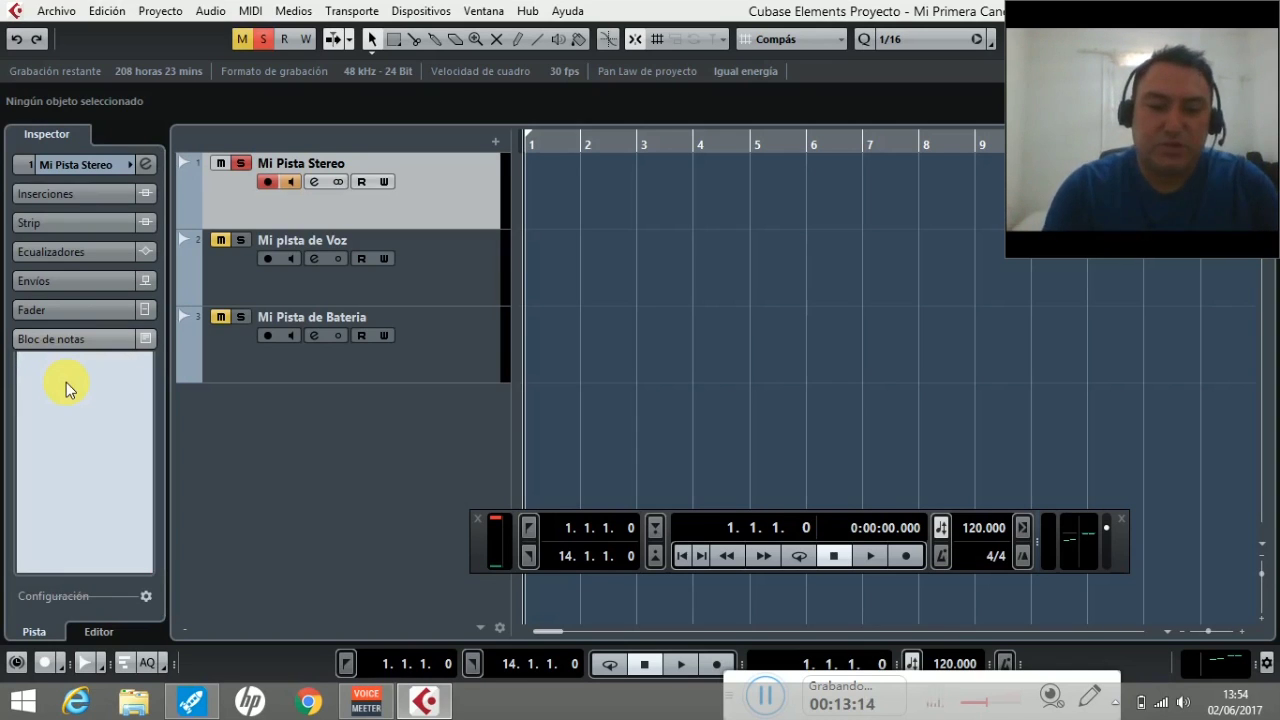
pyautogui.write('Pulig')
pyautogui.press('BackSpace')
pyautogui.press('BackSpace')
pyautogui.press('BackSpace')
pyautogui.press('BackSpace')
pyautogui.press('BackSpace')
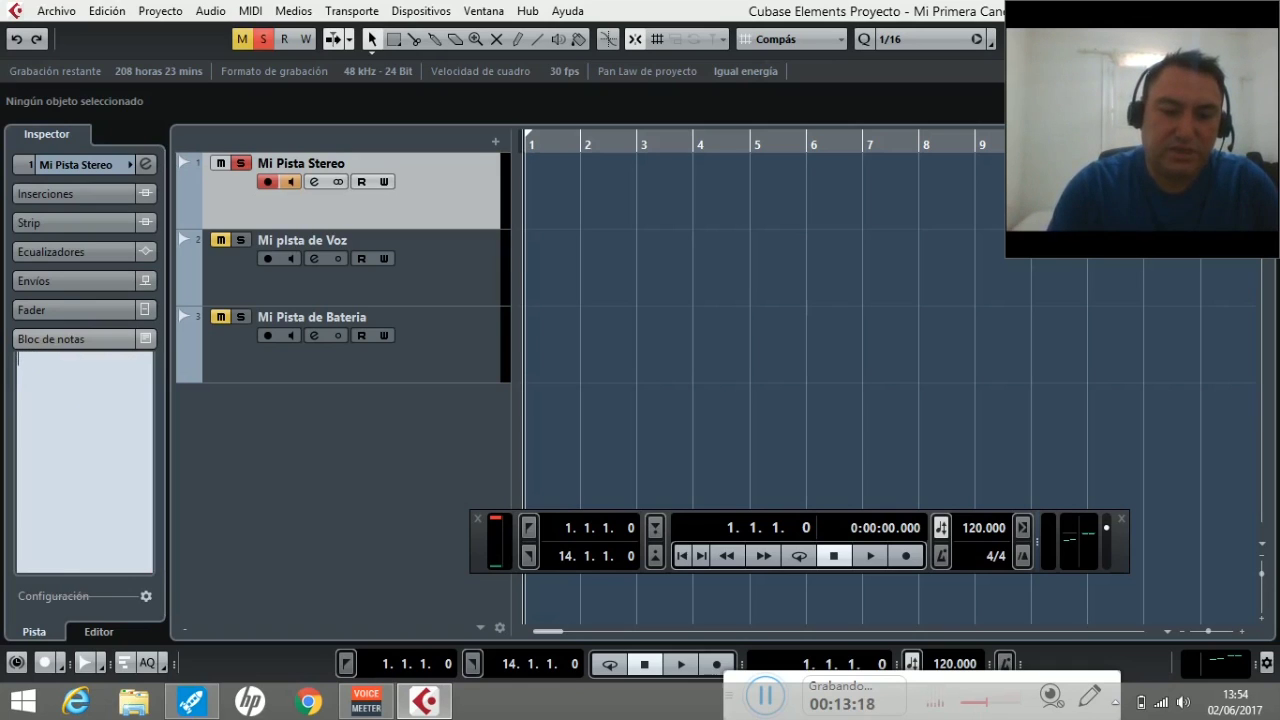
pyautogui.write('ecnsdvncso')
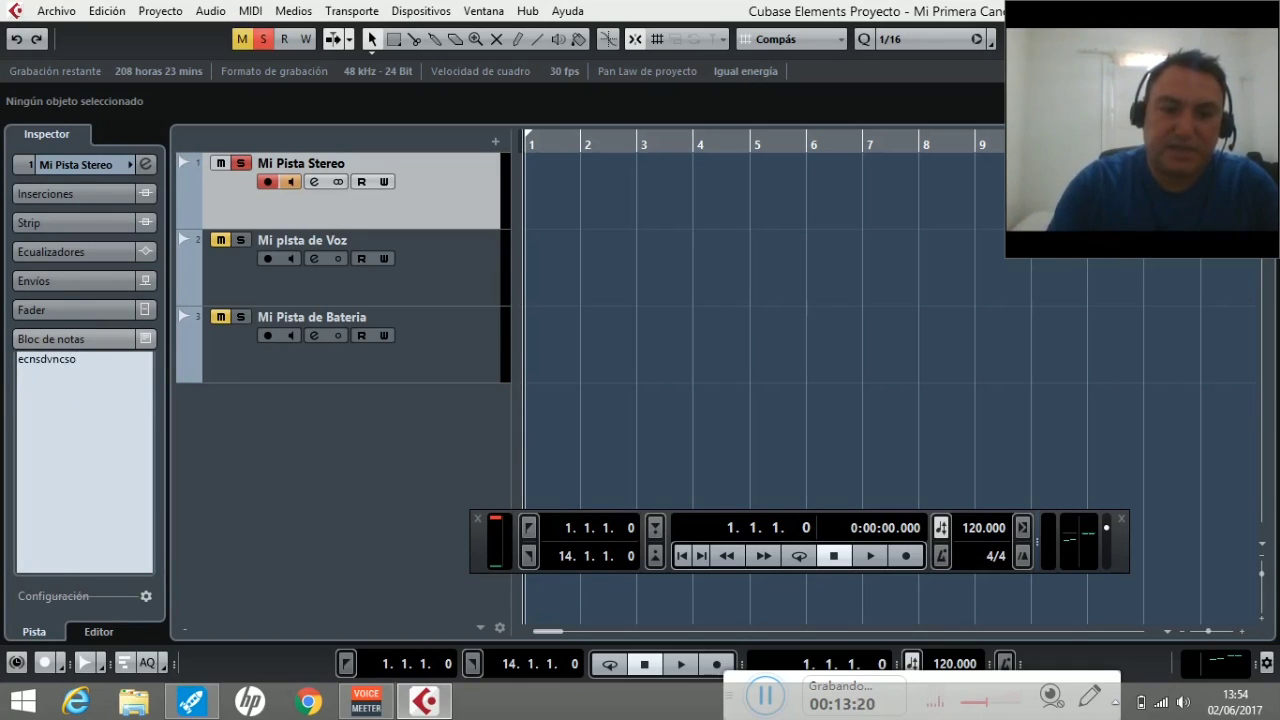
pyautogui.press('BackSpace')
pyautogui.press('BackSpace')
pyautogui.press('BackSpace')
pyautogui.press('BackSpace')
pyautogui.press('BackSpace')
pyautogui.press('BackSpace')
pyautogui.press('BackSpace')
pyautogui.press('BackSpace')
pyautogui.press('BackSpace')
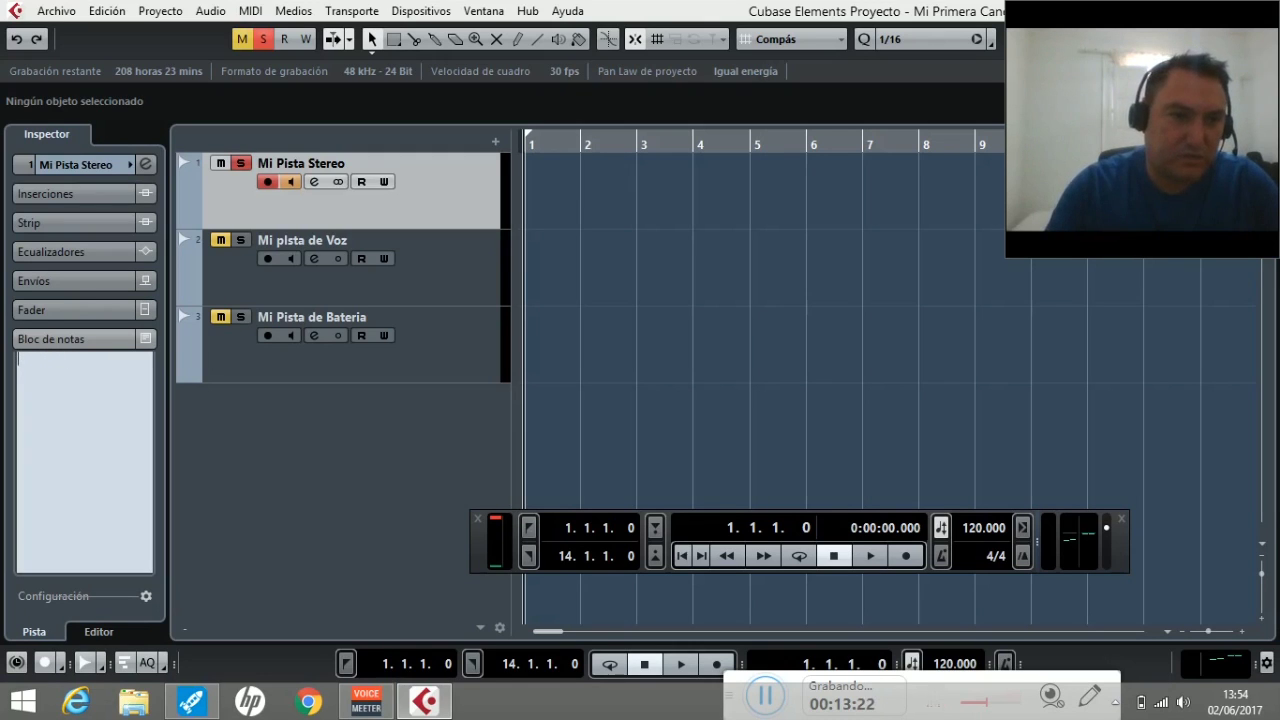
pyautogui.click(81, 417)
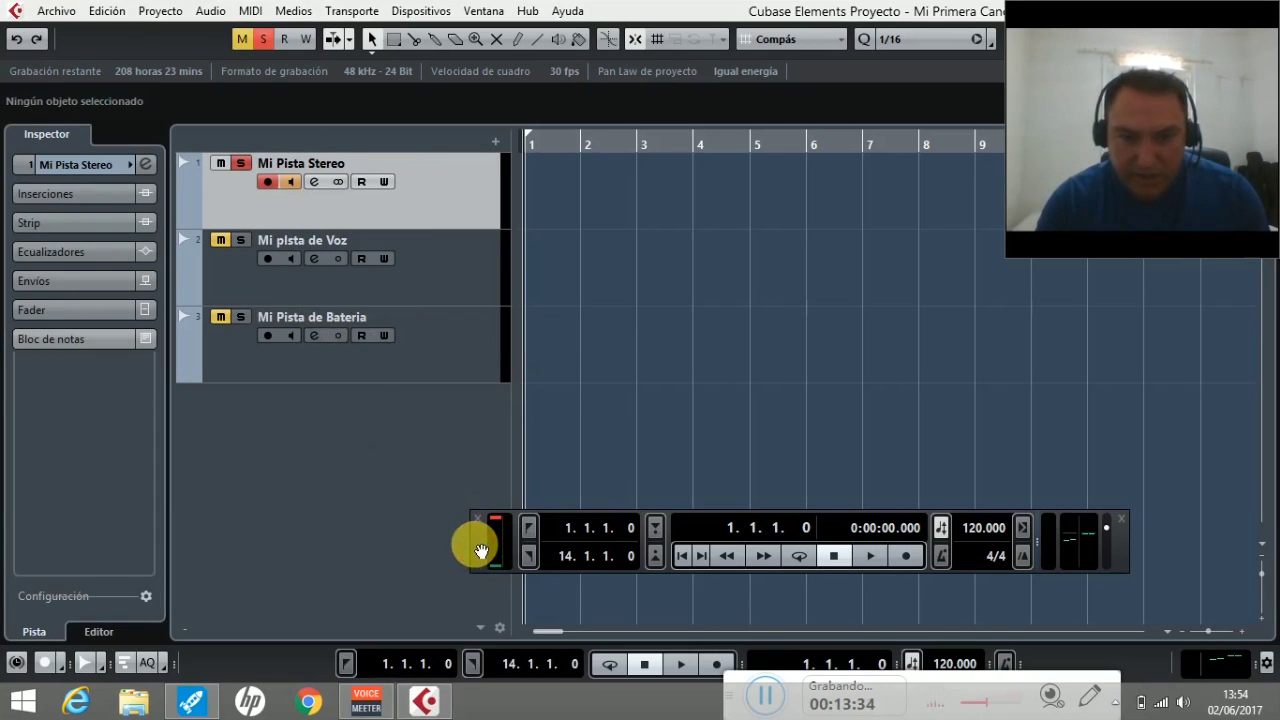
# Step: Reposition the floating transport bar, hide it, and display it again
pyautogui.moveTo(481, 551); pyautogui.dragTo(392, 537)
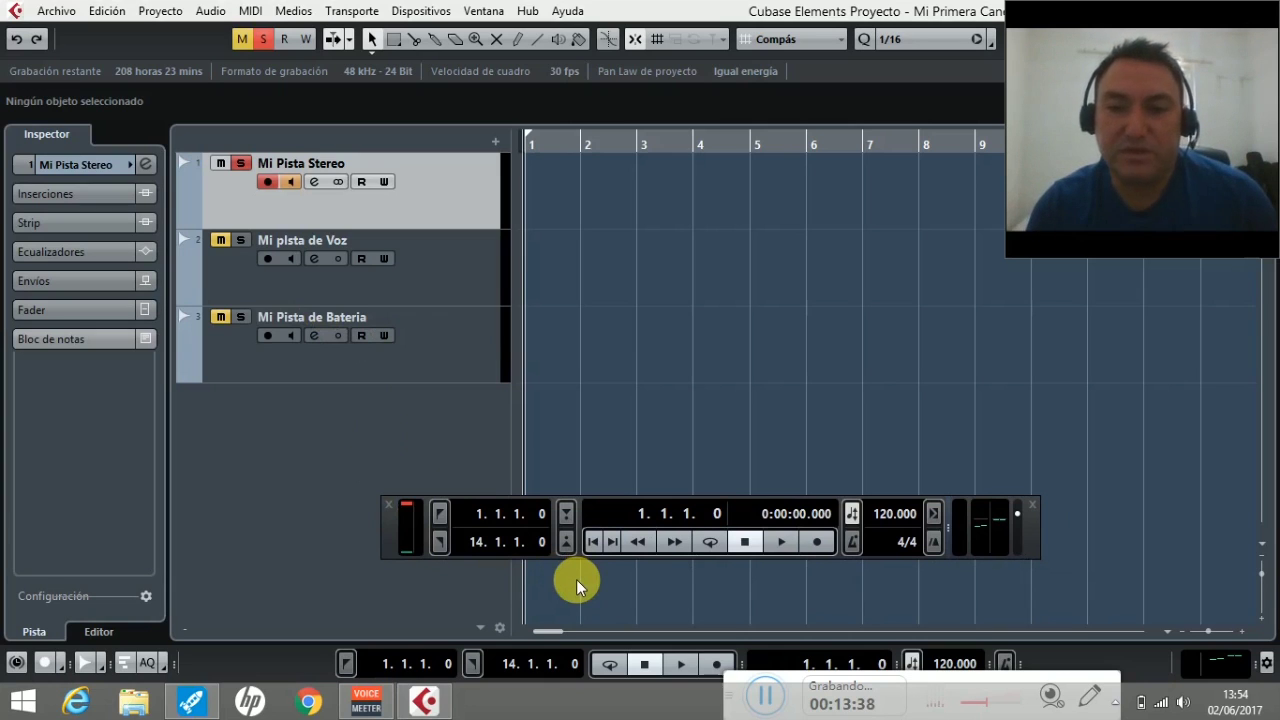
pyautogui.click(370, 20)
pyautogui.click(376, 32)
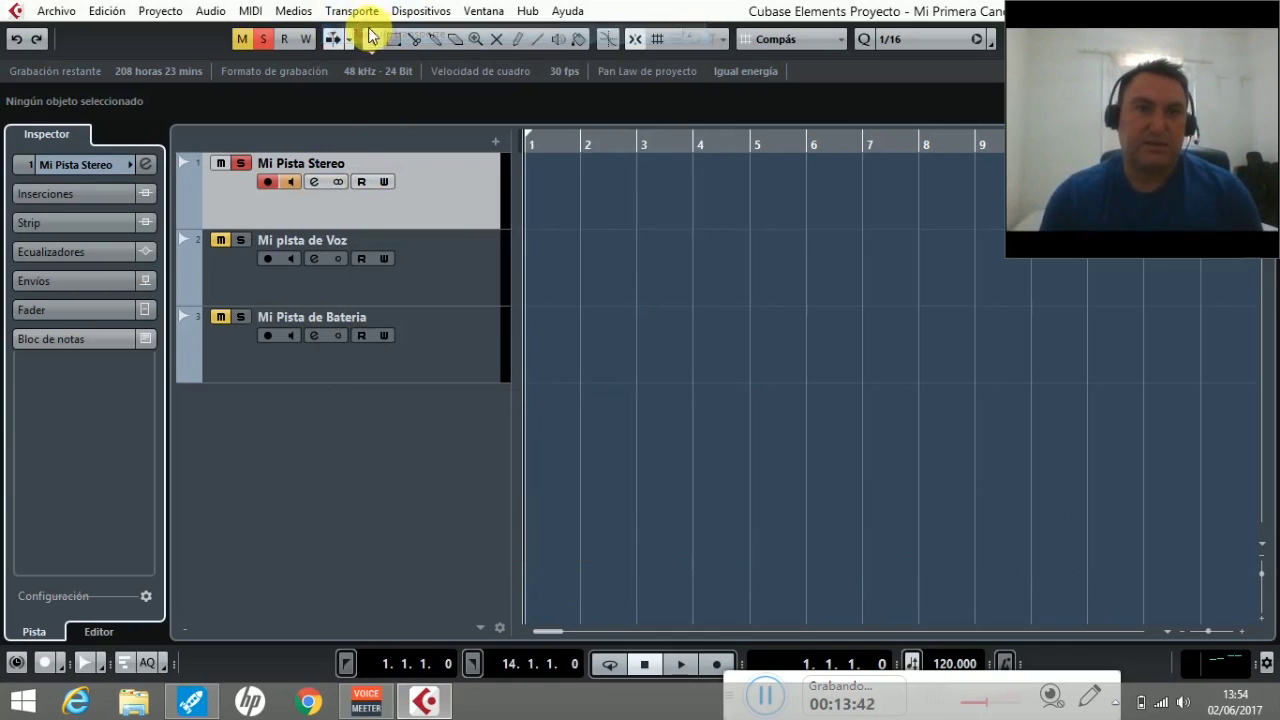
pyautogui.click(366, 18)
pyautogui.click(360, 34)
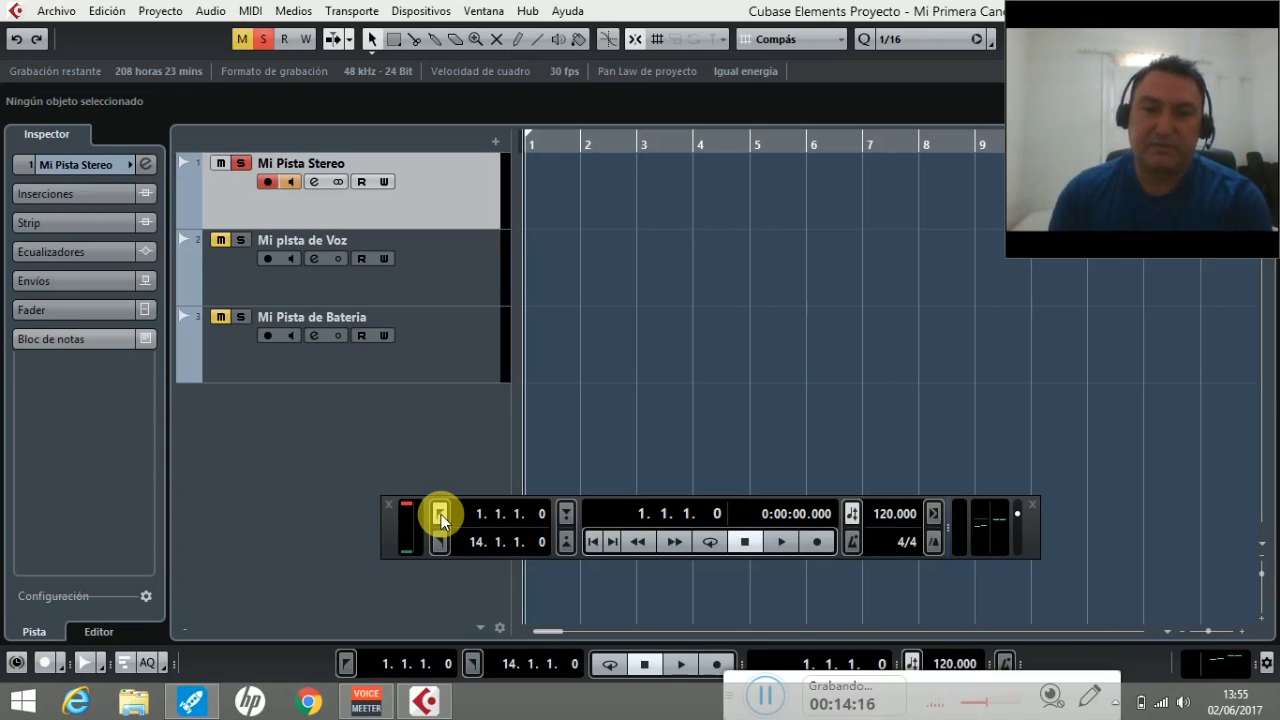
# Step: Jump the playhead twice to the right locator at 14.1.1.0 and back to the left locator at 1.1.1.0
pyautogui.click(440, 541)
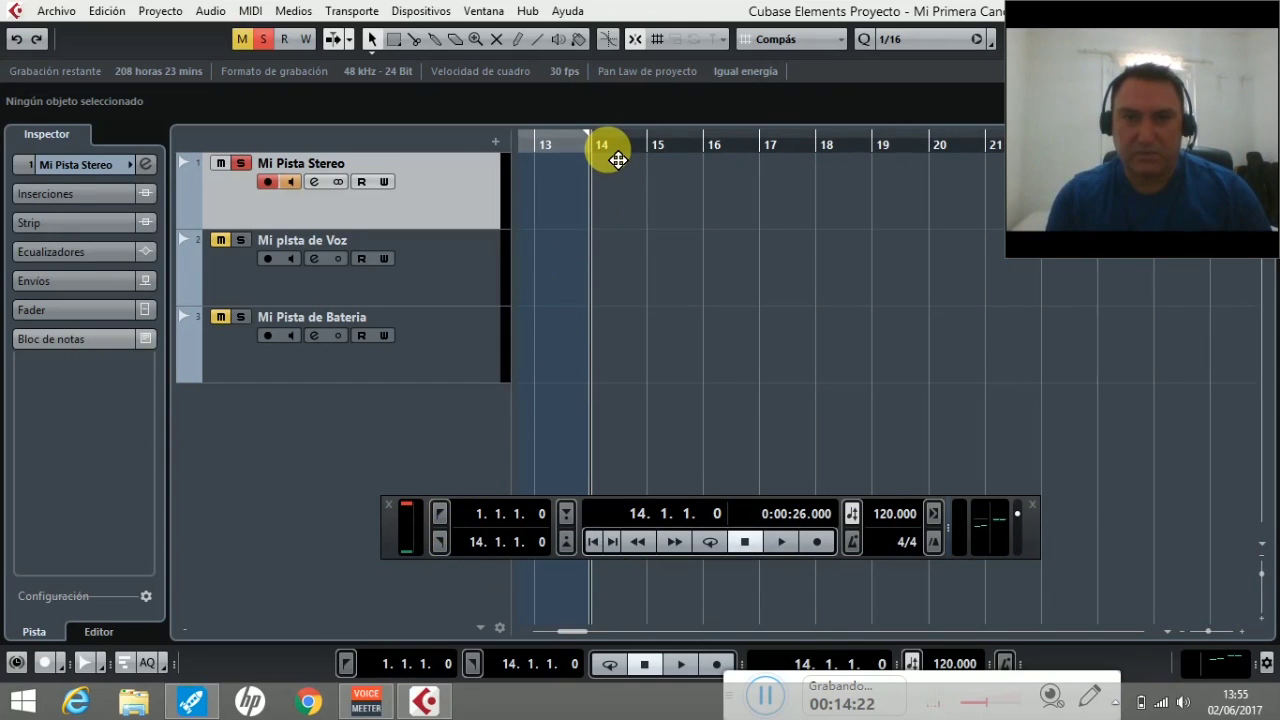
pyautogui.click(441, 515)
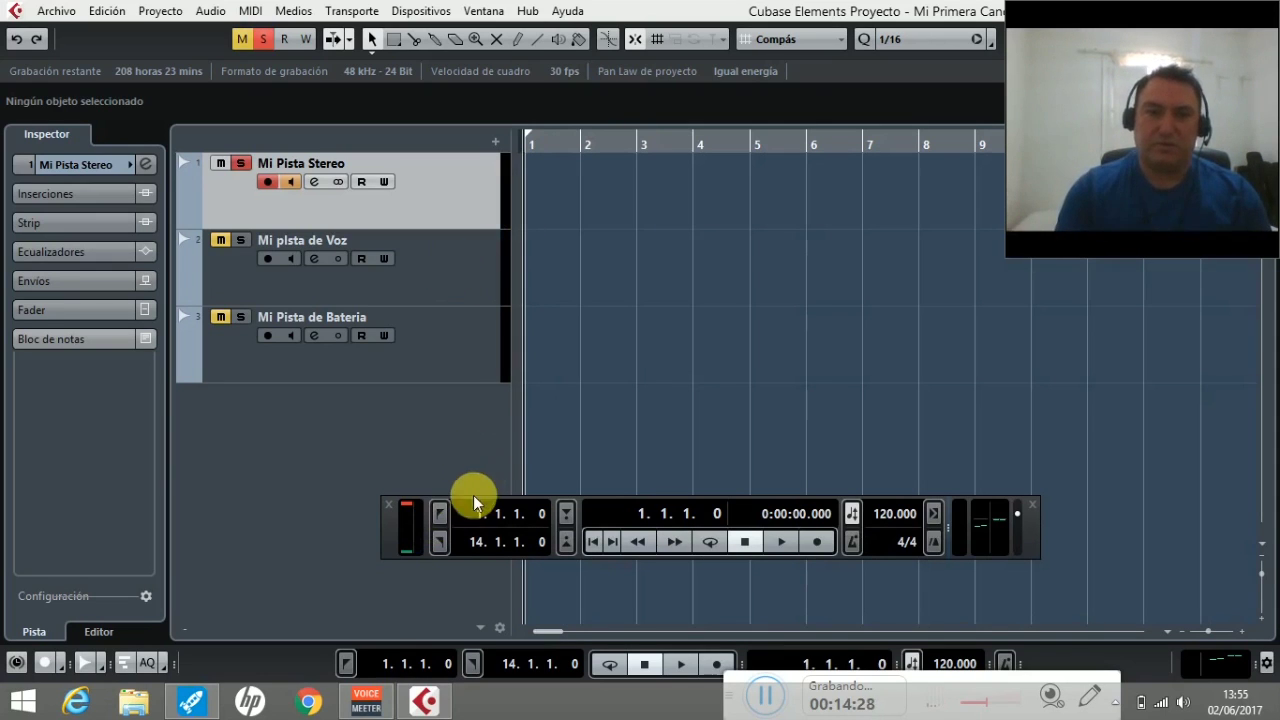
pyautogui.click(438, 541)
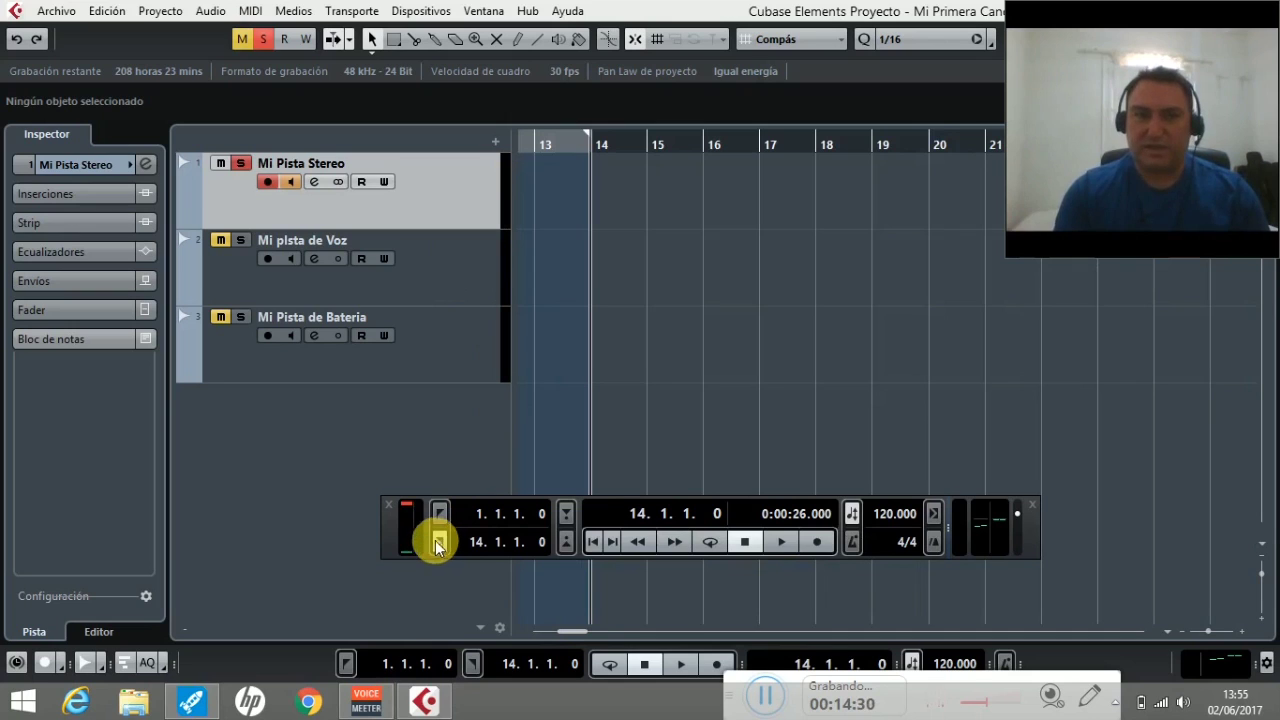
pyautogui.click(438, 515)
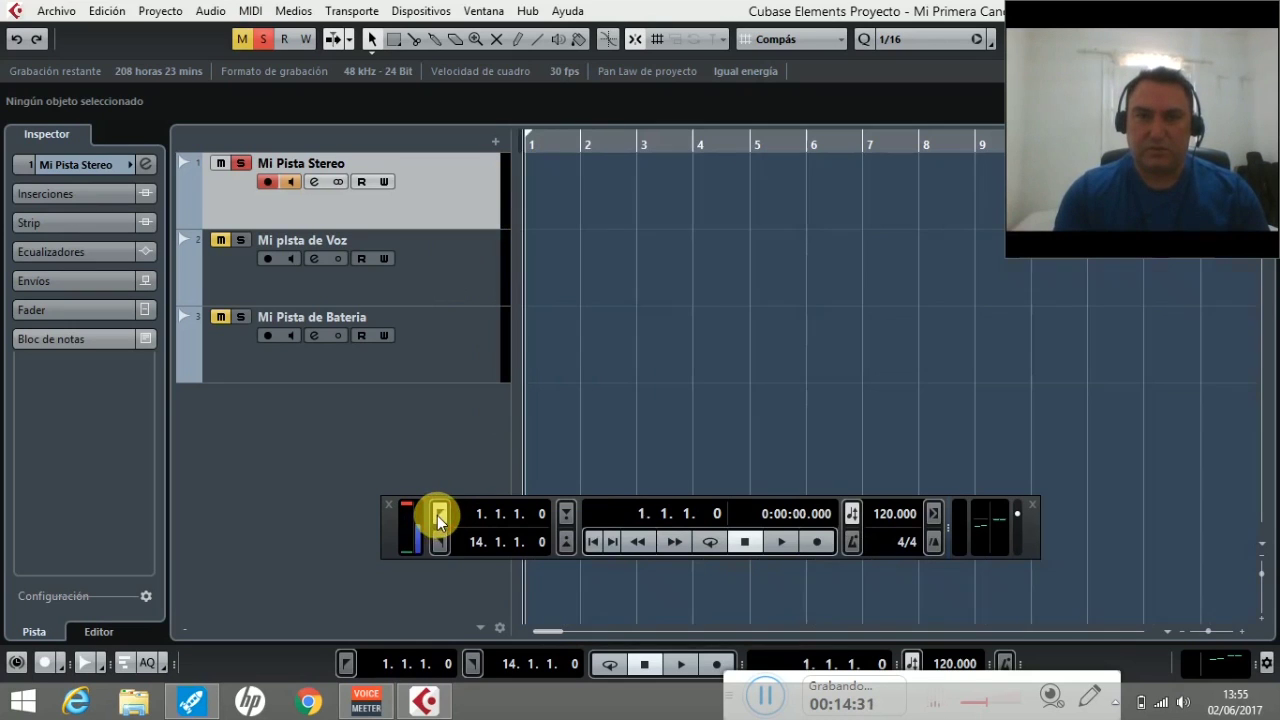
# Step: Try the transport's jumps to the next marker and back to the previous marker or project start
pyautogui.click(610, 545)
pyautogui.click(608, 544)
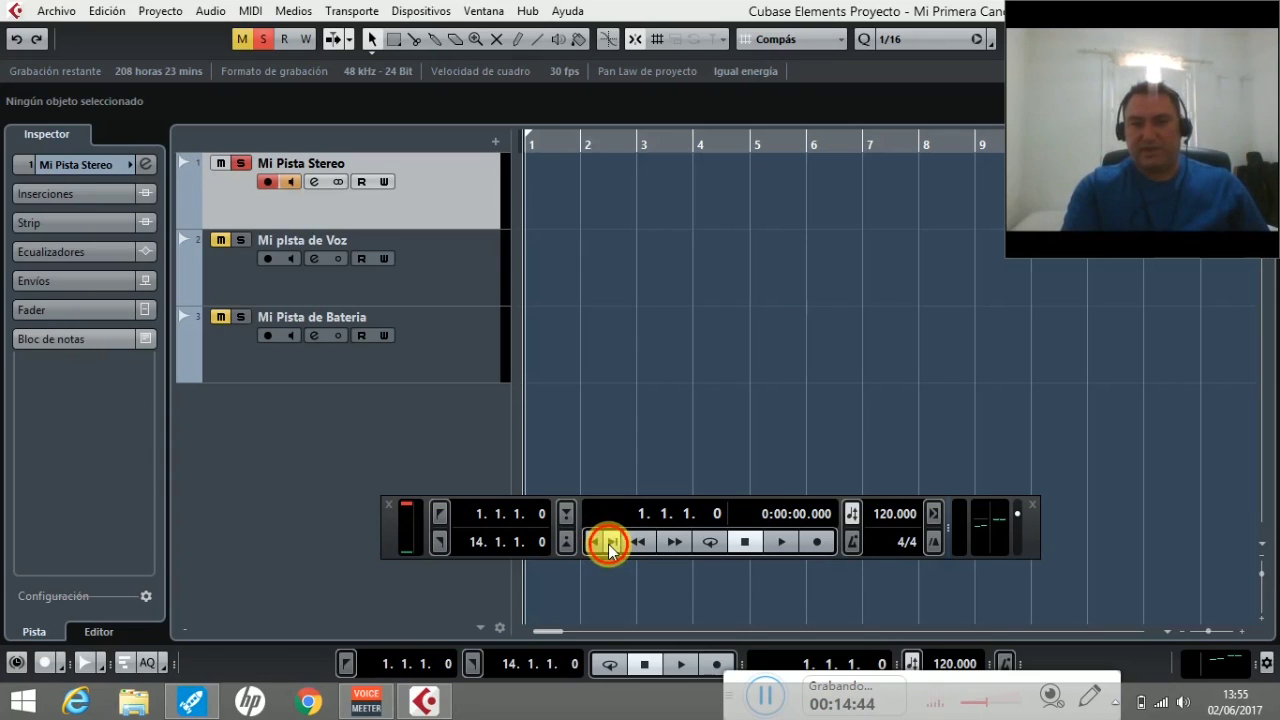
pyautogui.click(595, 546)
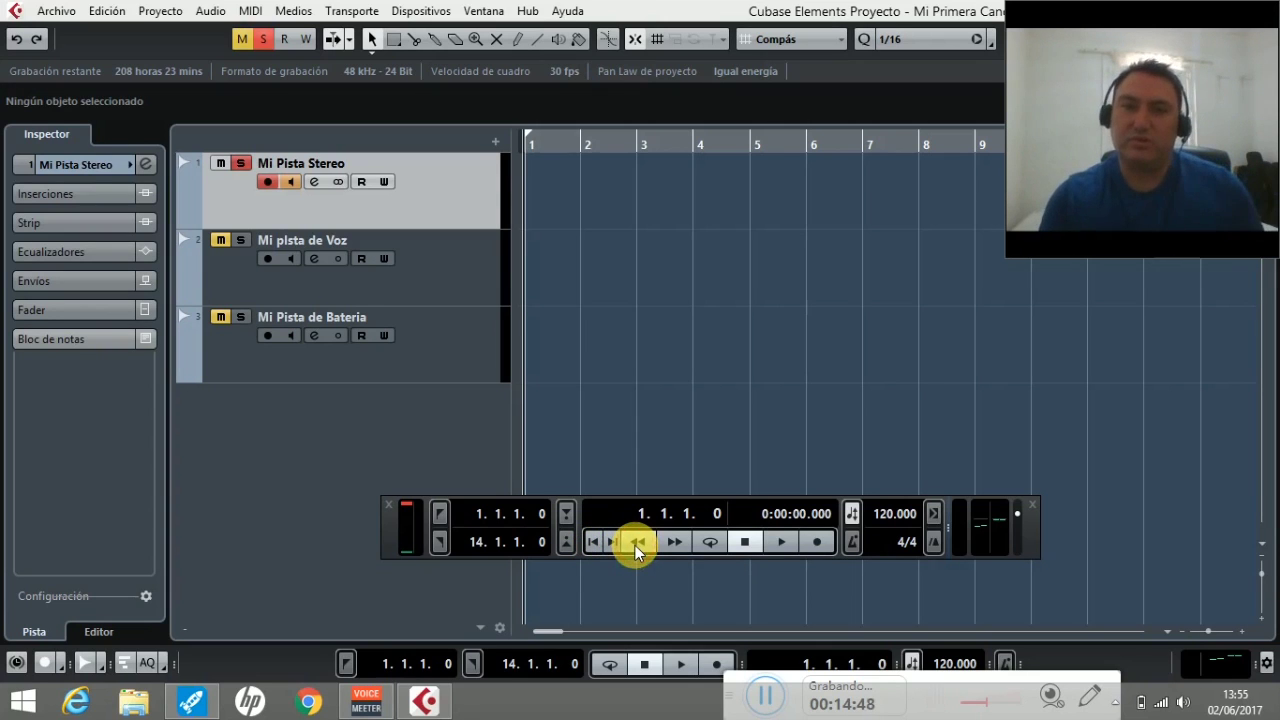
# Step: Fast-forward the playhead to about bar 7 and rewind it to the project start
pyautogui.click(668, 541)
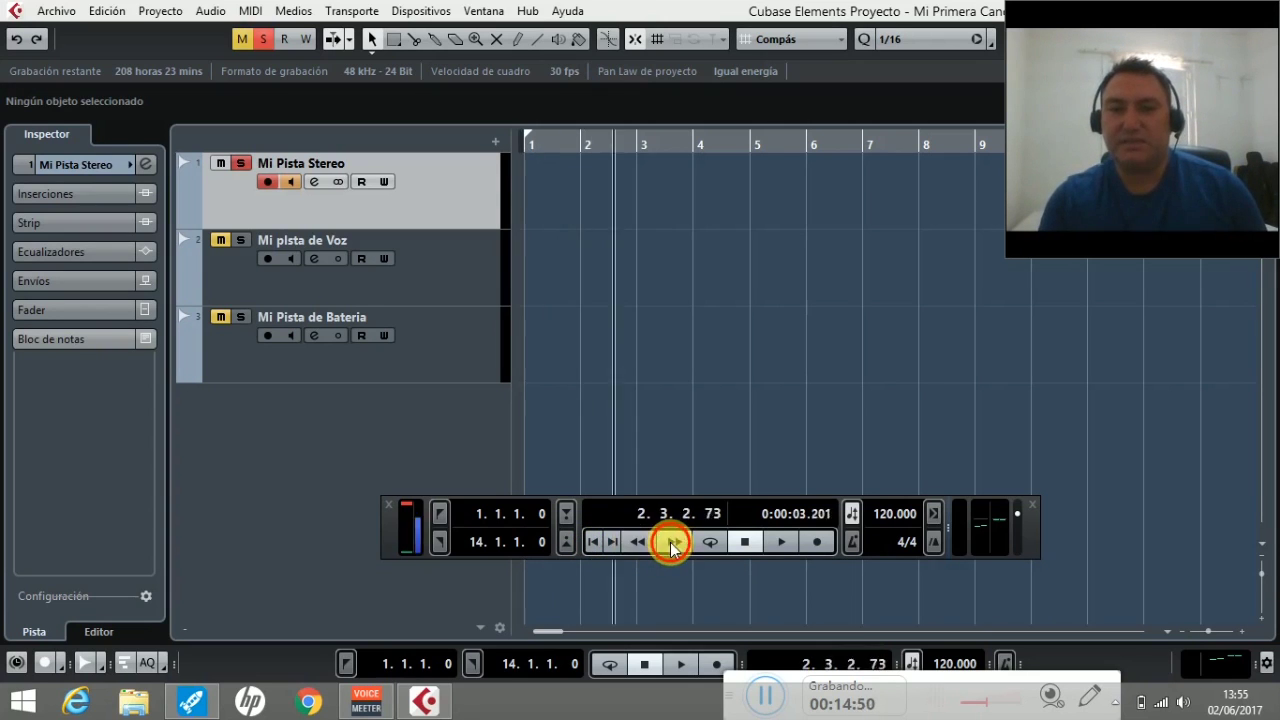
pyautogui.click(667, 542)
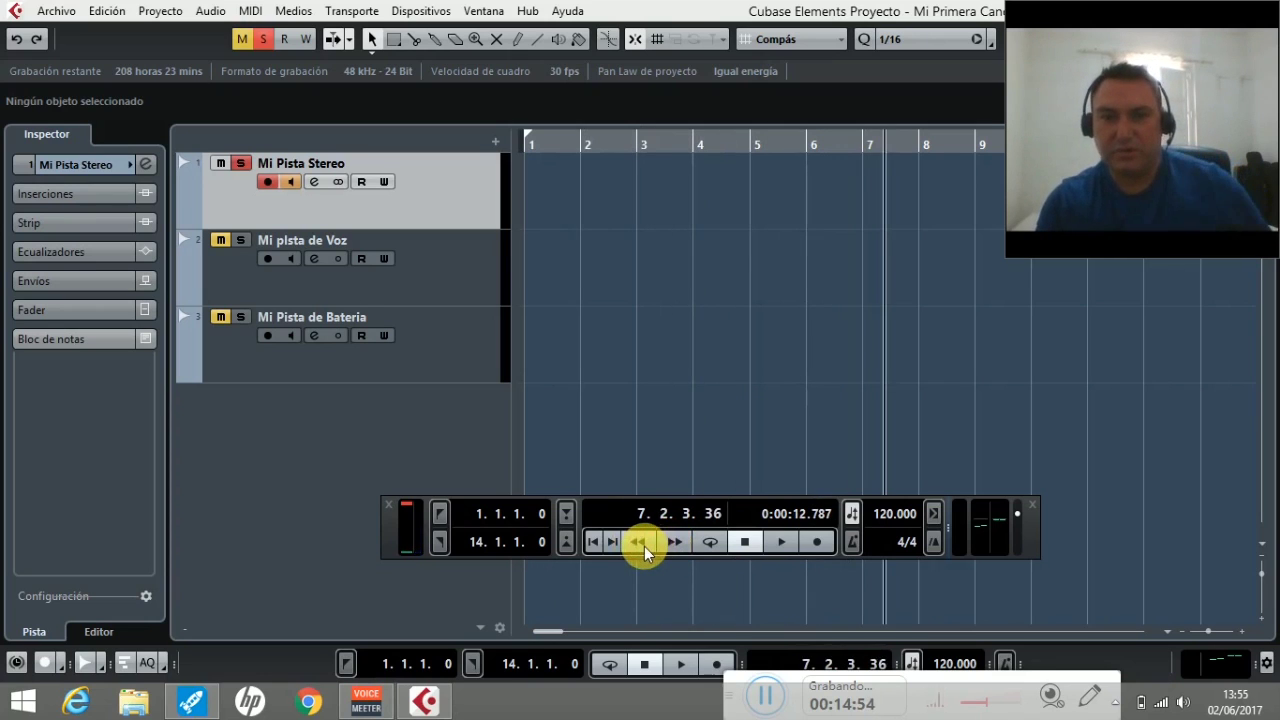
pyautogui.click(638, 546)
pyautogui.click(638, 546)
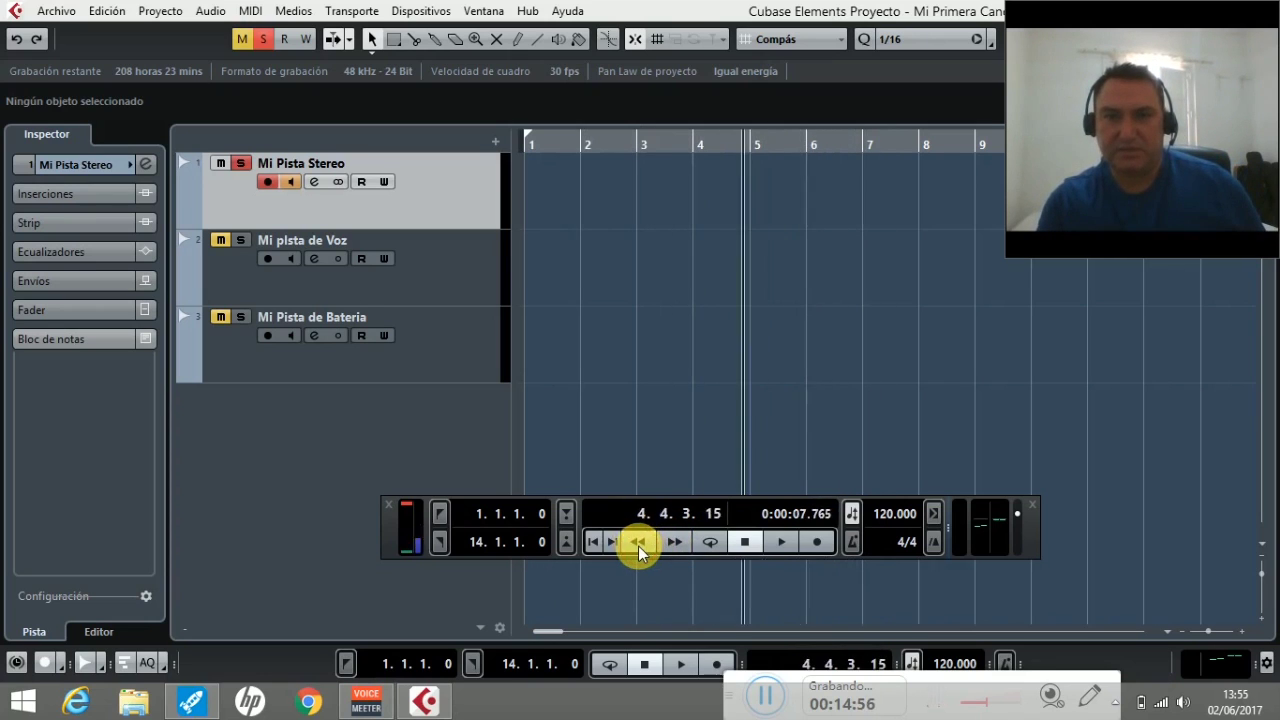
pyautogui.click(638, 546)
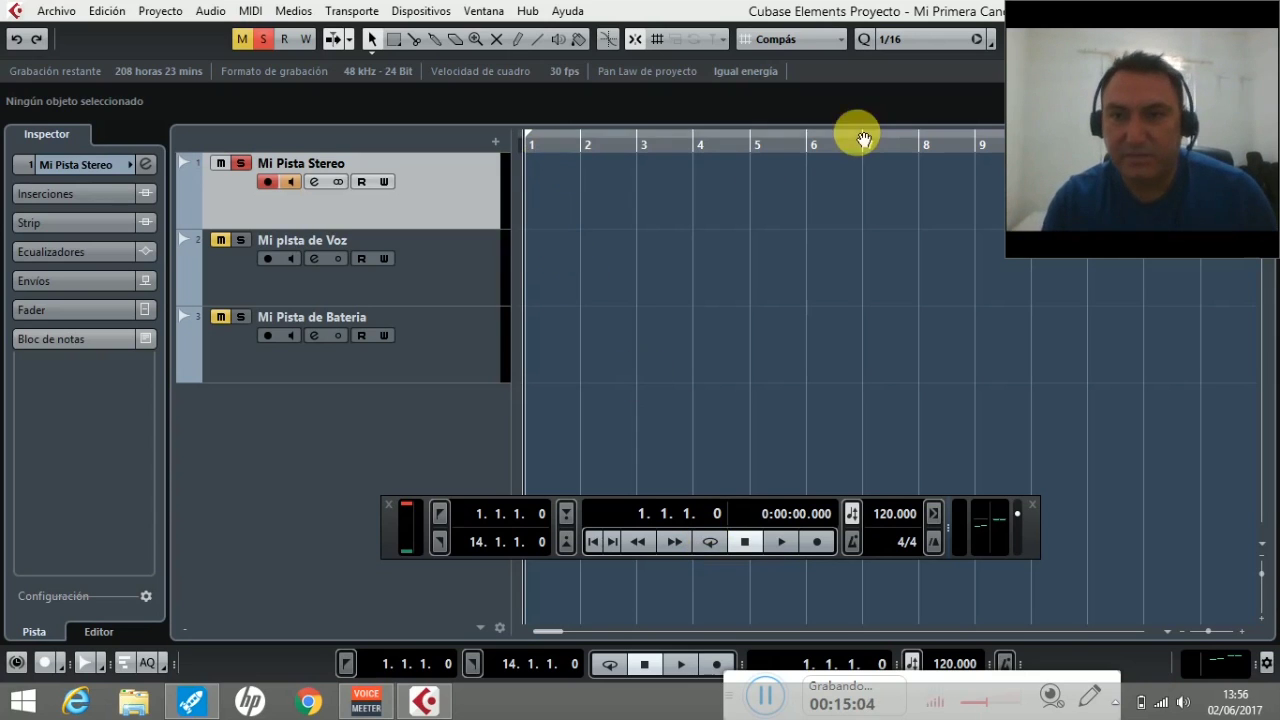
pyautogui.moveTo(1143, 143); pyautogui.dragTo(1155, 469)
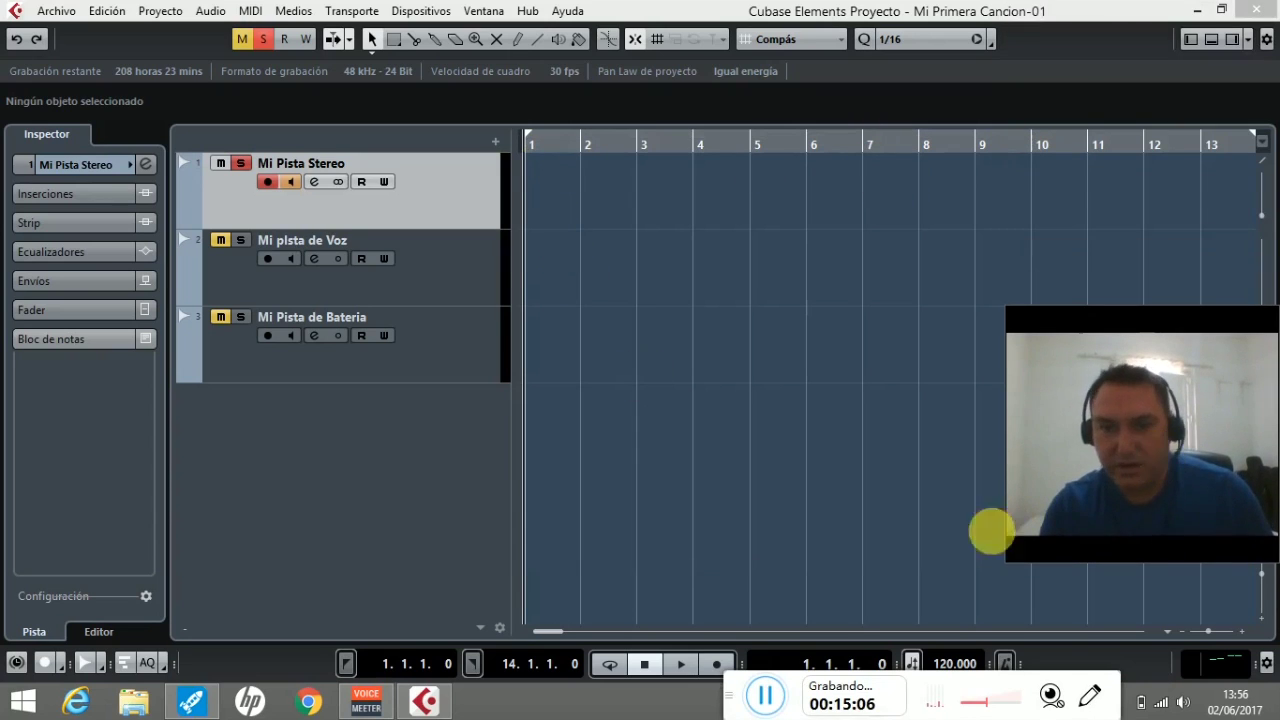
pyautogui.moveTo(1260, 357); pyautogui.dragTo(1143, 480)
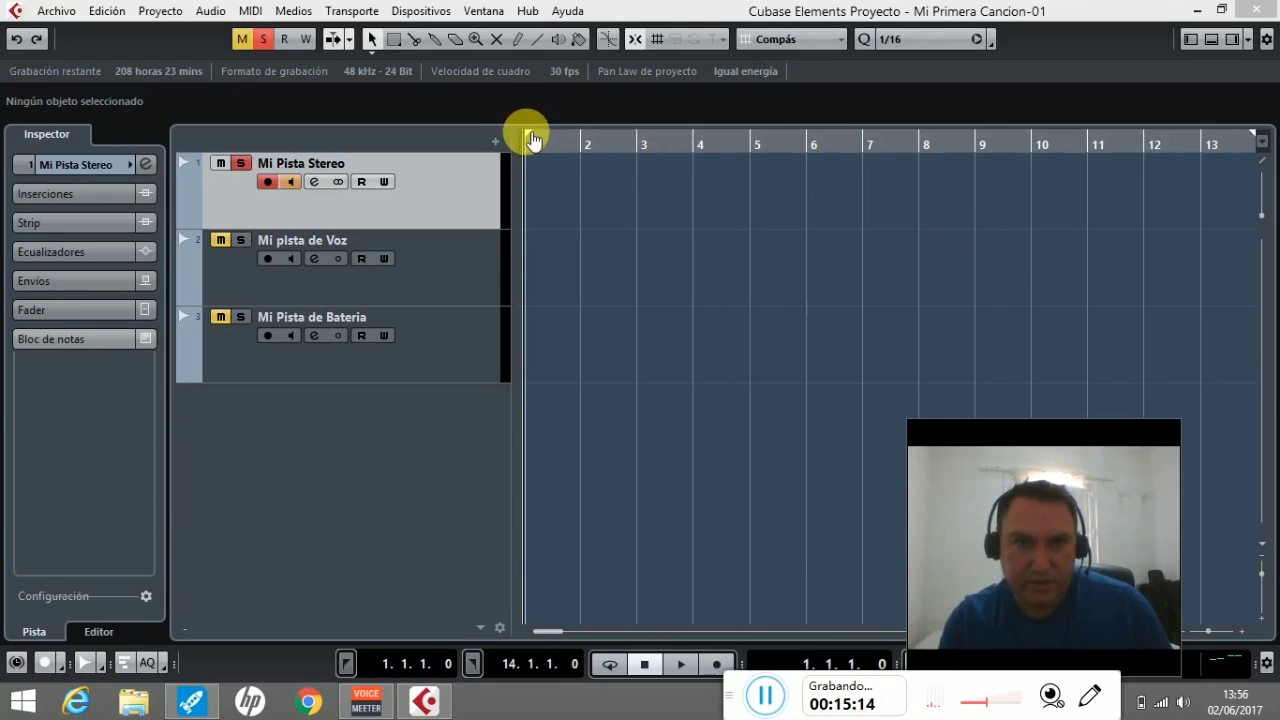
# Step: Display the floating transport bar again and set the left locator to 10.1.1.0 in the ruler
pyautogui.press('F2')
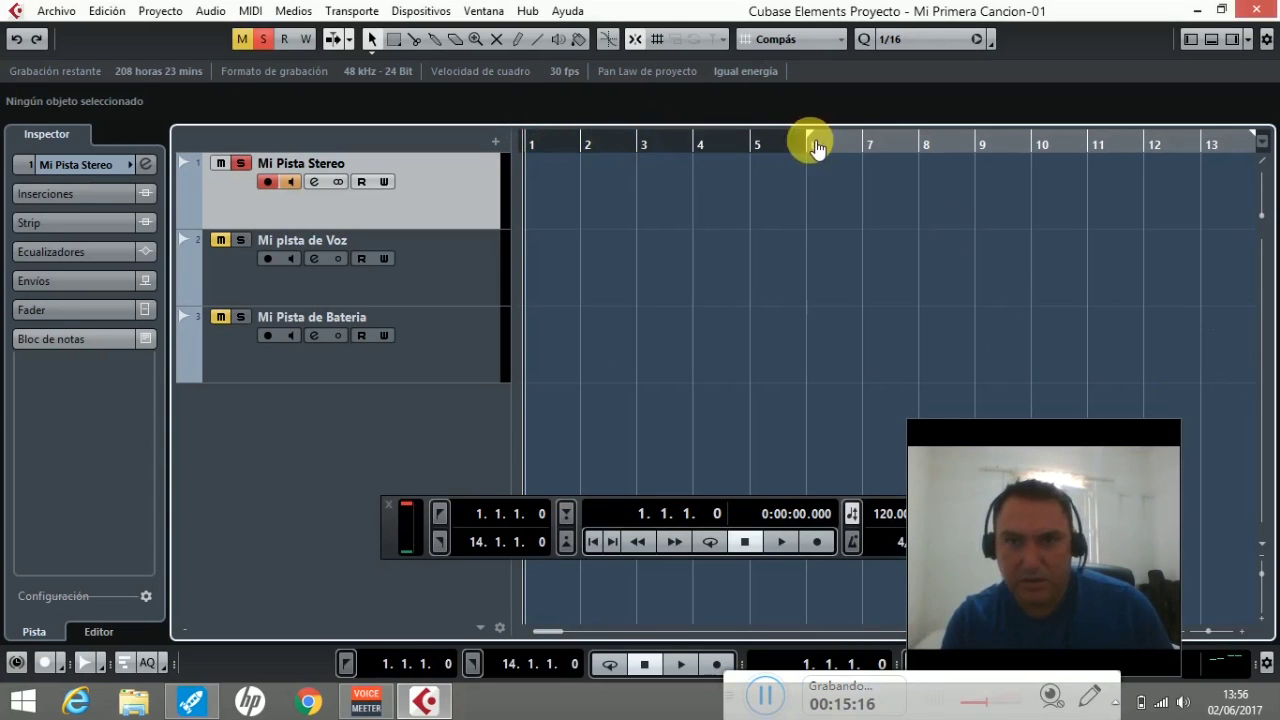
pyautogui.keyDown('ctrl'); pyautogui.click(1020, 148); pyautogui.keyUp('ctrl')
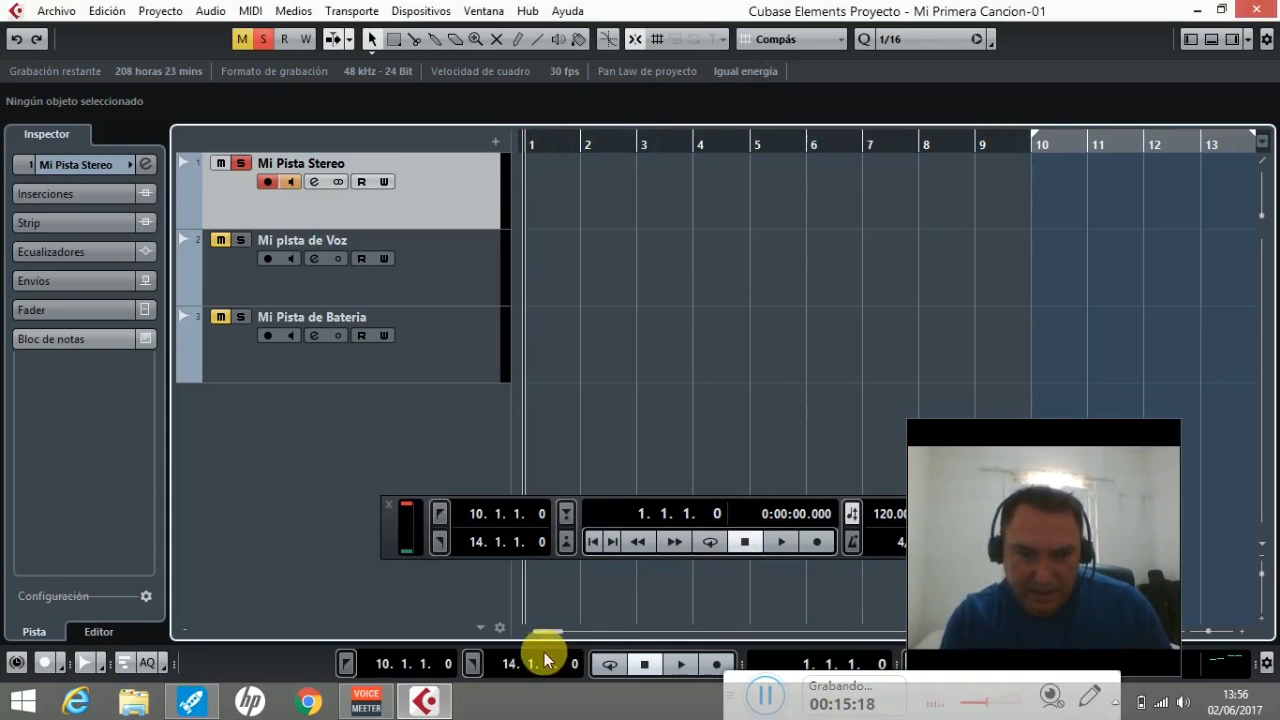
pyautogui.moveTo(549, 633); pyautogui.dragTo(559, 629)
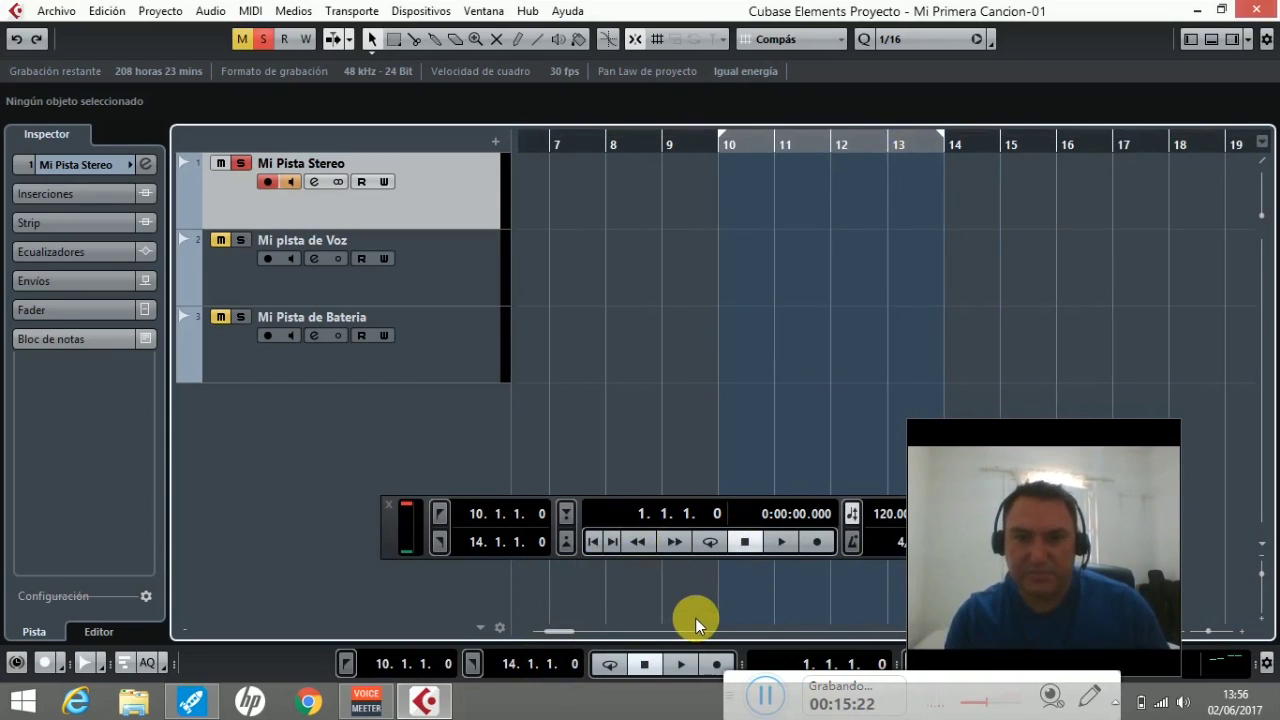
# Step: Activate the cycle between the locators, play briefly from the project start, and stop playback
pyautogui.click(708, 542)
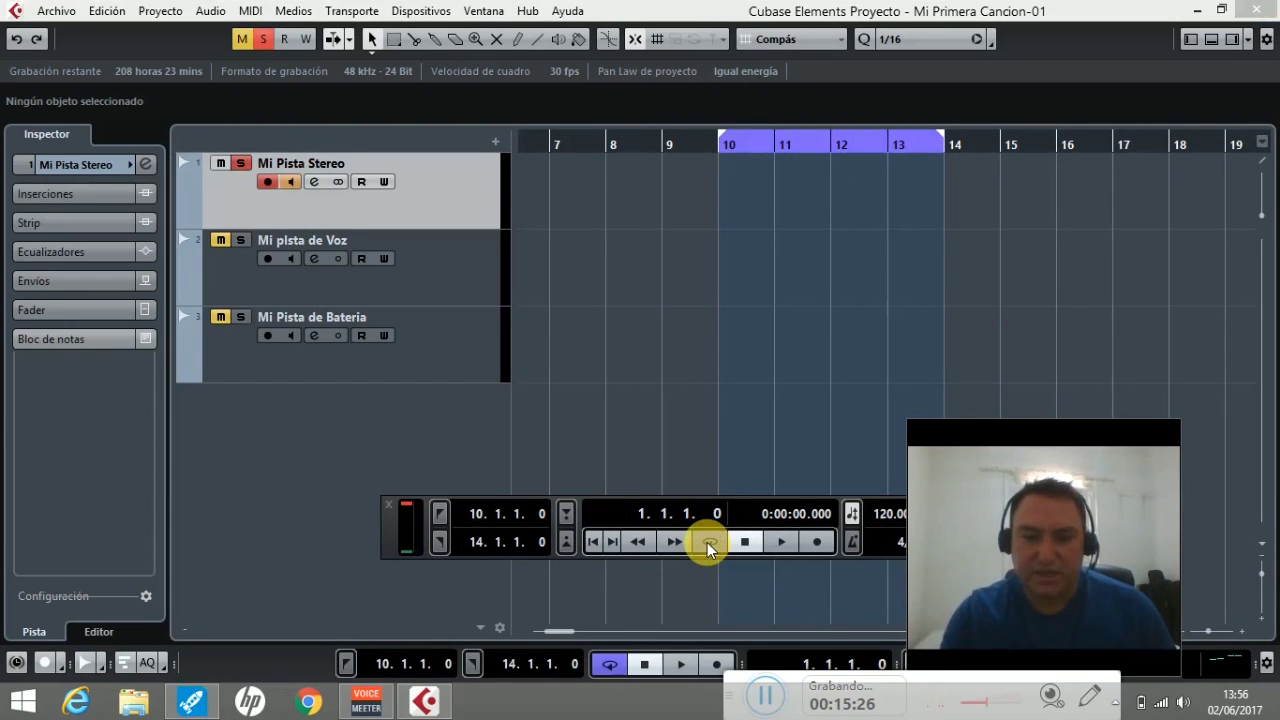
pyautogui.press('space')
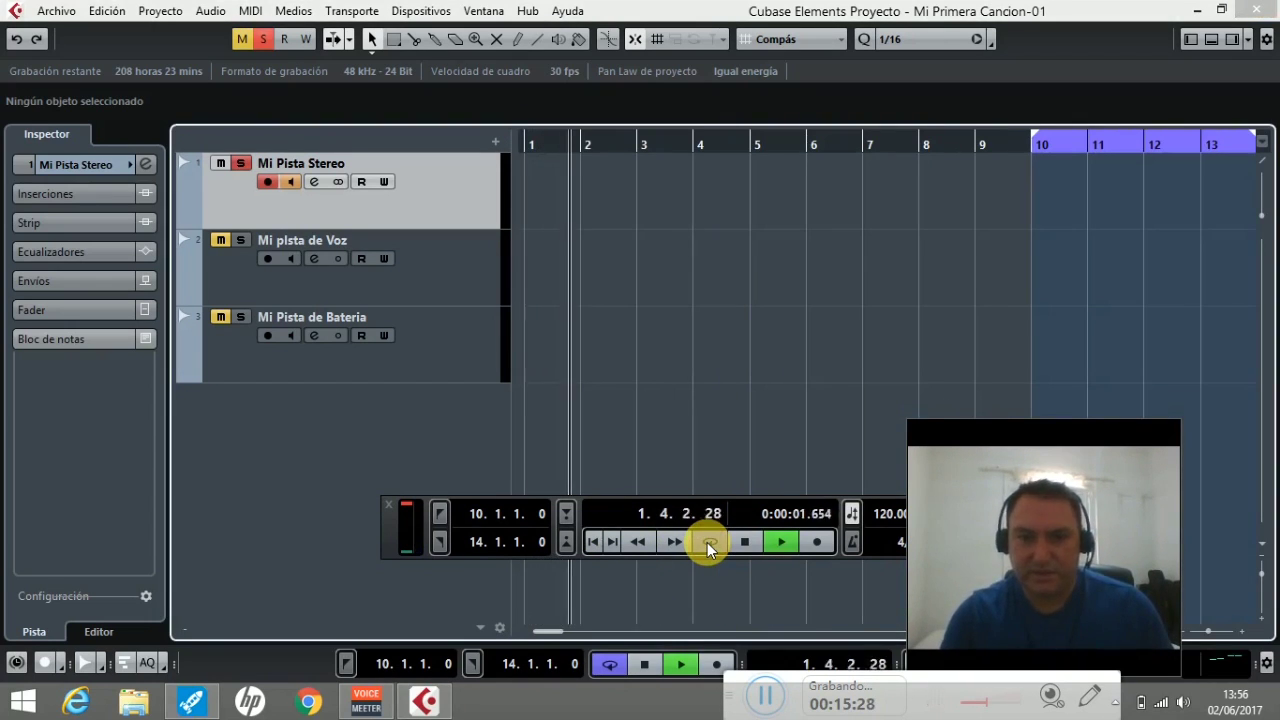
pyautogui.click(744, 542)
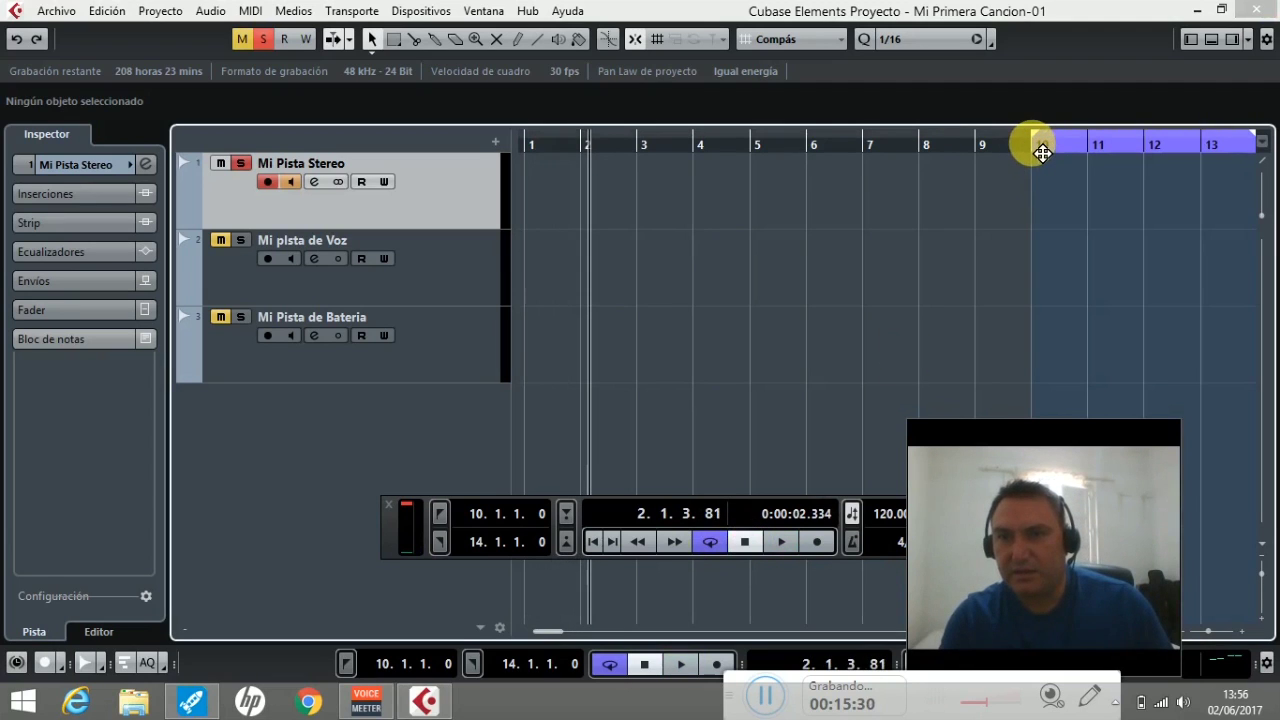
# Step: Place the playhead at 10.1.1.0, play the looped range between the locators, and stop playback
pyautogui.click(1035, 150)
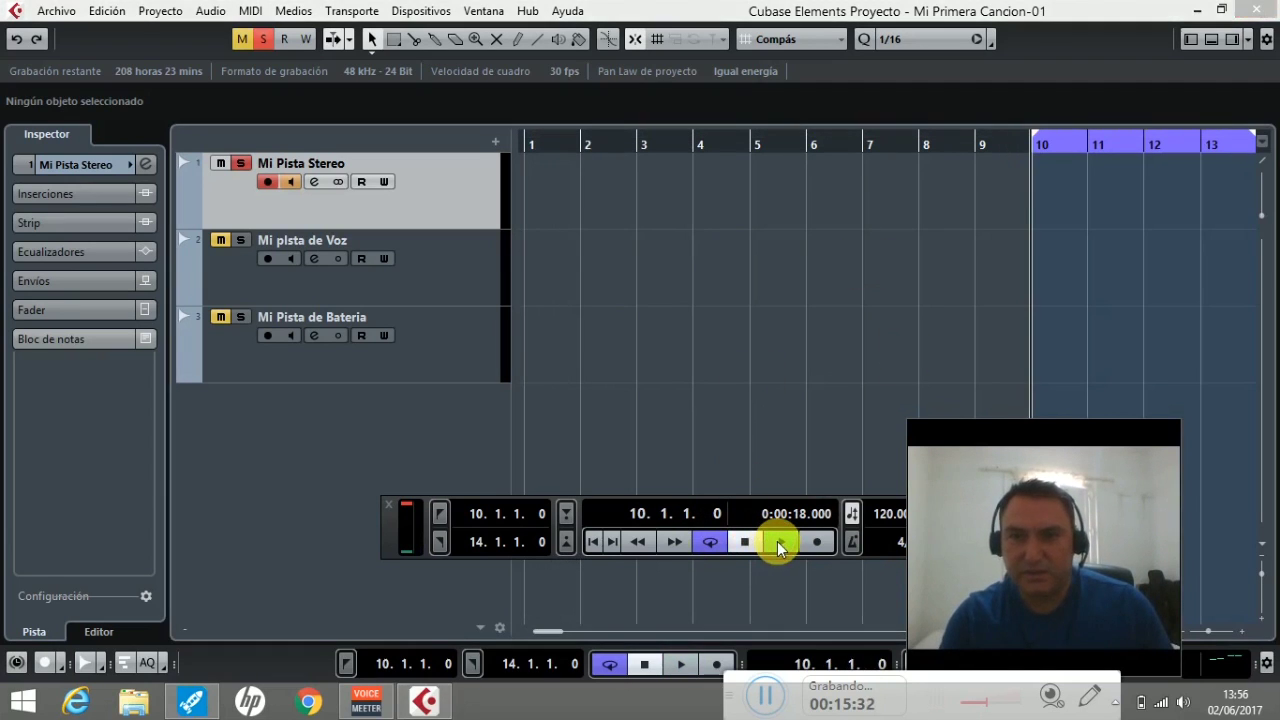
pyautogui.click(777, 541)
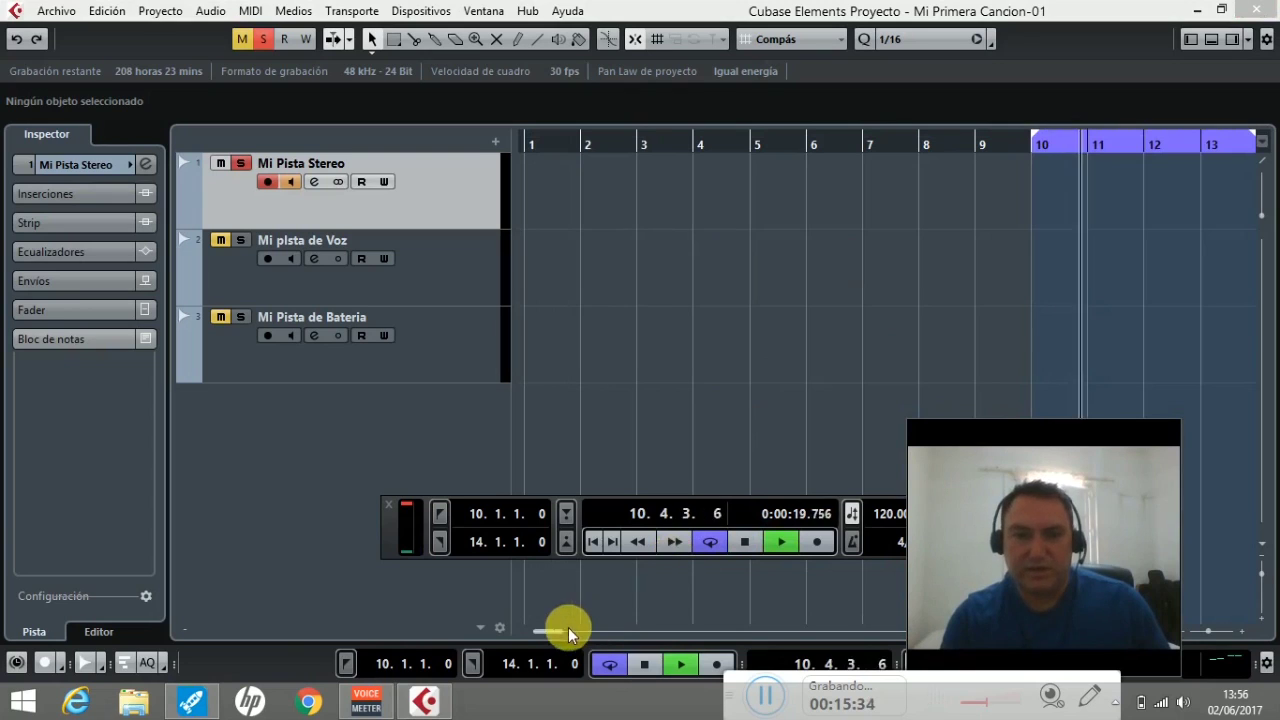
pyautogui.moveTo(549, 630); pyautogui.dragTo(557, 630)
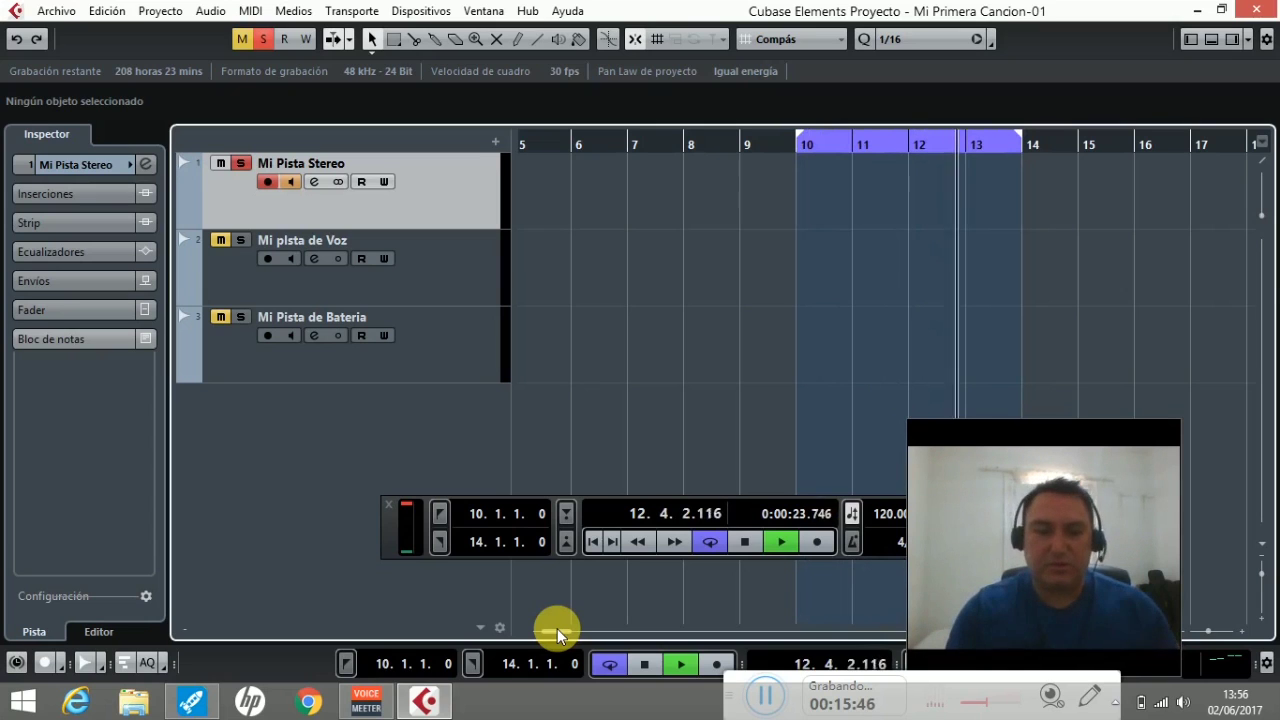
pyautogui.press('space')
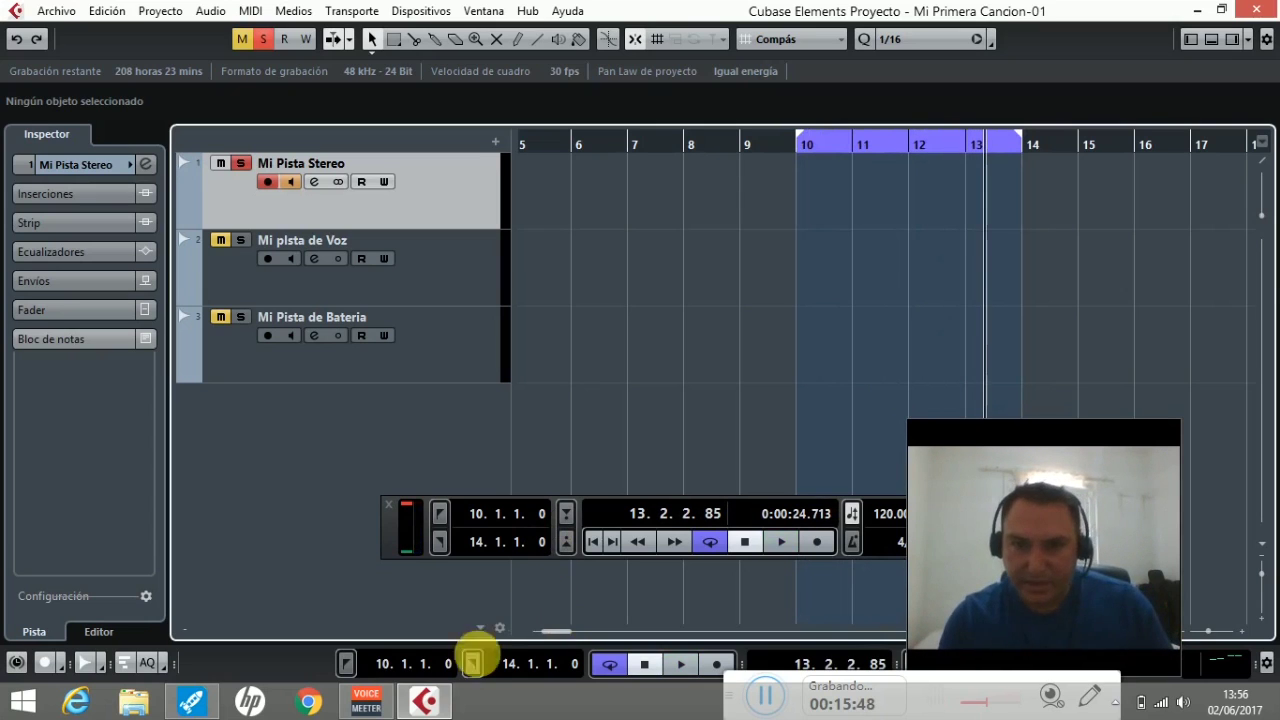
# Step: Deactivate the cycle, play briefly from 10.1.1.0, and stop so that the playhead returns to that position
pyautogui.click(708, 542)
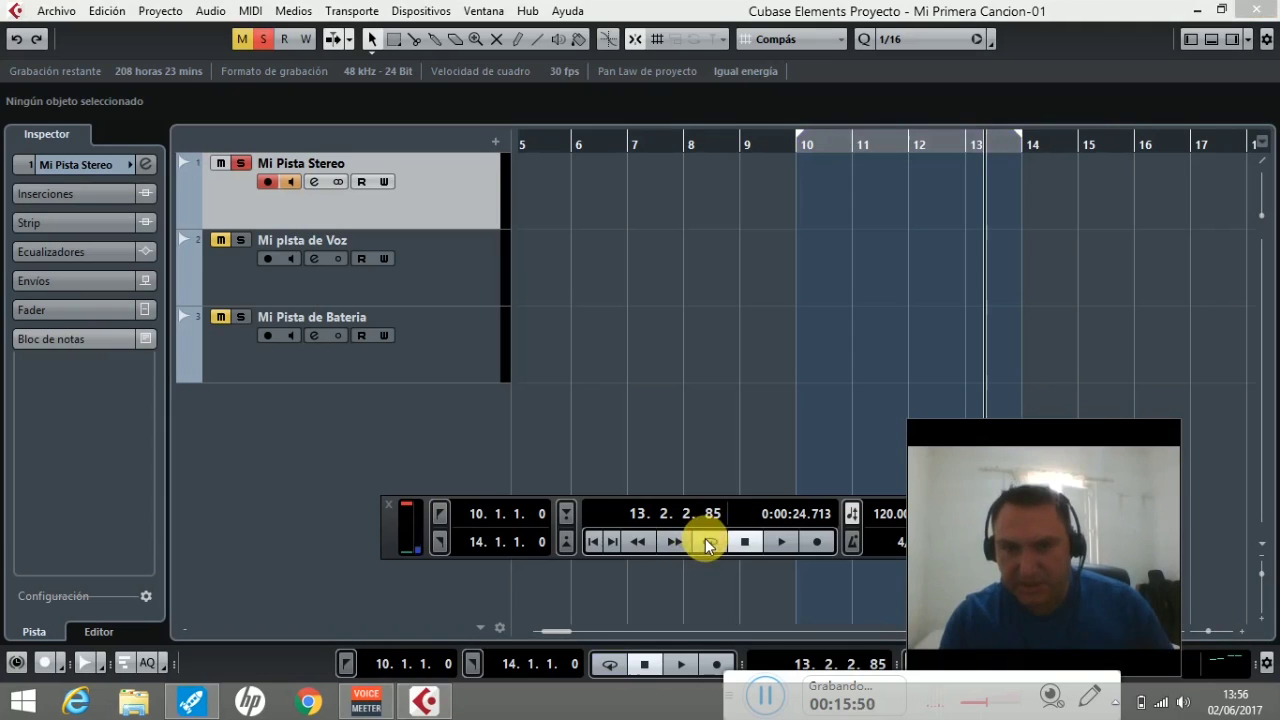
pyautogui.click(743, 542)
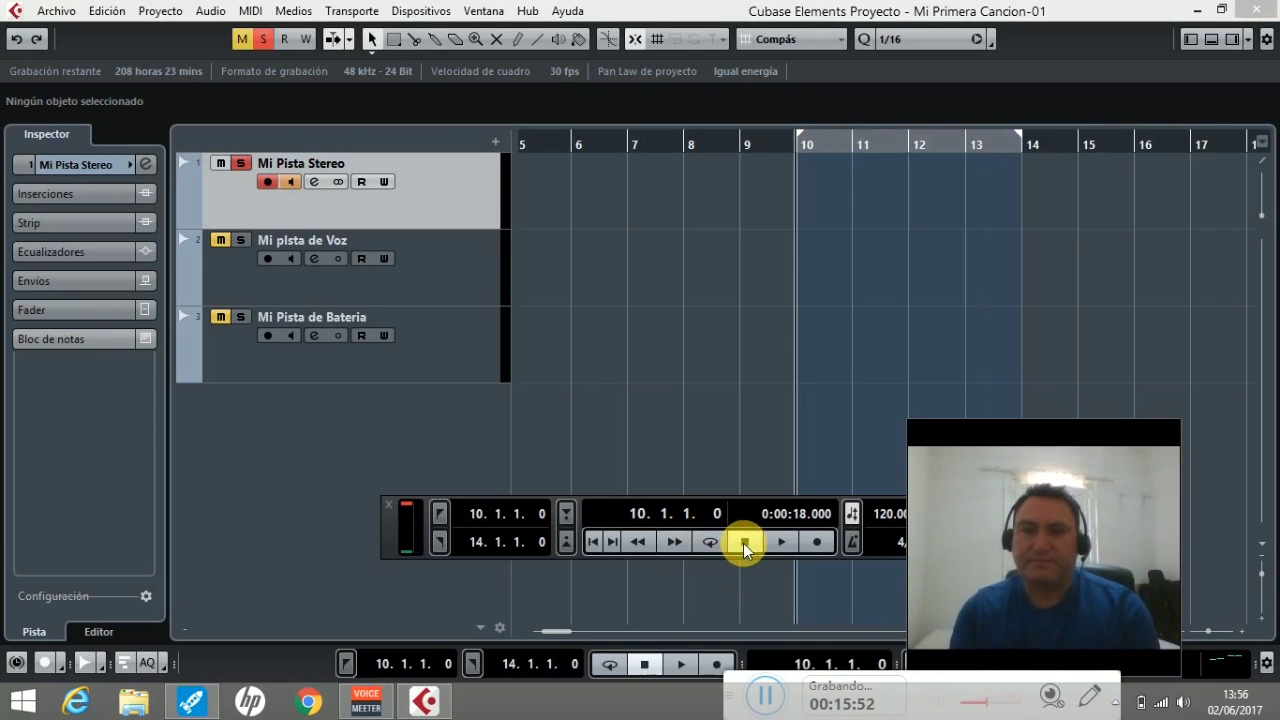
pyautogui.click(771, 540)
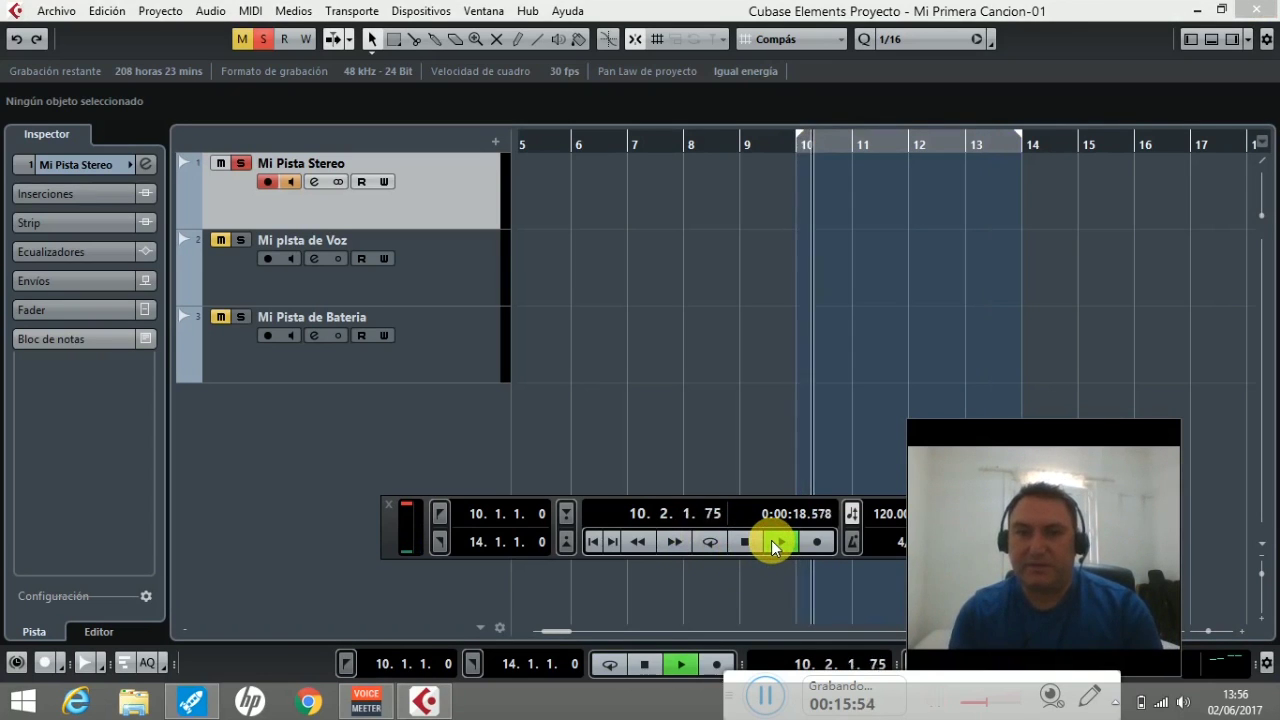
pyautogui.click(745, 541)
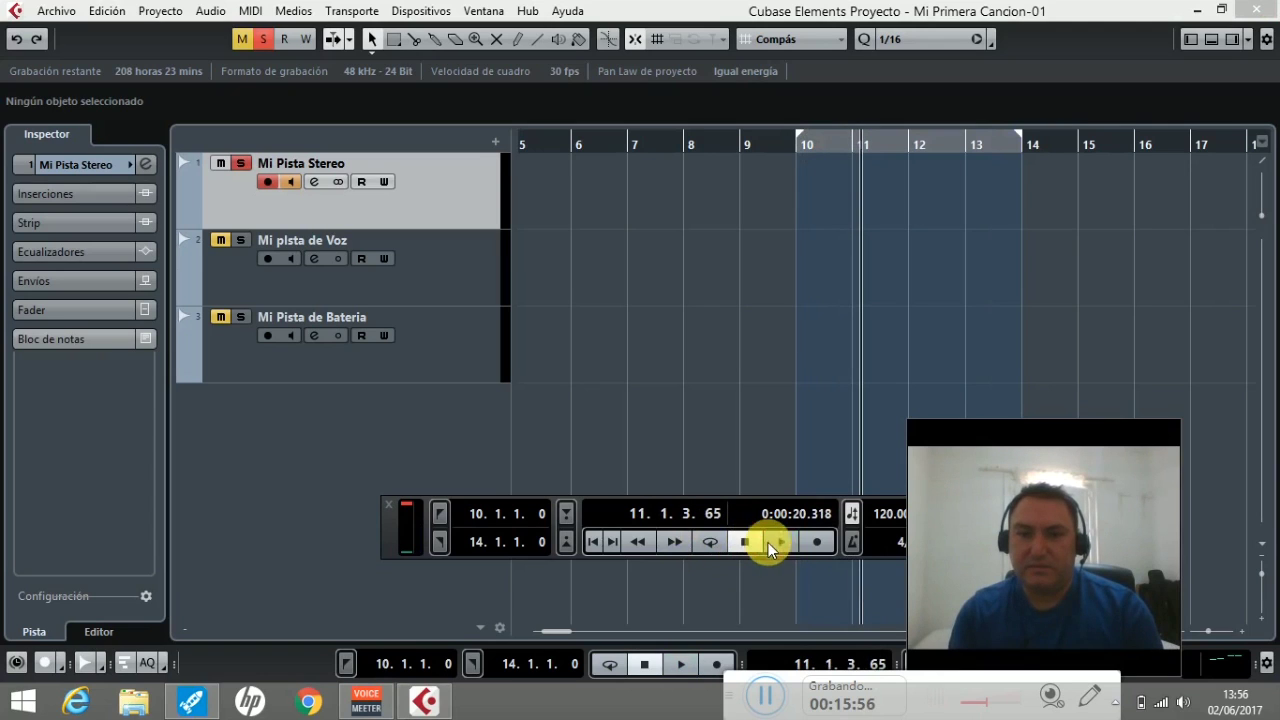
pyautogui.click(748, 542)
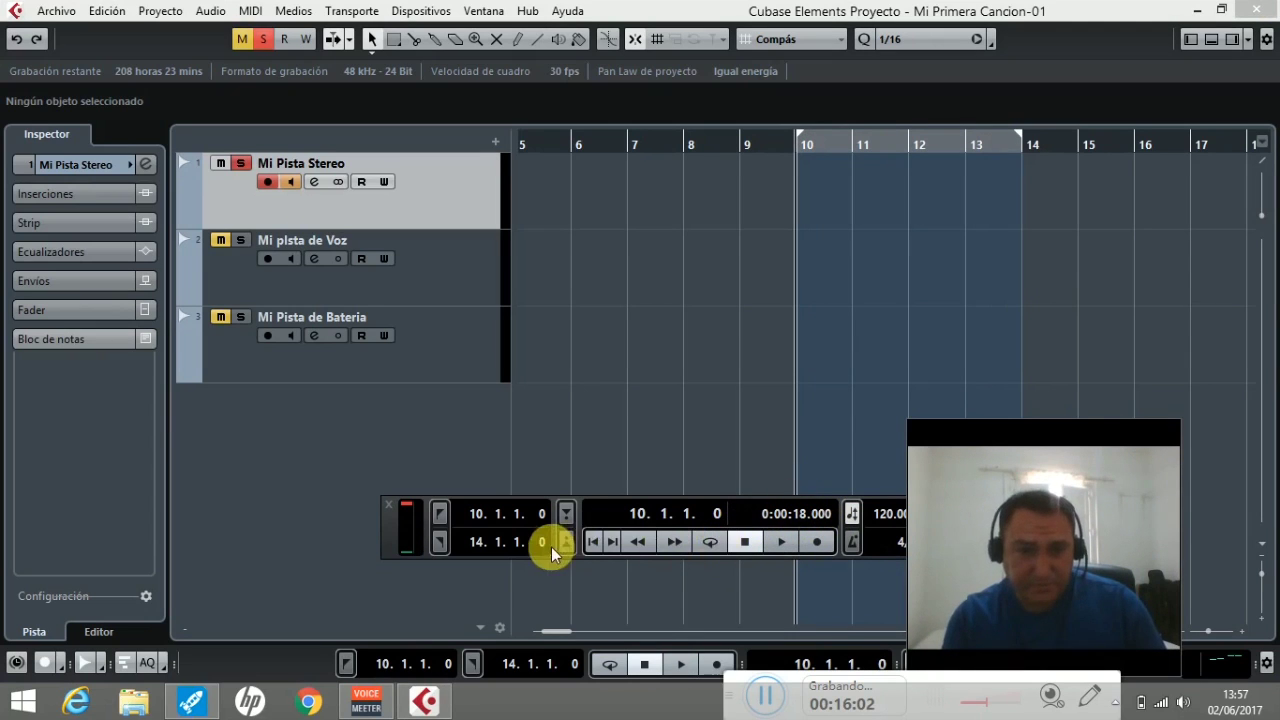
# Step: Move the floating transport bar clear of the covered area, and start and stop playback briefly from 10.1.1.0
pyautogui.moveTo(578, 526); pyautogui.dragTo(430, 496)
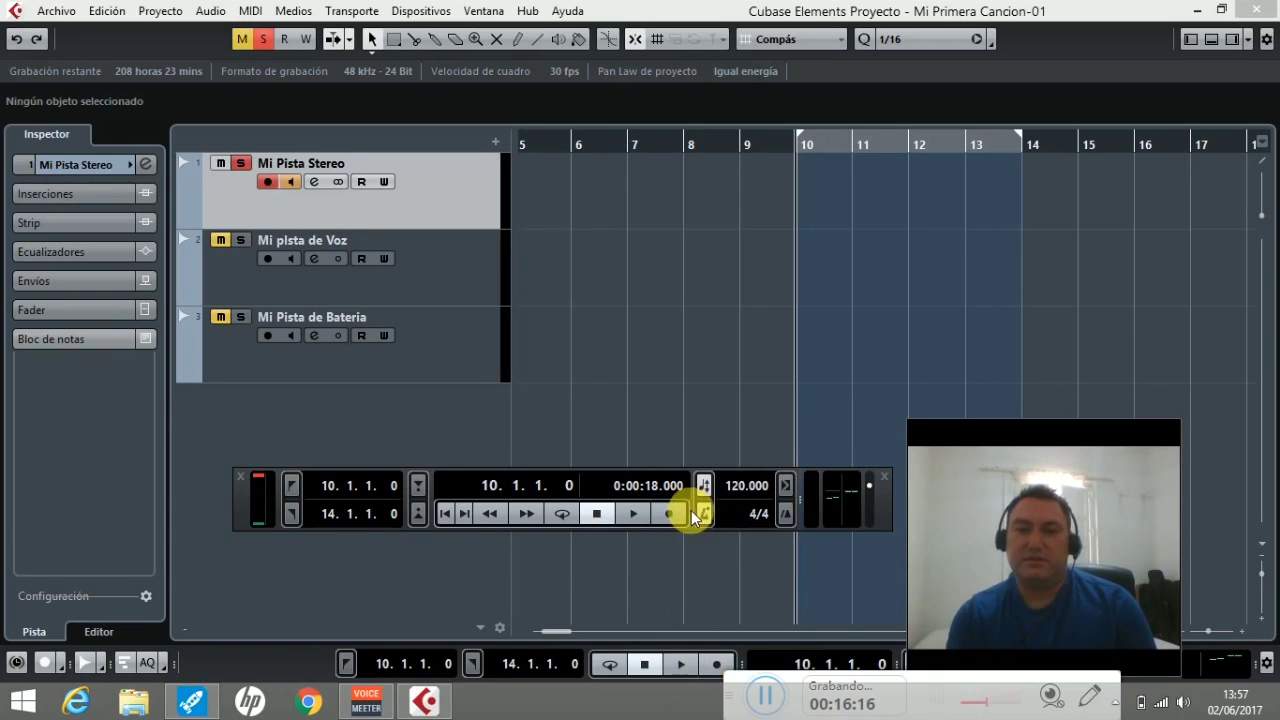
pyautogui.press('space')
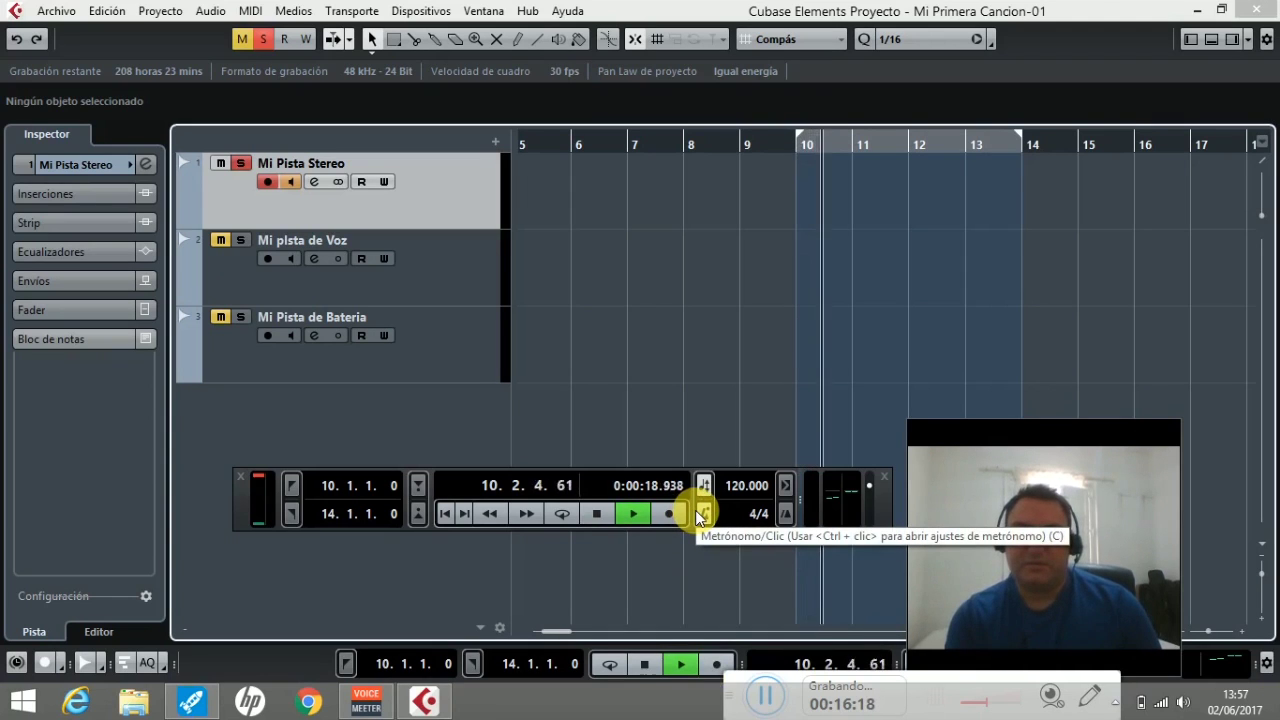
pyautogui.press('space')
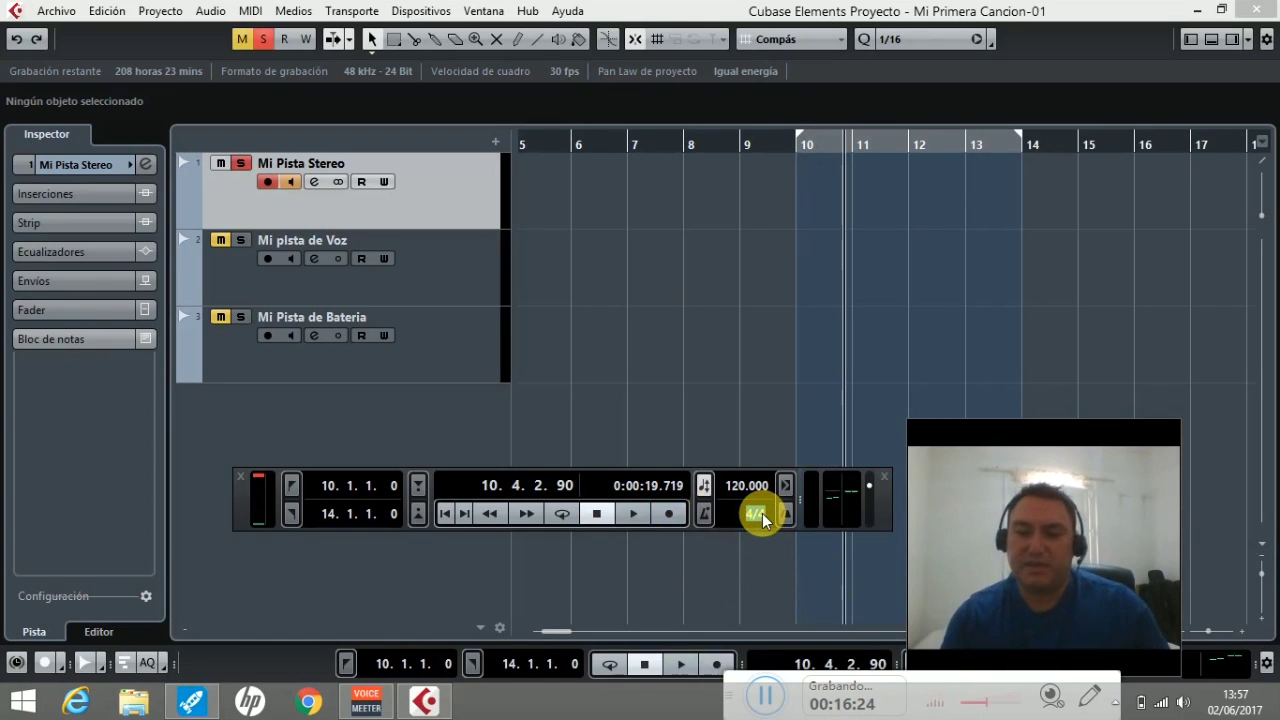
# Step: Try the project time signatures 2/4 and 3/4, and set the time signature back to 4/4
pyautogui.write('2')
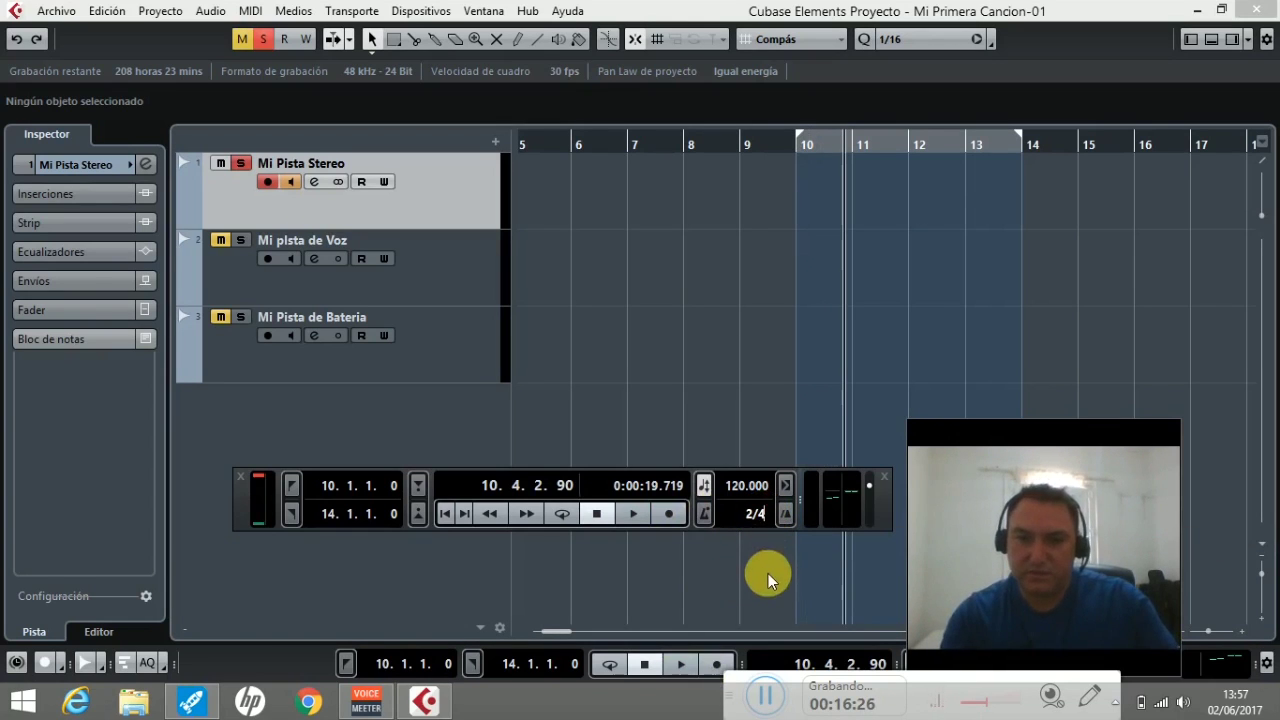
pyautogui.press('Return')
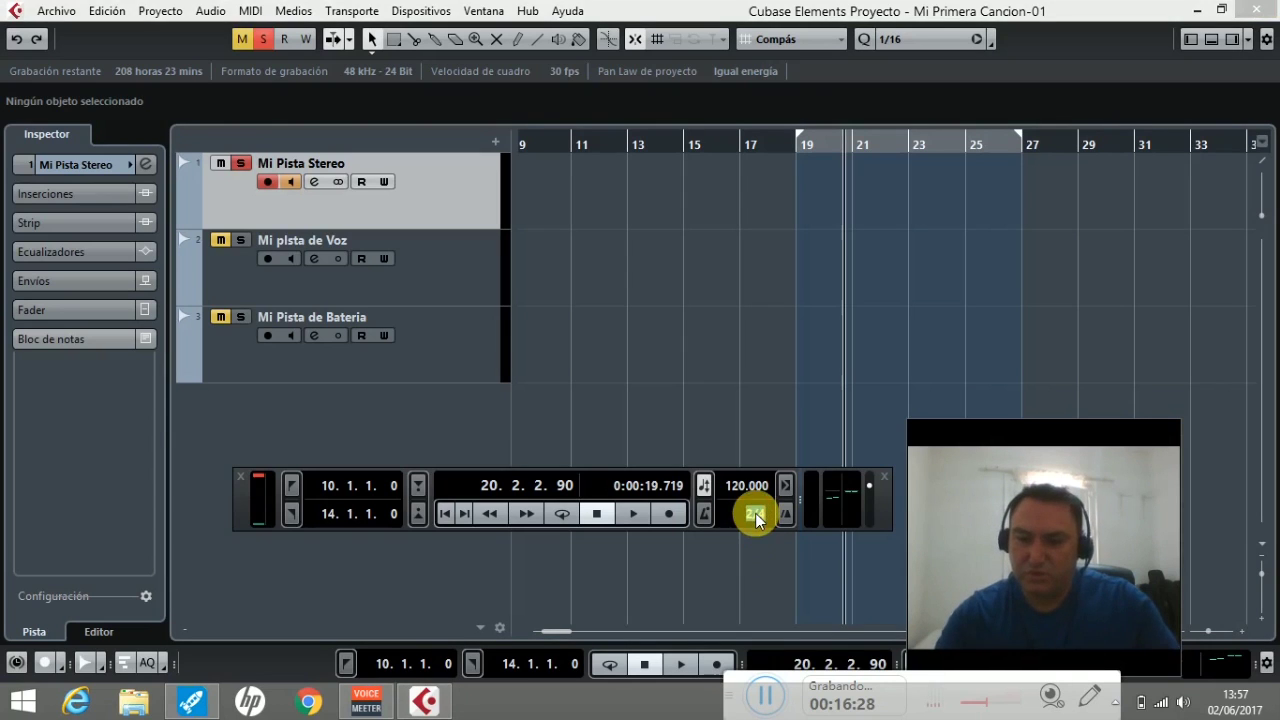
pyautogui.write('3')
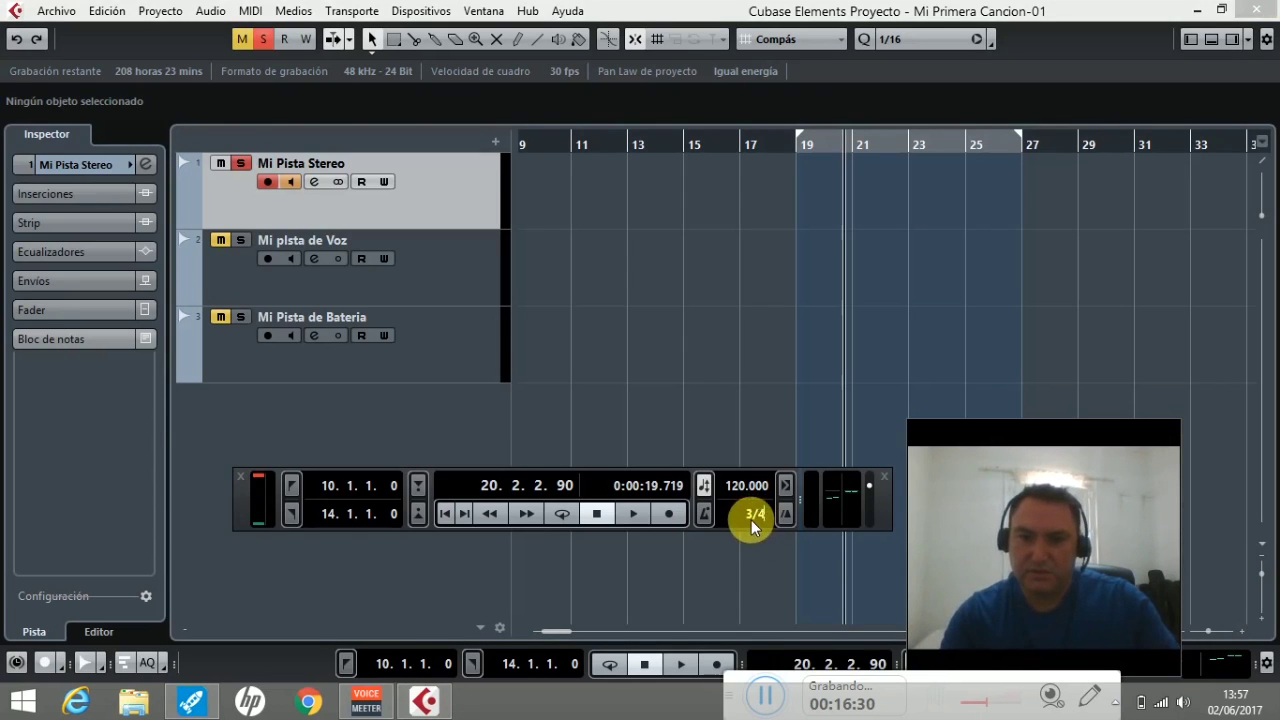
pyautogui.press('Return')
pyautogui.click(758, 514)
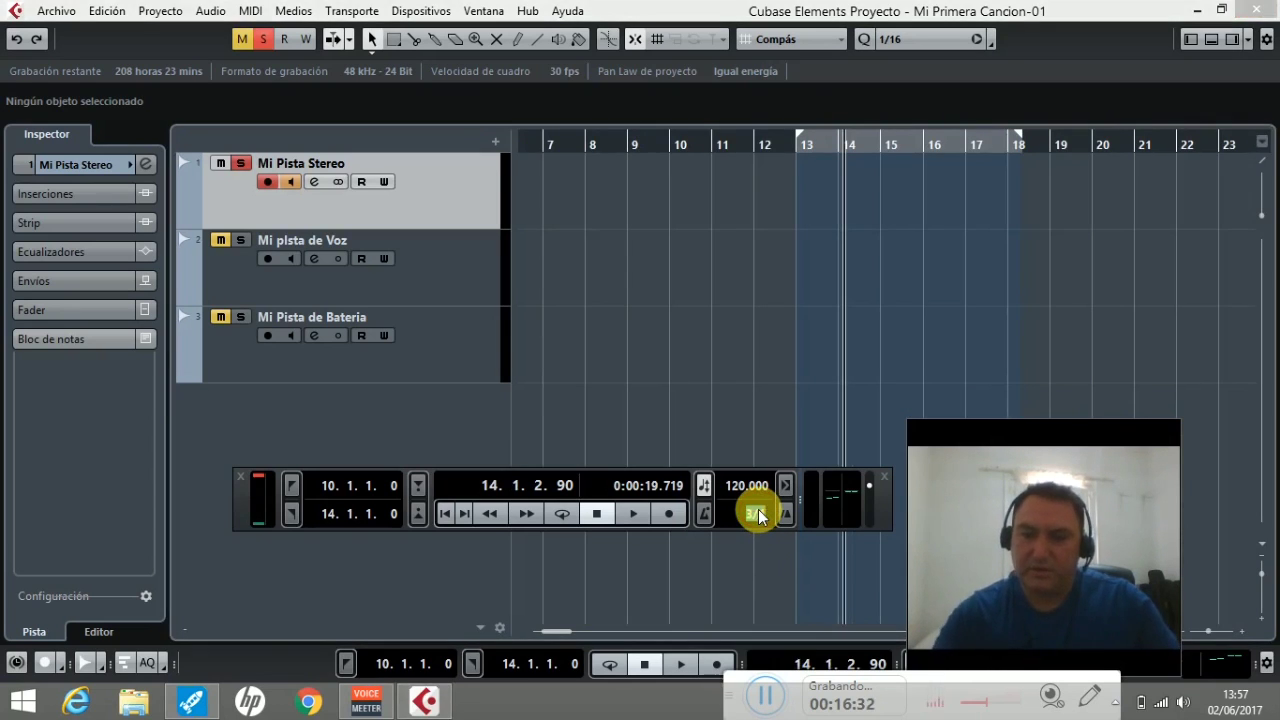
pyautogui.write('4/4')
pyautogui.press('Return')
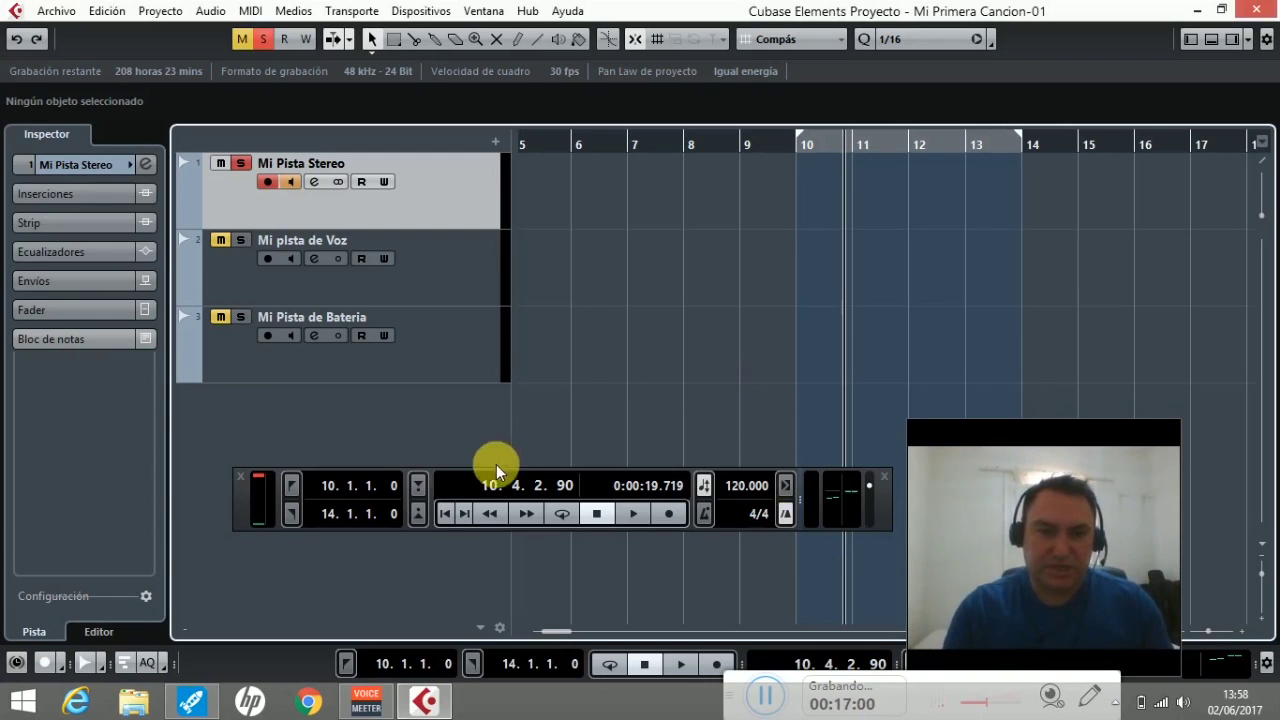
# Step: Move the floating transport bar lower in the project window and return the playhead to the project start
pyautogui.moveTo(431, 501); pyautogui.dragTo(476, 586)
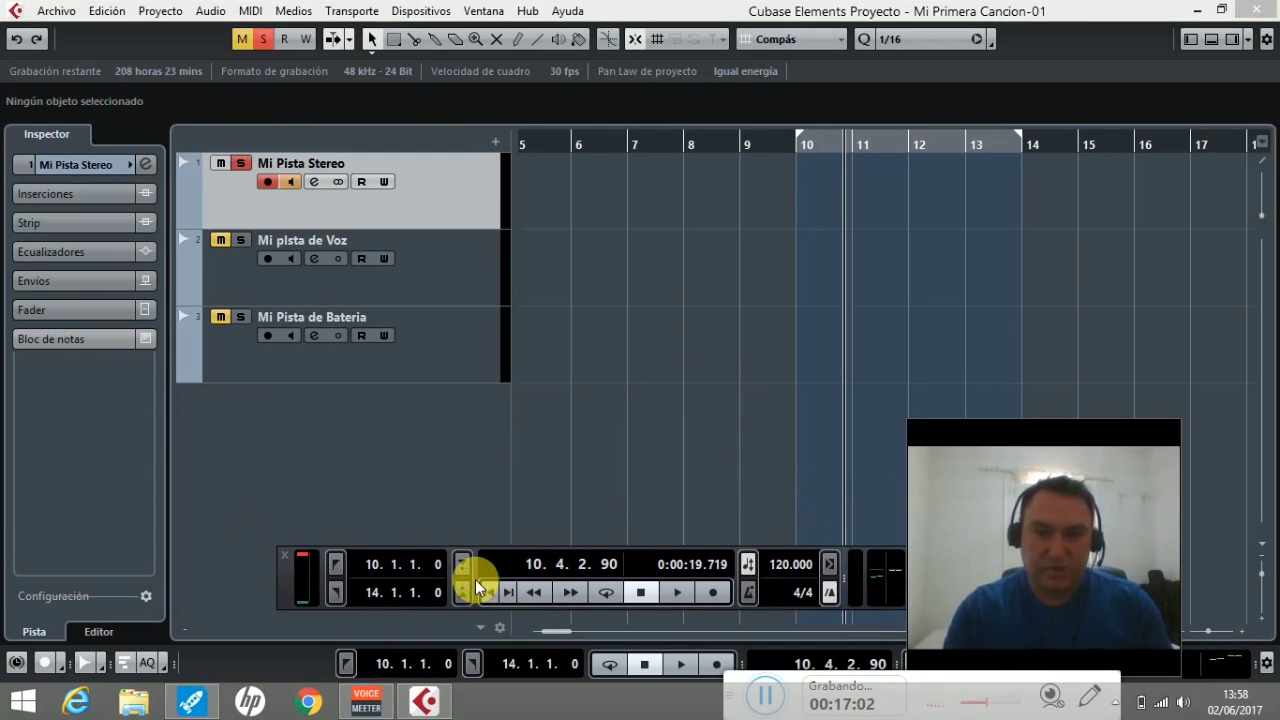
pyautogui.click(476, 588)
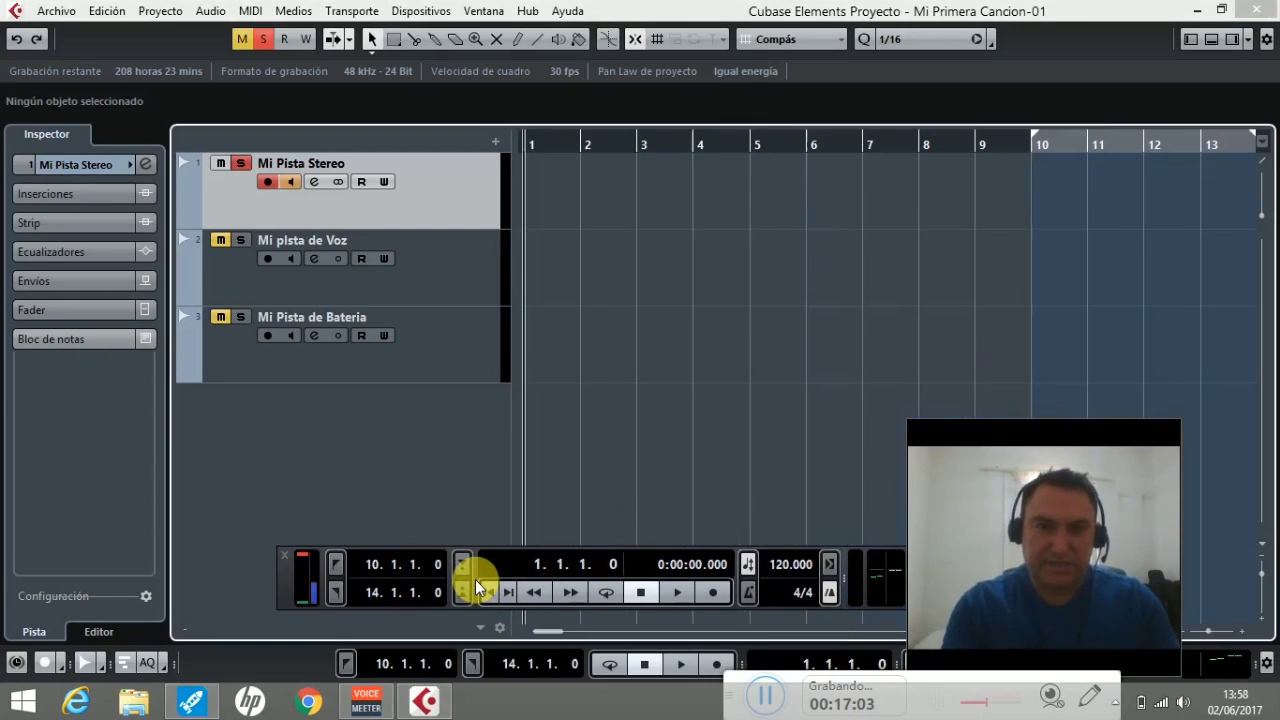
# Step: Try the ruler display formats Código de tiempo, Segundos and Muestras, and set the ruler back to Código de tiempo
pyautogui.rightClick(719, 149)
pyautogui.rightClick(697, 142)
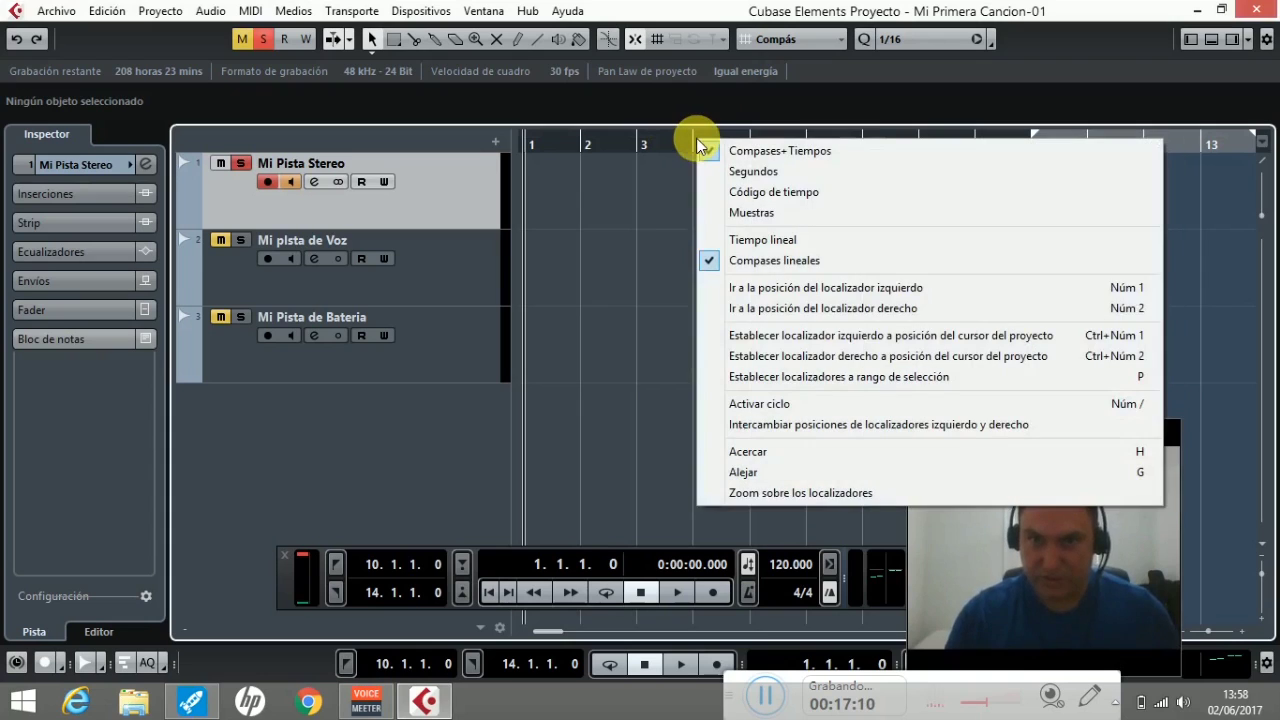
pyautogui.click(800, 192)
pyautogui.rightClick(792, 148)
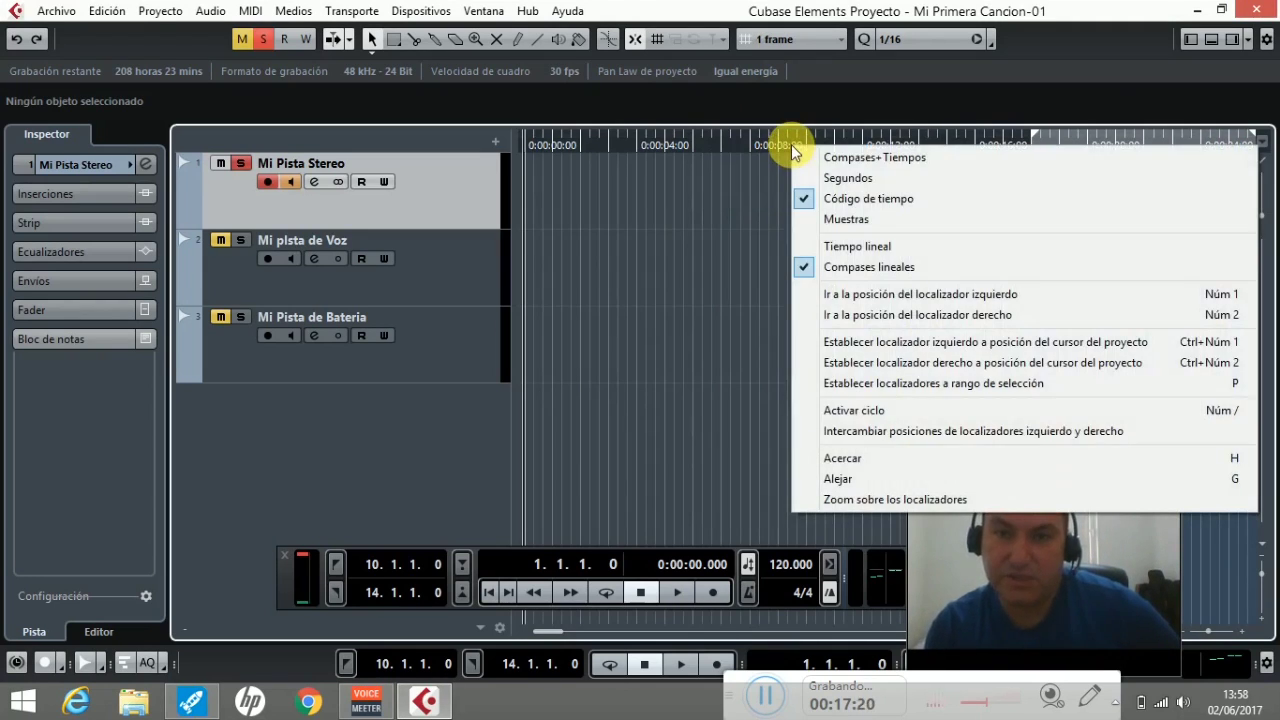
pyautogui.click(799, 176)
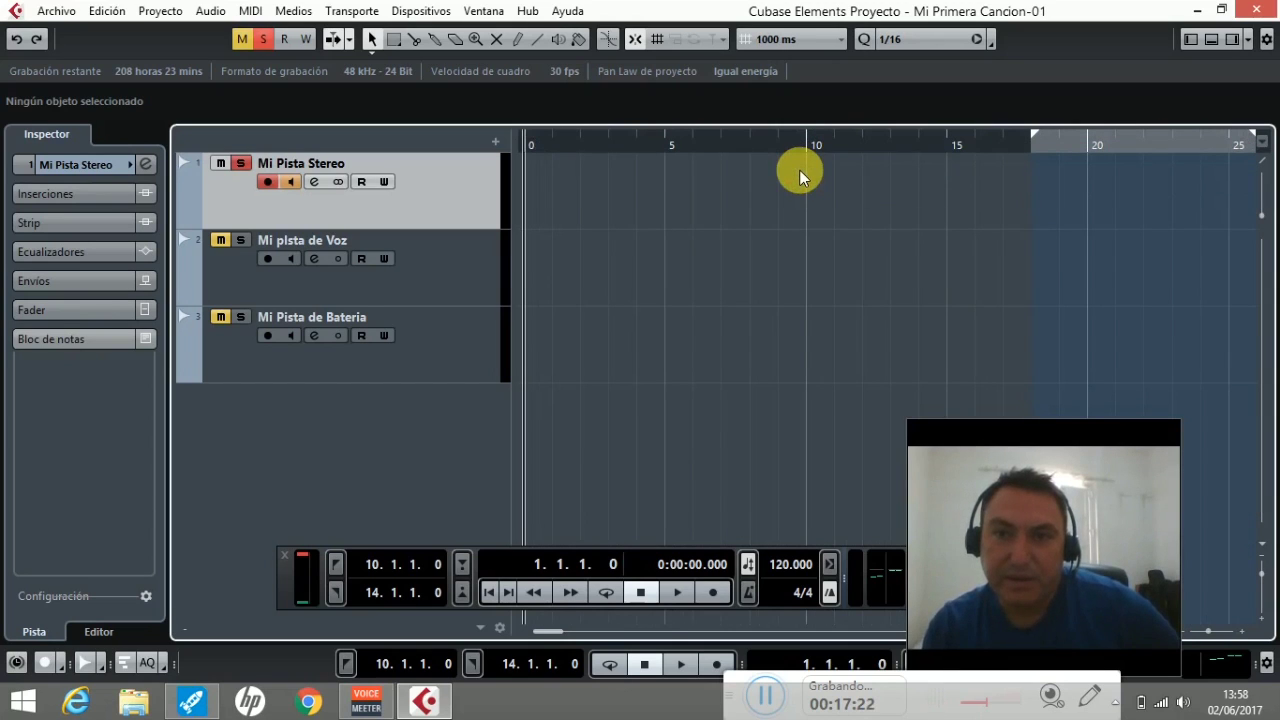
pyautogui.rightClick(798, 147)
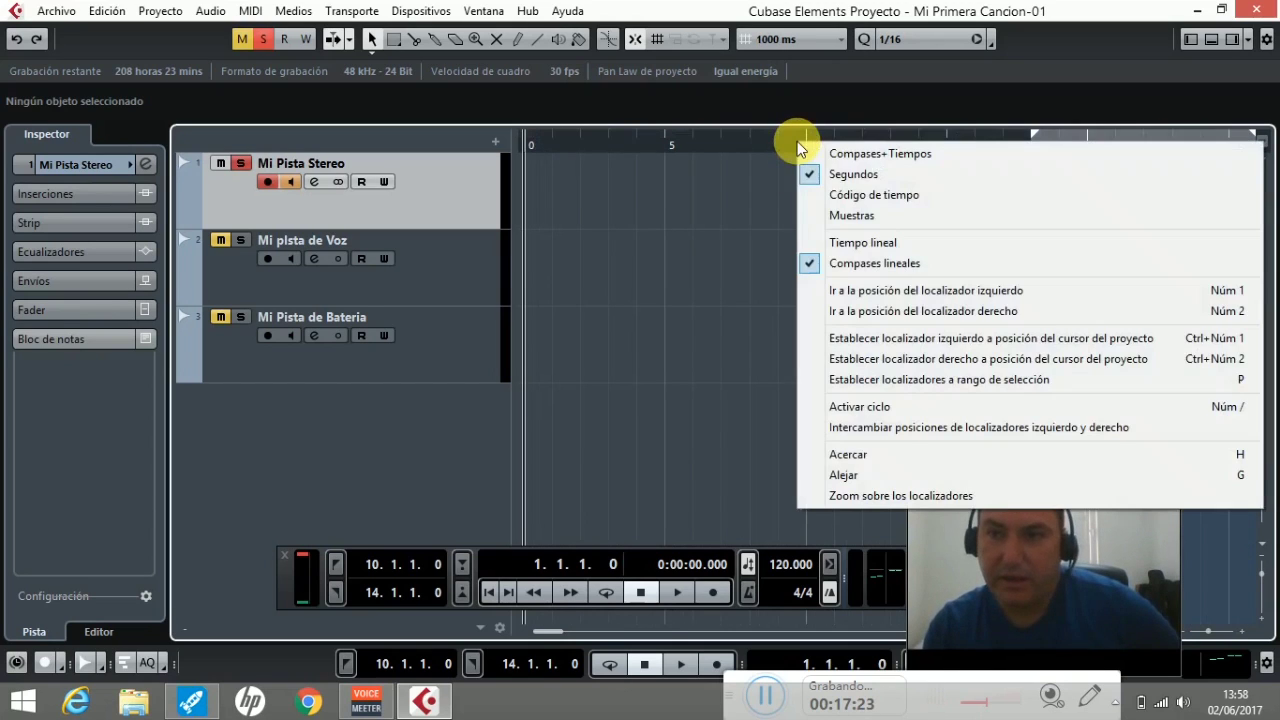
pyautogui.click(808, 214)
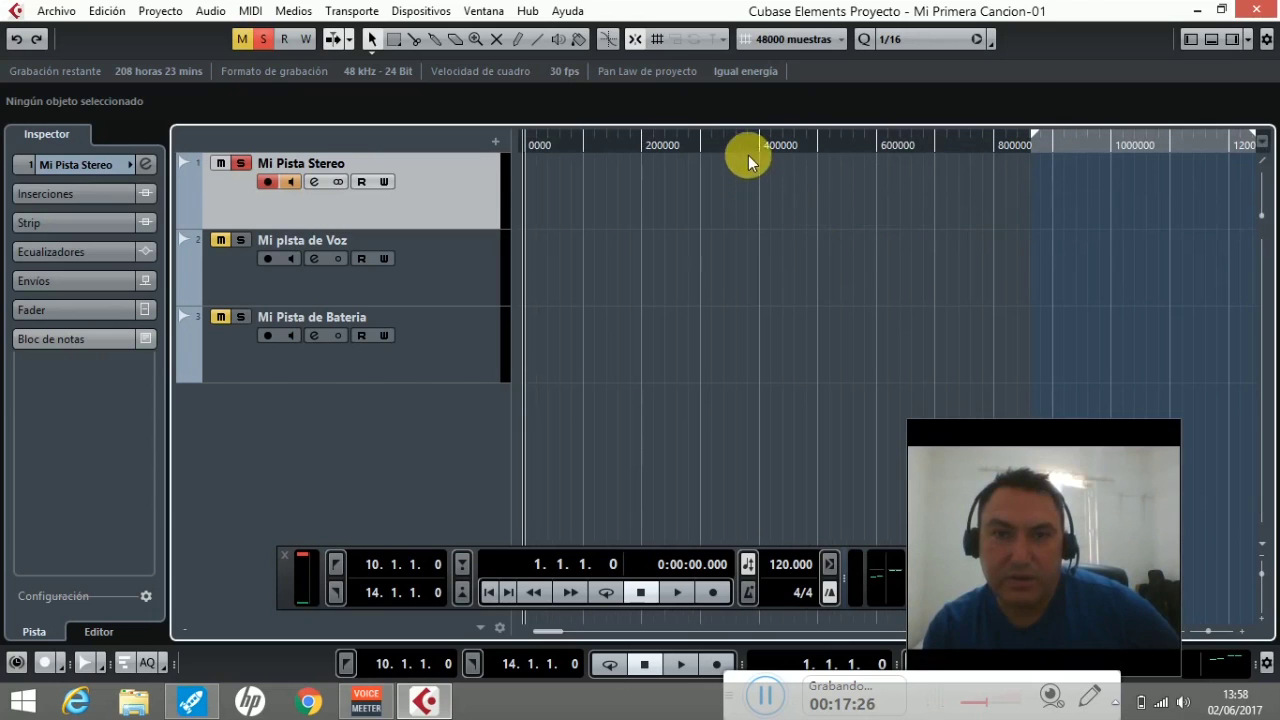
pyautogui.rightClick(743, 145)
pyautogui.click(757, 195)
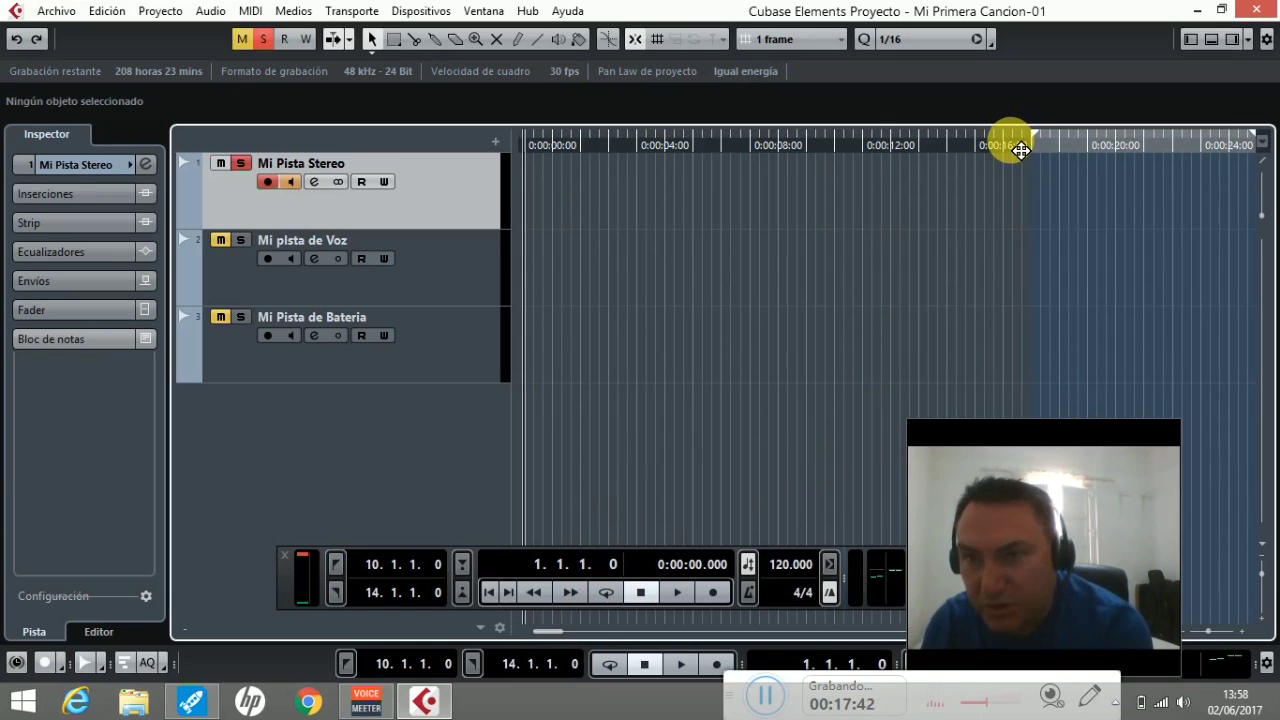
# Step: Place the playhead at about 20 and 23 seconds on the timecode ruler, and switch the ruler format to Compases+Tiempos
pyautogui.click(1091, 145)
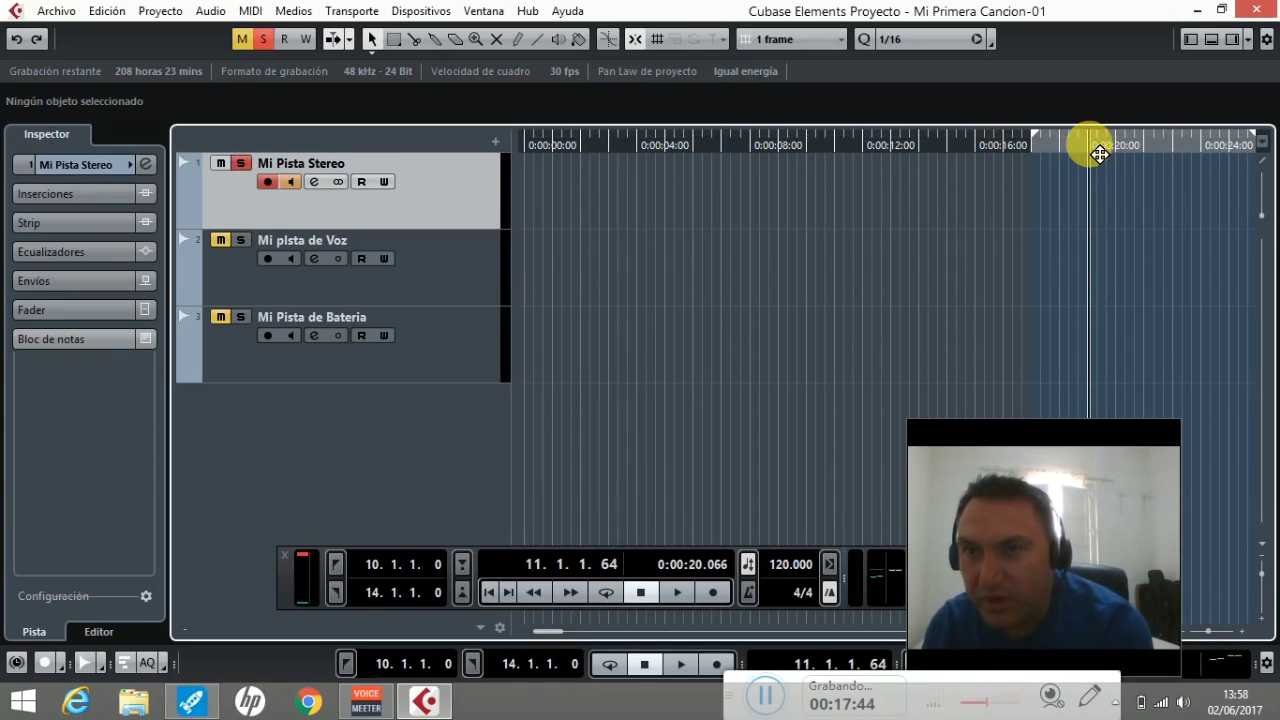
pyautogui.click(1181, 147)
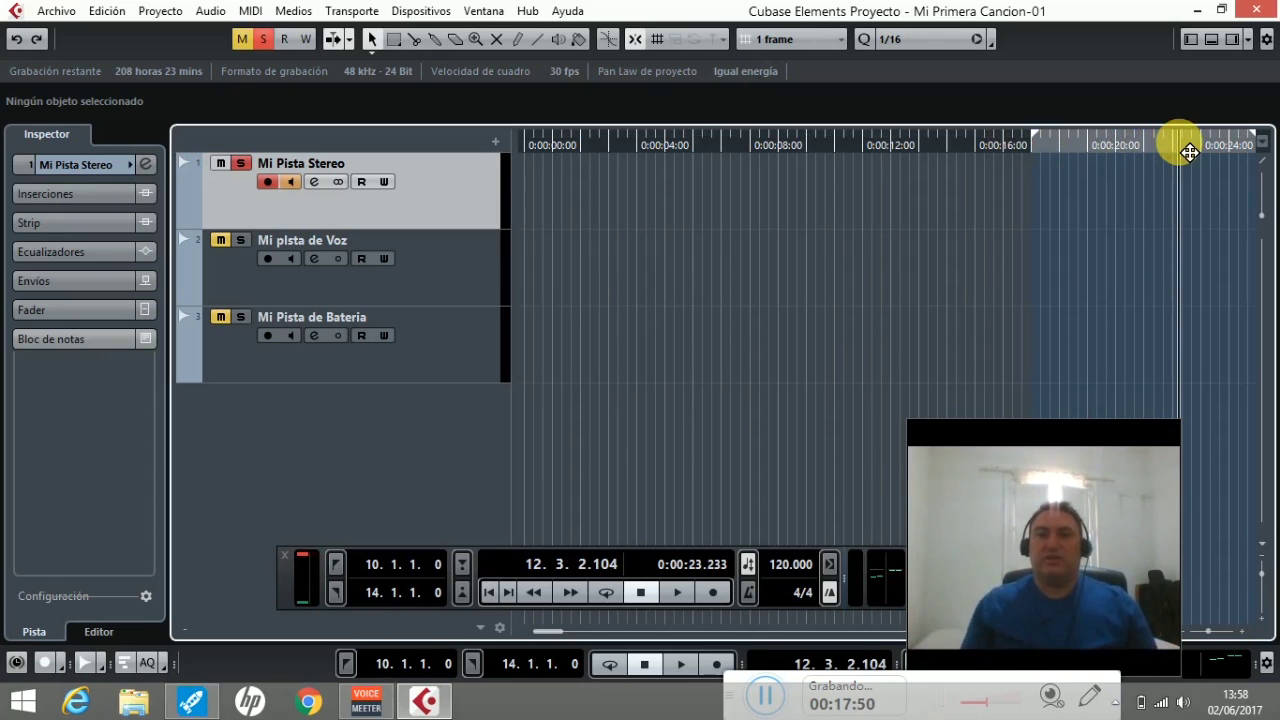
pyautogui.rightClick(946, 145)
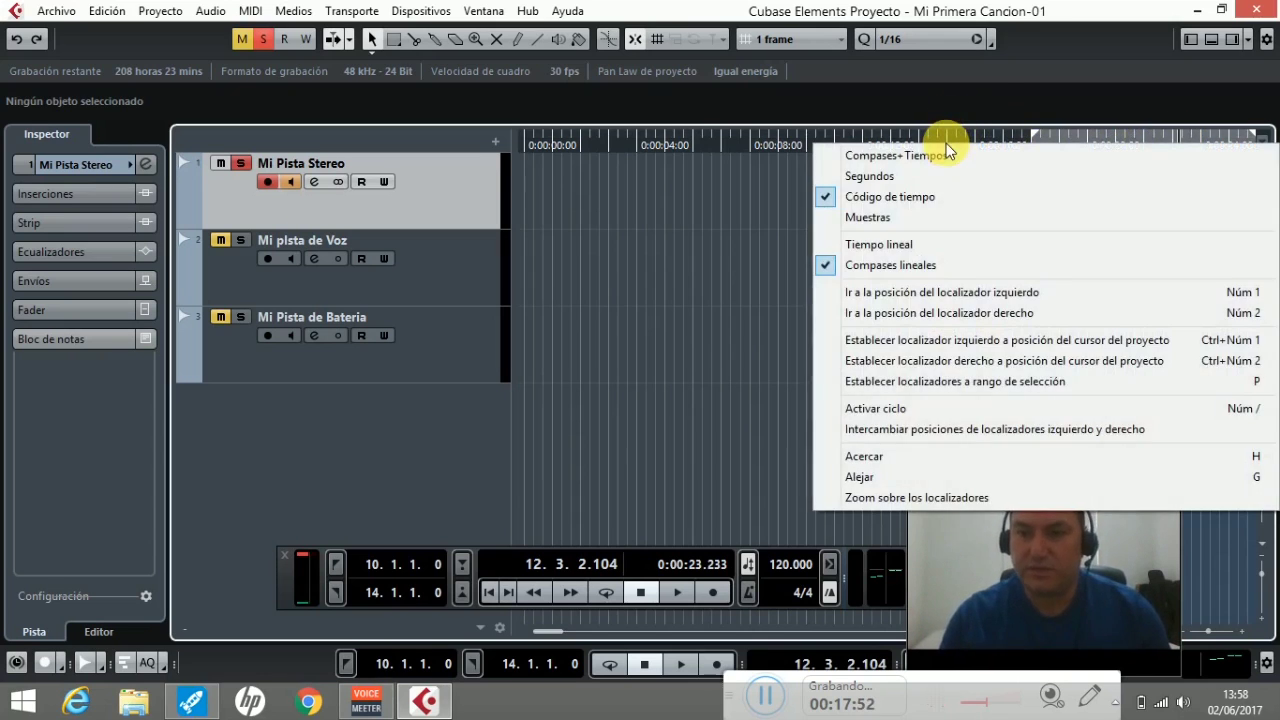
pyautogui.click(944, 157)
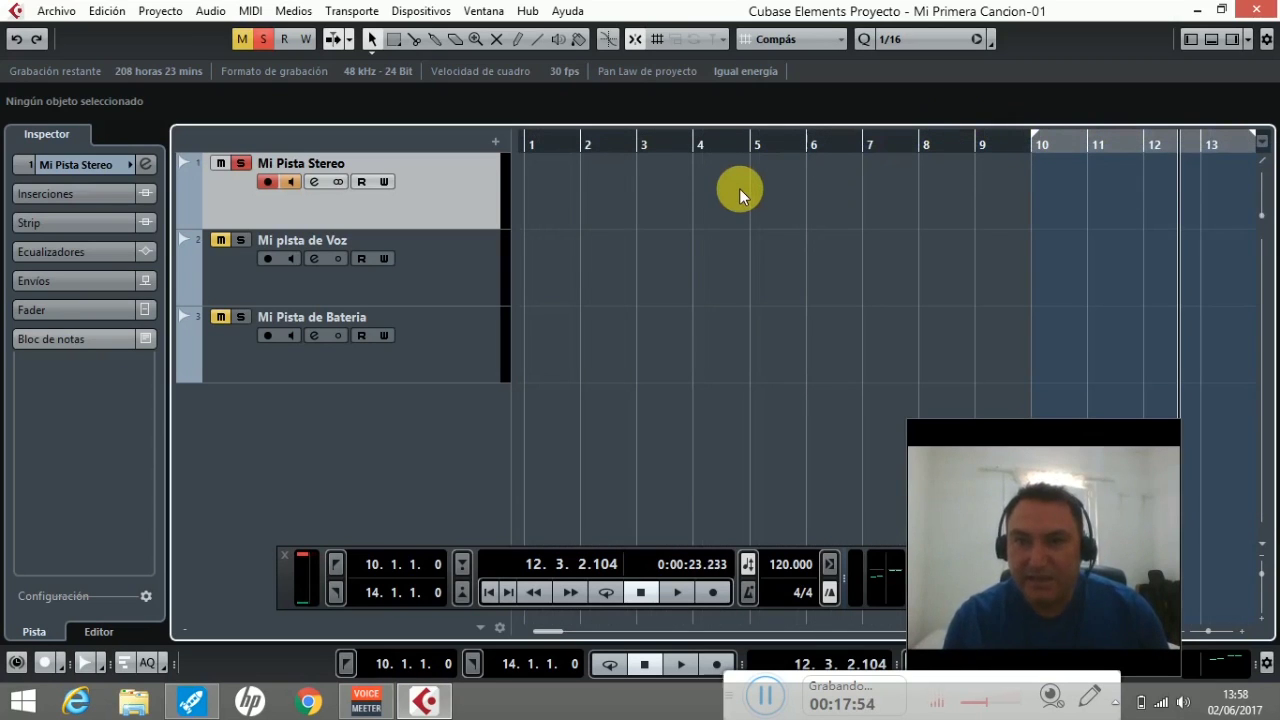
# Step: Place the playhead at bar 6, move it back to bar 3 and start playback from there
pyautogui.click(809, 147)
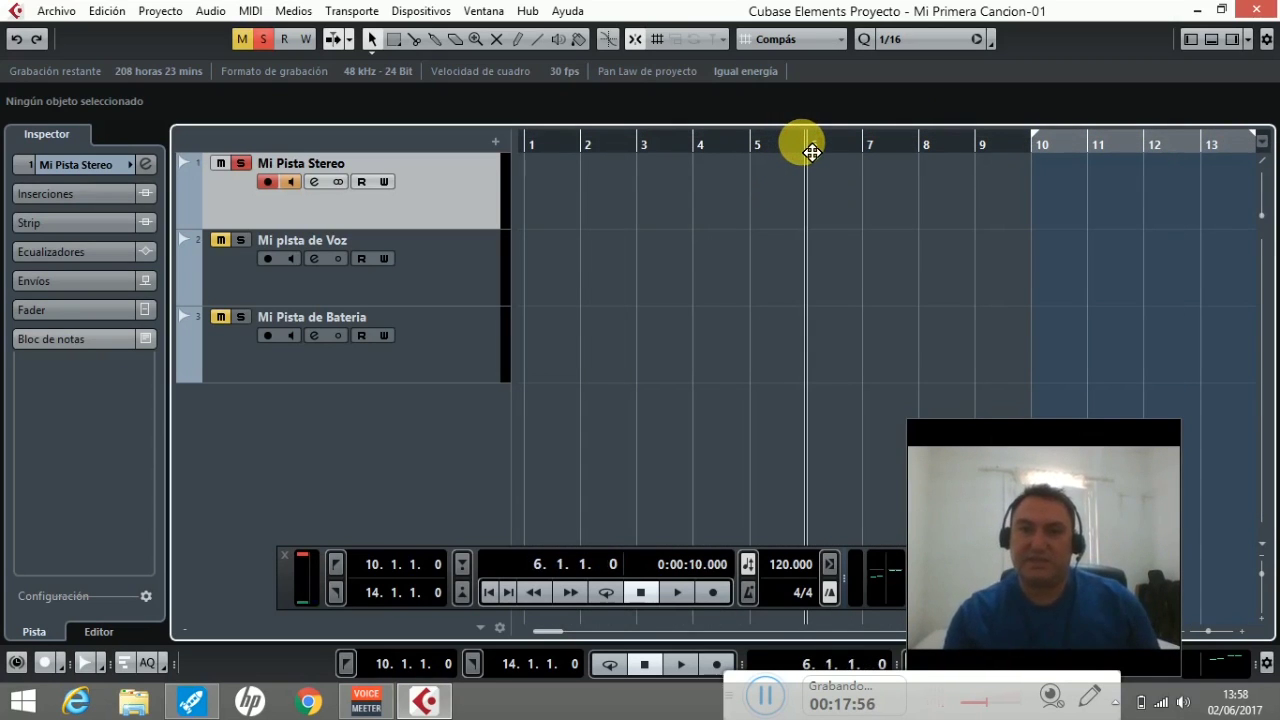
pyautogui.press('super+c')
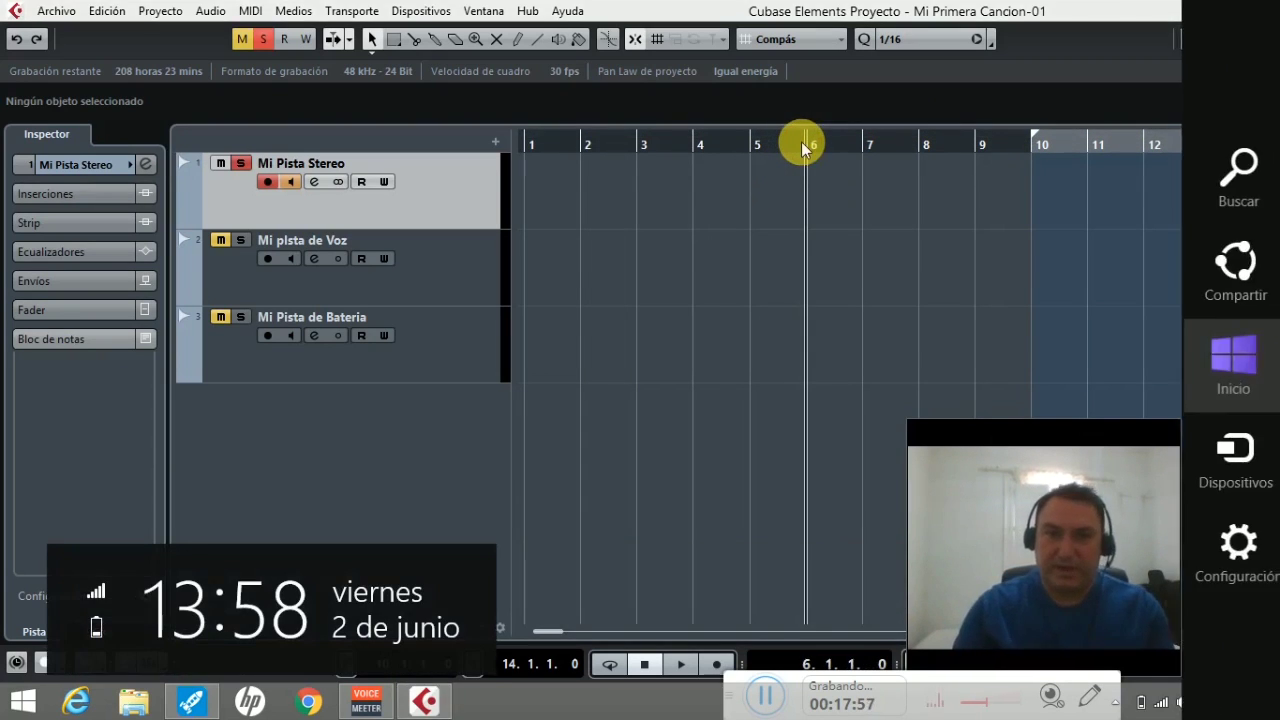
pyautogui.click(638, 147)
pyautogui.click(643, 150)
pyautogui.press('space')
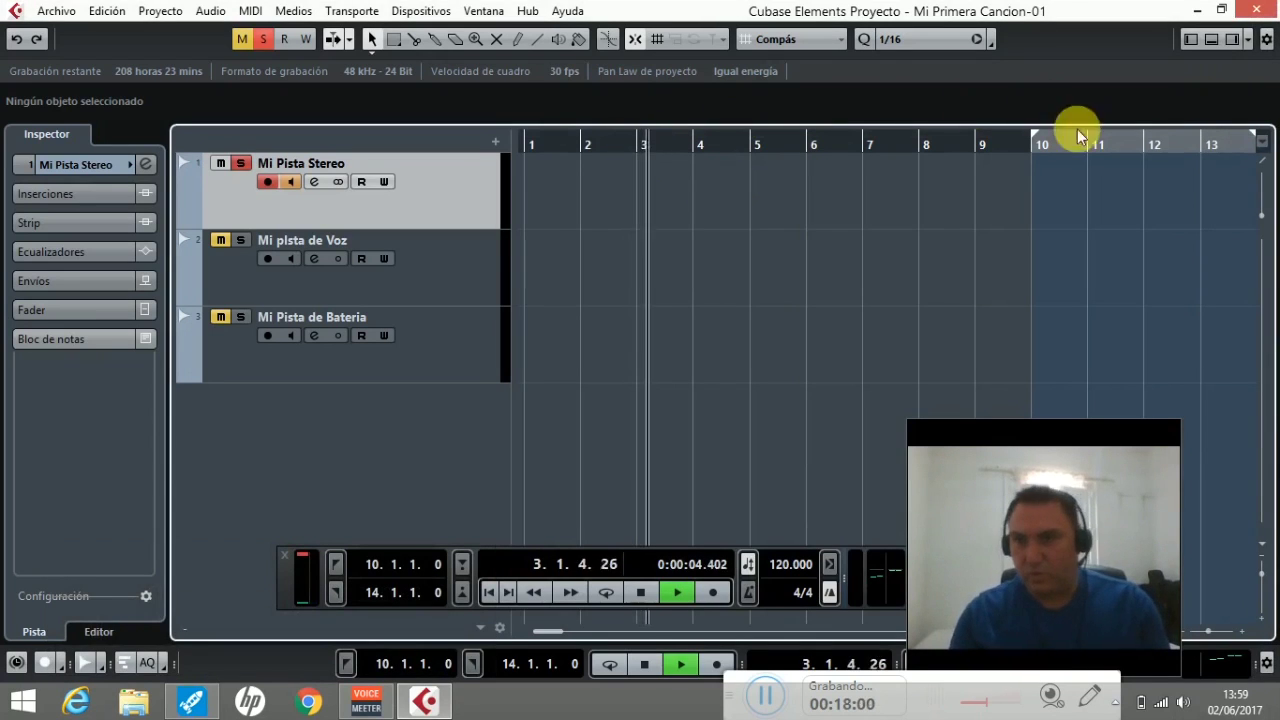
# Step: Jump to bar 12 during playback, stop, and return the playhead to the project start
pyautogui.click(1147, 148)
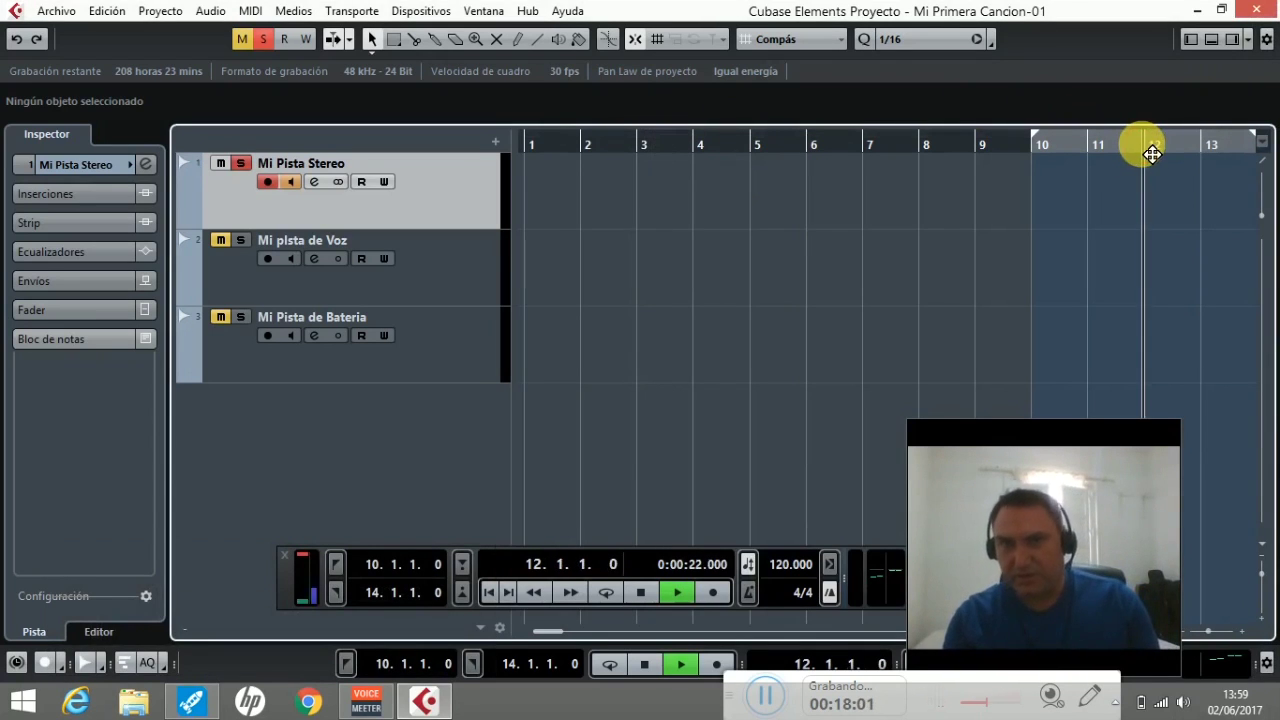
pyautogui.click(640, 593)
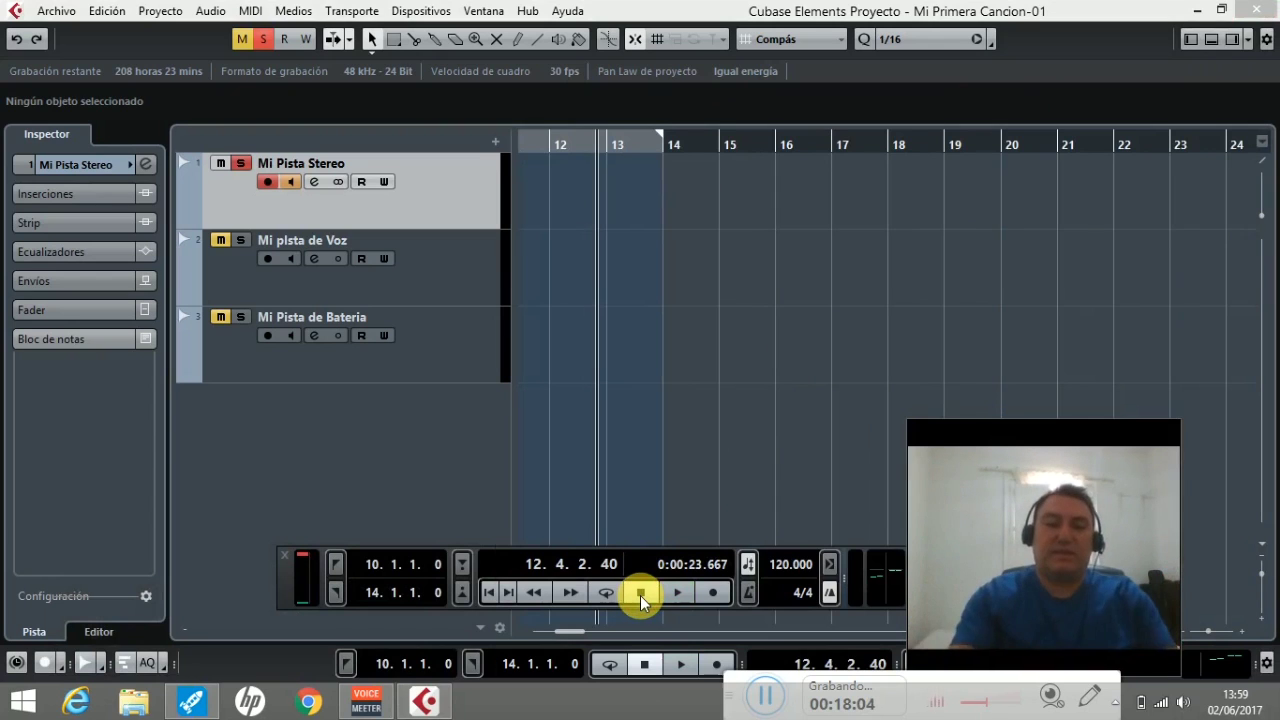
pyautogui.click(640, 593)
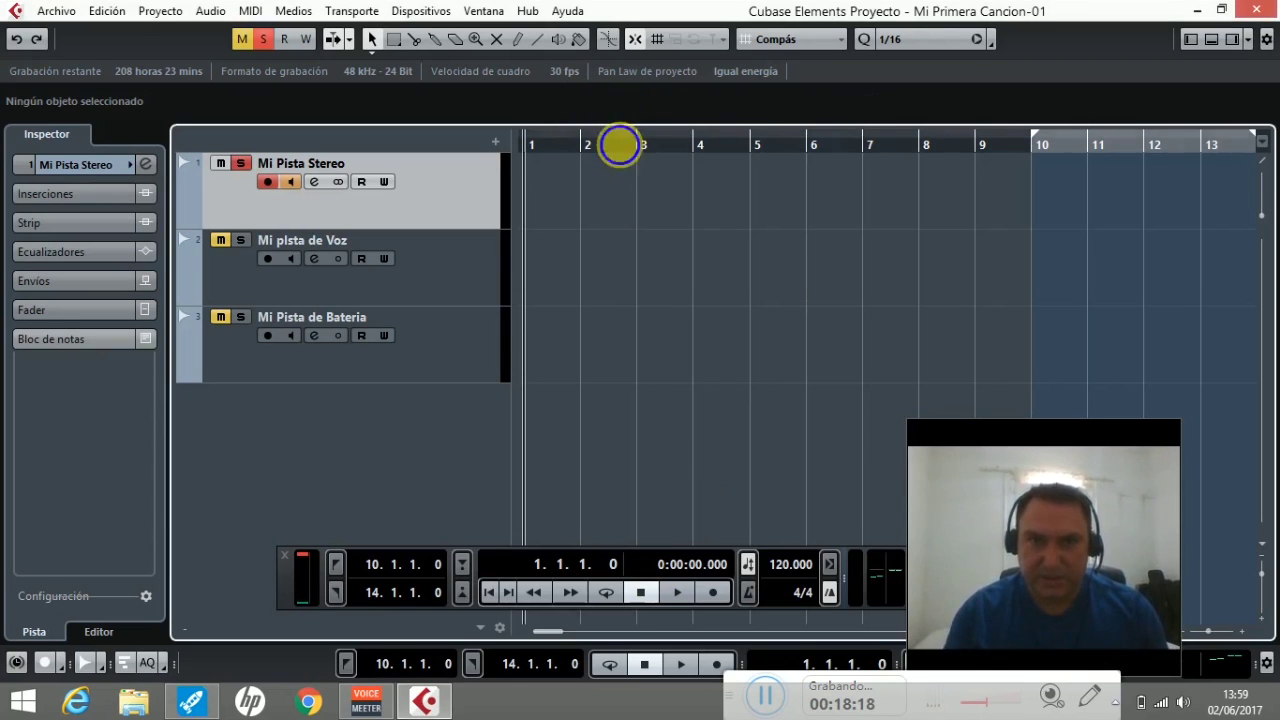
# Step: Select Compases+Tiempos as the ruler's display format
pyautogui.rightClick(620, 145)
pyautogui.click(625, 158)
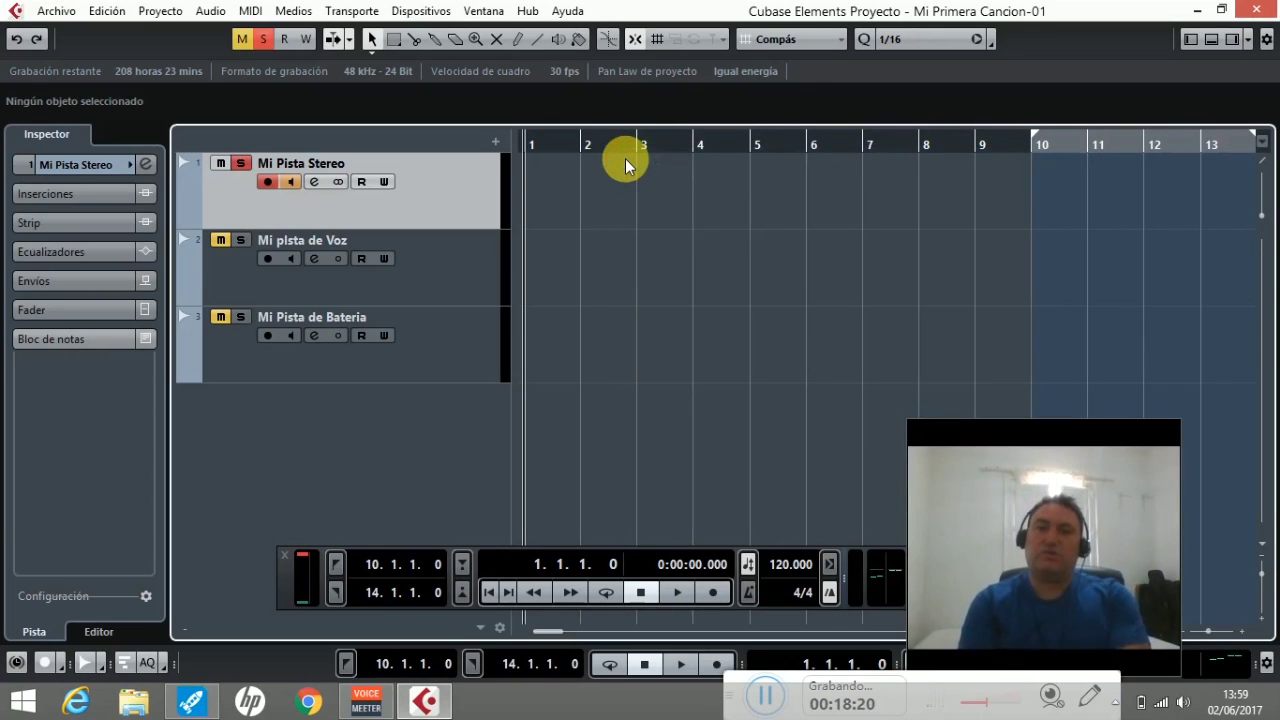